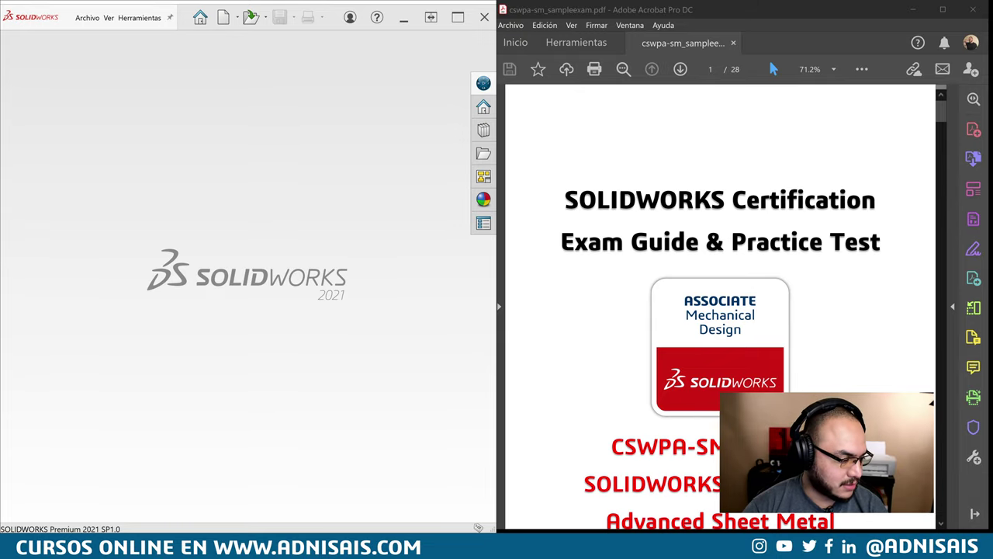
- Scroll the exam PDF to page 15, showing the Test Questions drawings for Questions 1-5
scroll(637, 295, down, 1)
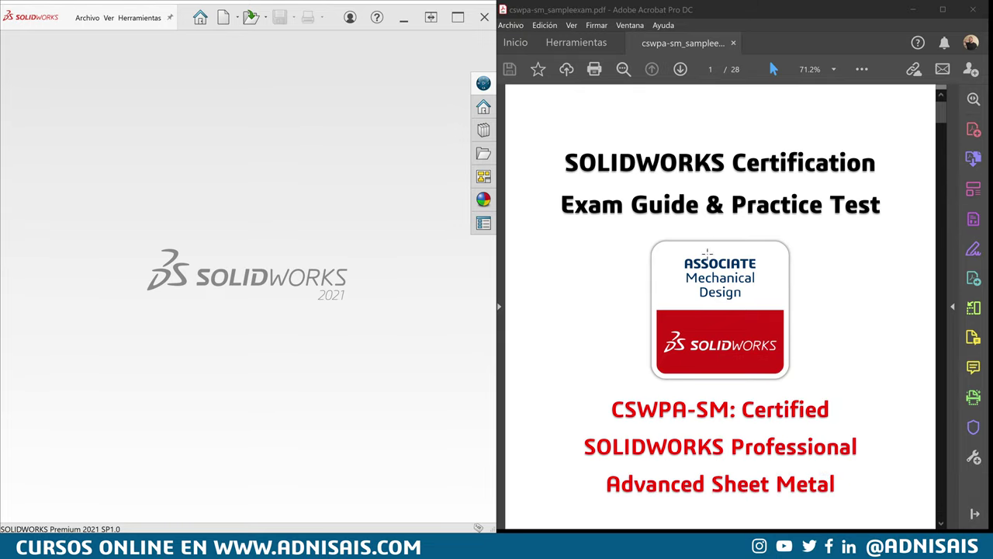
scroll(667, 256, down, 2)
scroll(698, 119, down, 1)
scroll(698, 120, down, 2)
scroll(710, 147, down, 2)
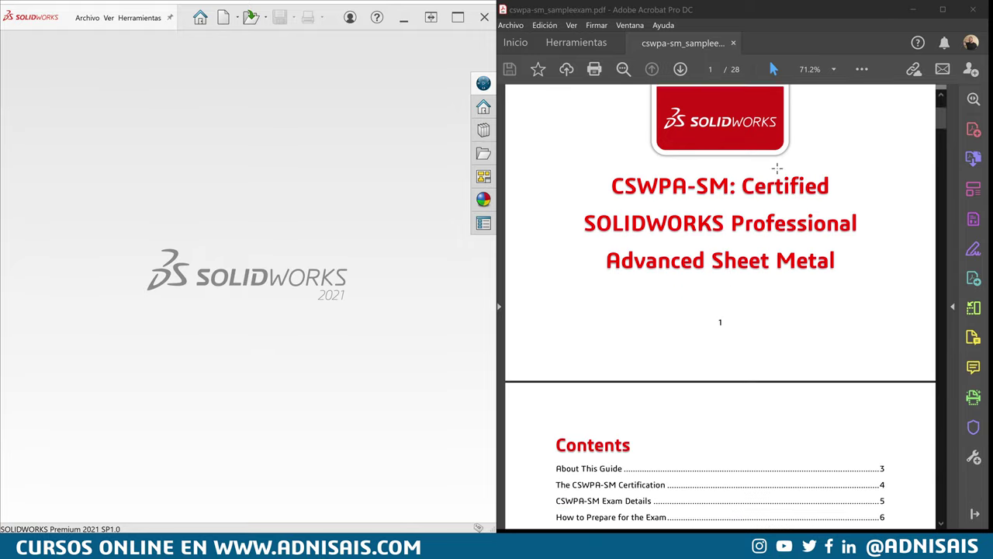
scroll(727, 177, down, 2)
scroll(776, 186, down, 5)
scroll(799, 190, down, 5)
scroll(842, 203, down, 4)
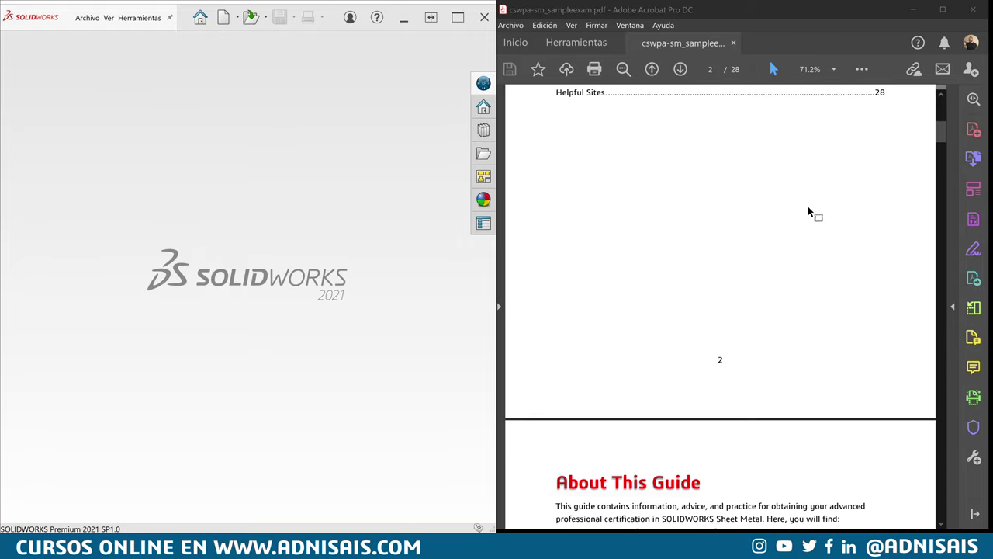
scroll(878, 225, down, 4)
scroll(877, 229, down, 5)
scroll(872, 219, down, 1)
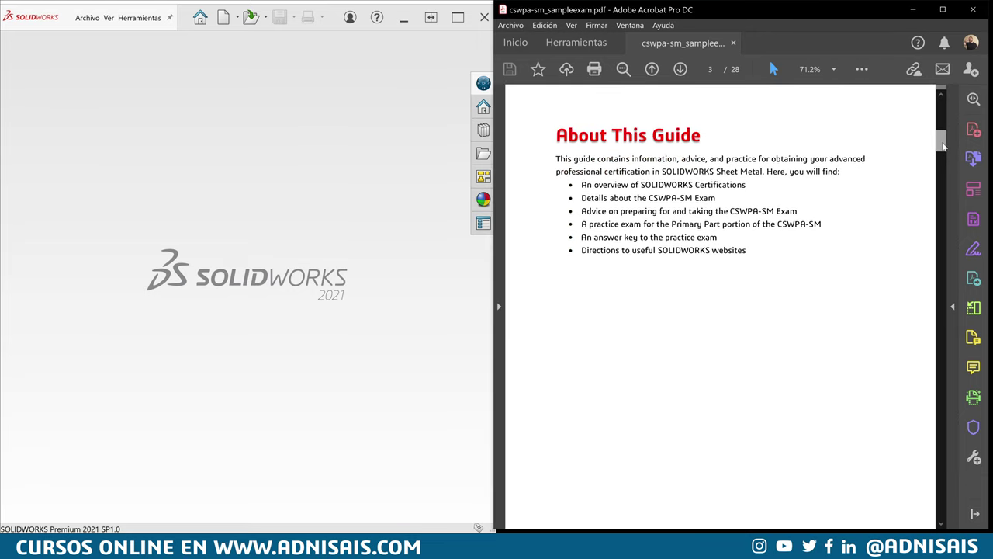
drag(941, 144, 967, 322)
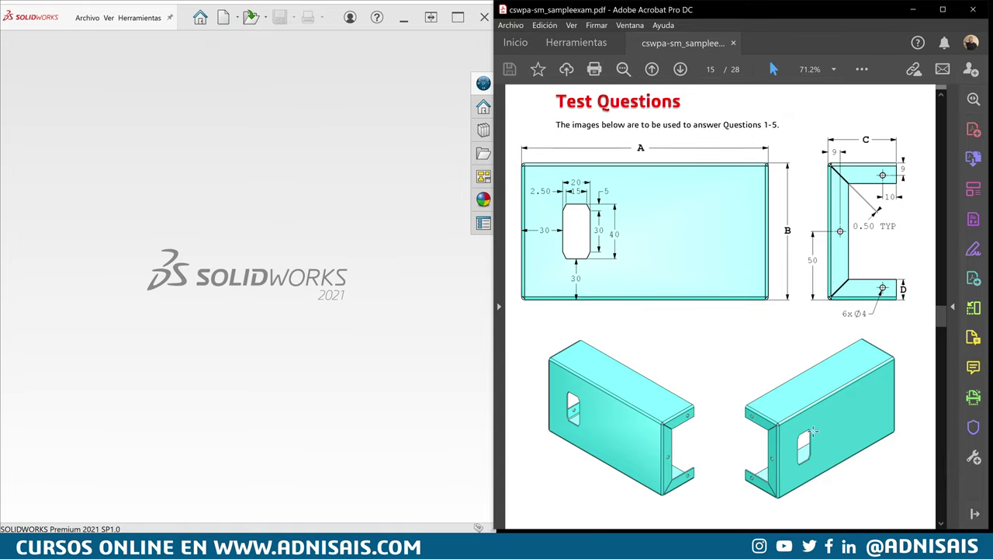
scroll(800, 337, down, 1)
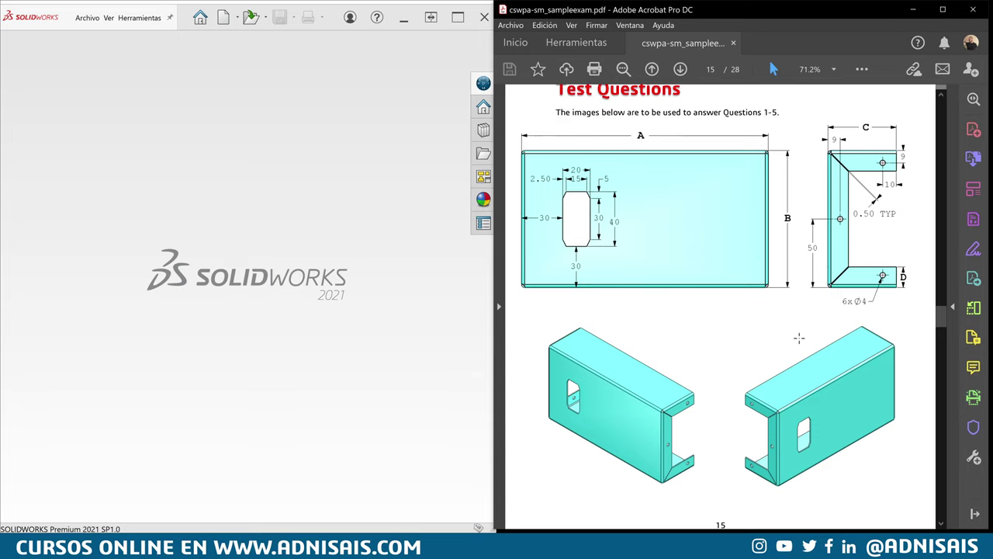
scroll(800, 341, down, 3)
scroll(803, 349, down, 2)
scroll(807, 353, down, 2)
scroll(808, 354, down, 1)
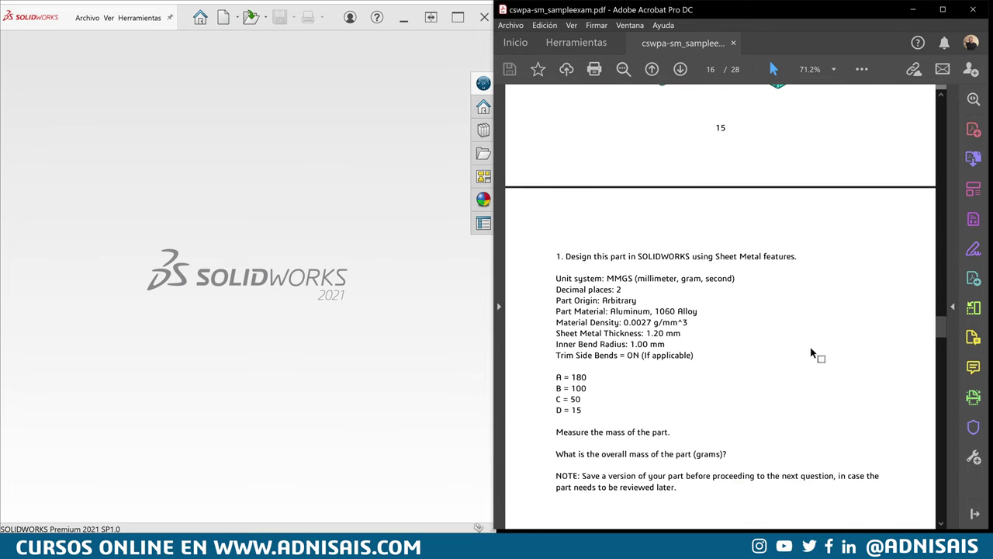
scroll(815, 355, down, 1)
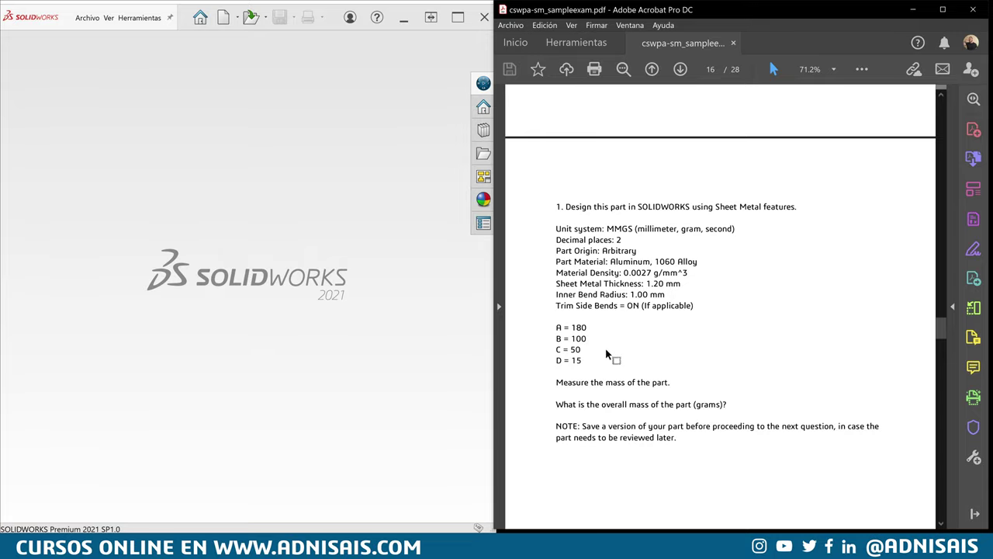
scroll(660, 355, up, 1)
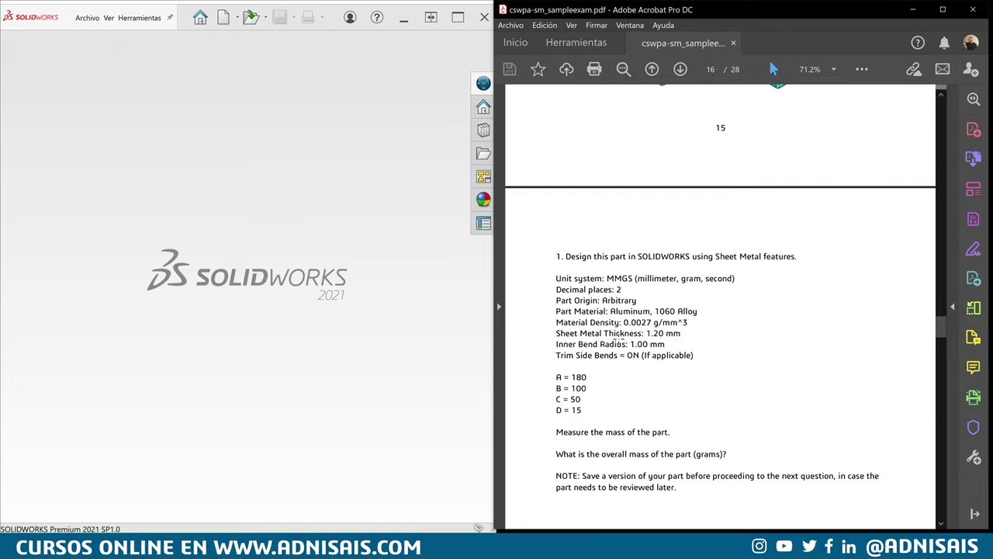
scroll(619, 339, down, 1)
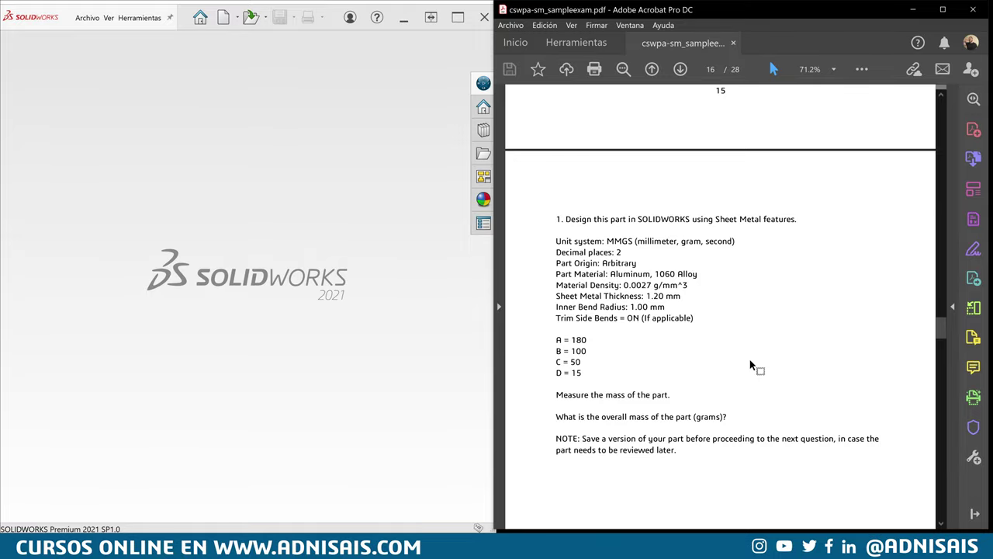
scroll(750, 364, up, 2)
scroll(751, 362, up, 3)
scroll(751, 359, up, 3)
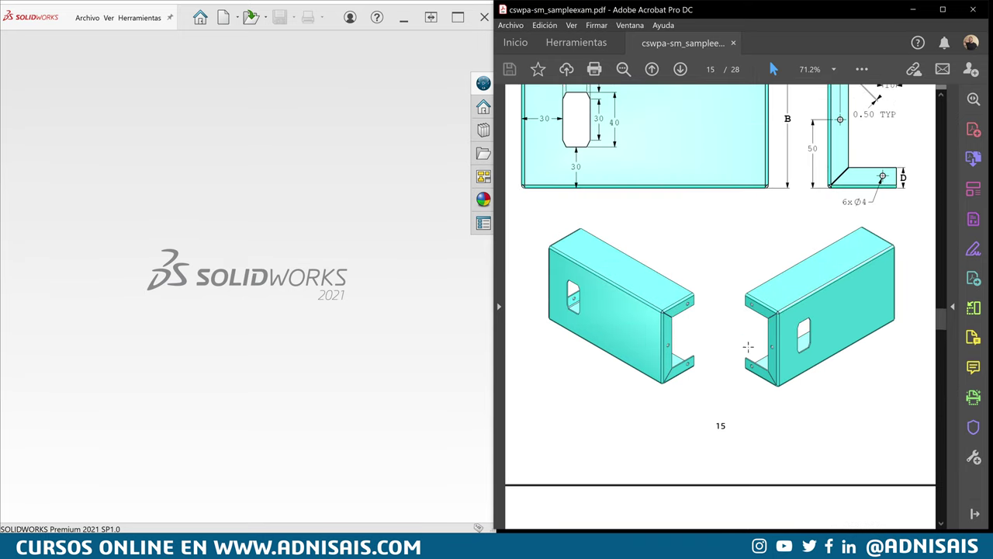
scroll(753, 349, up, 3)
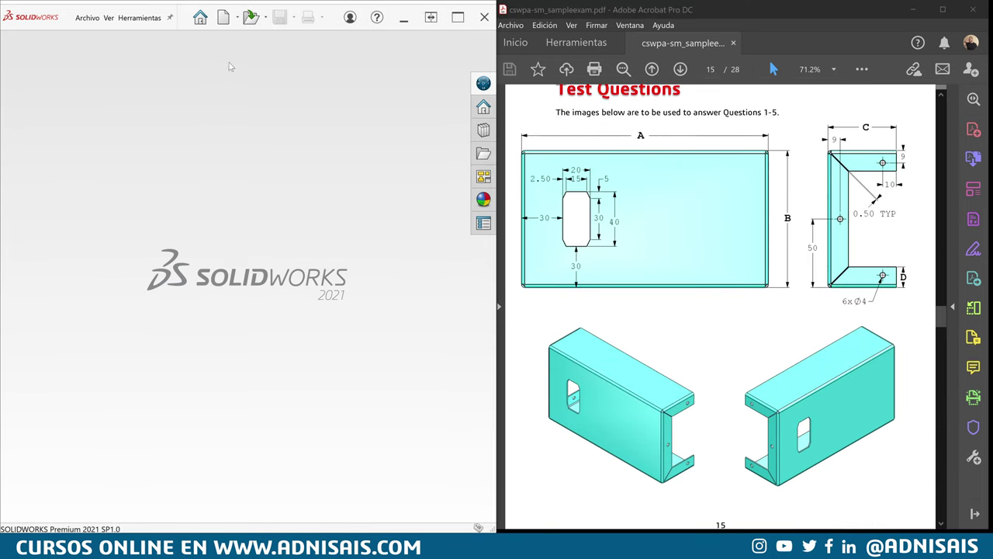
click(224, 21)
- Create a new part and hide the Surfaces, Structure System and Weldments toolsets
click(291, 252)
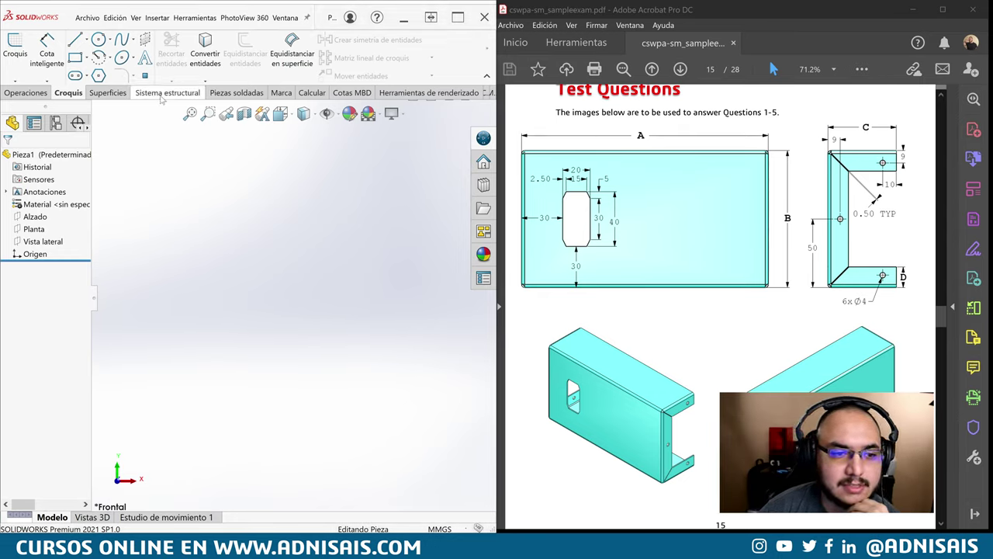
right_click(142, 94)
mouse_move(171, 125)
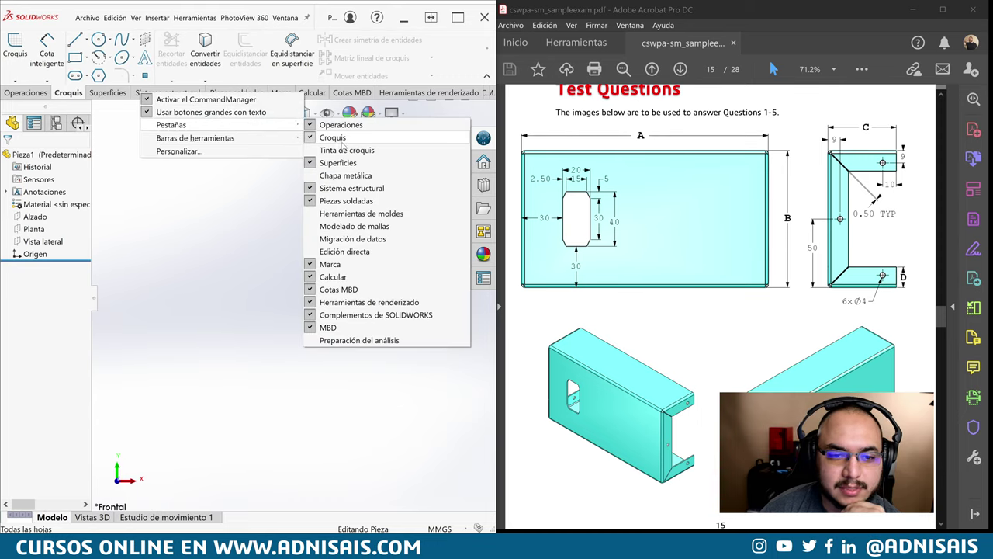
click(338, 162)
right_click(141, 93)
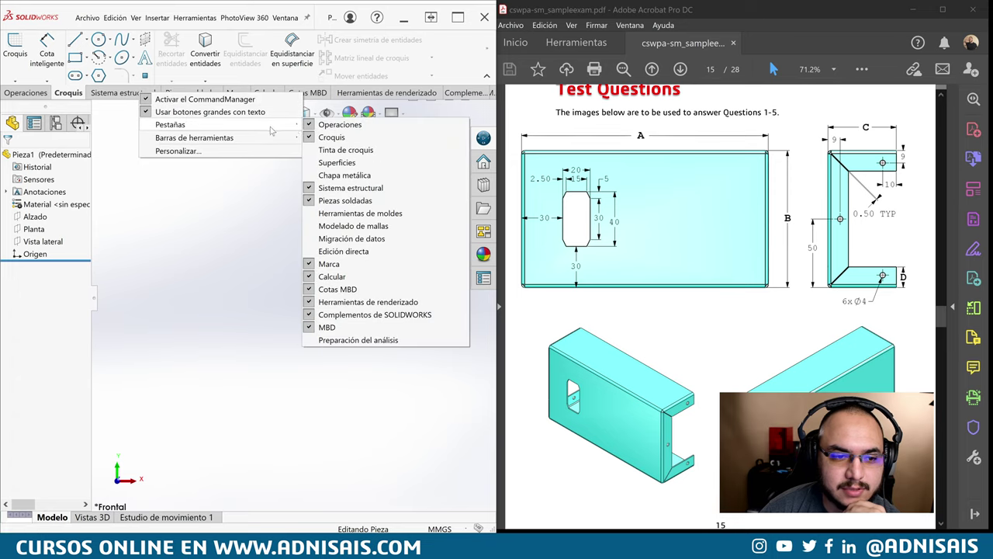
click(341, 188)
right_click(184, 94)
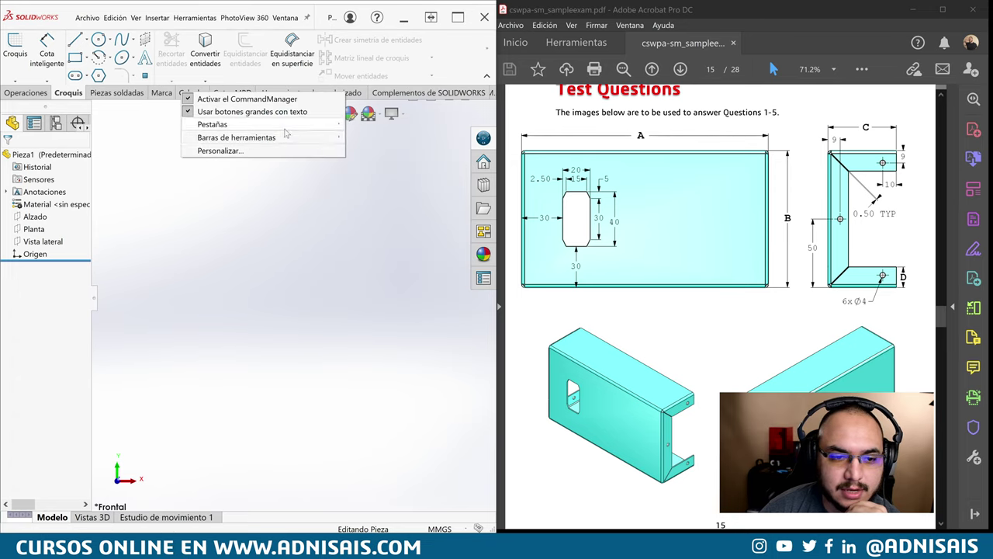
mouse_move(213, 124)
click(357, 201)
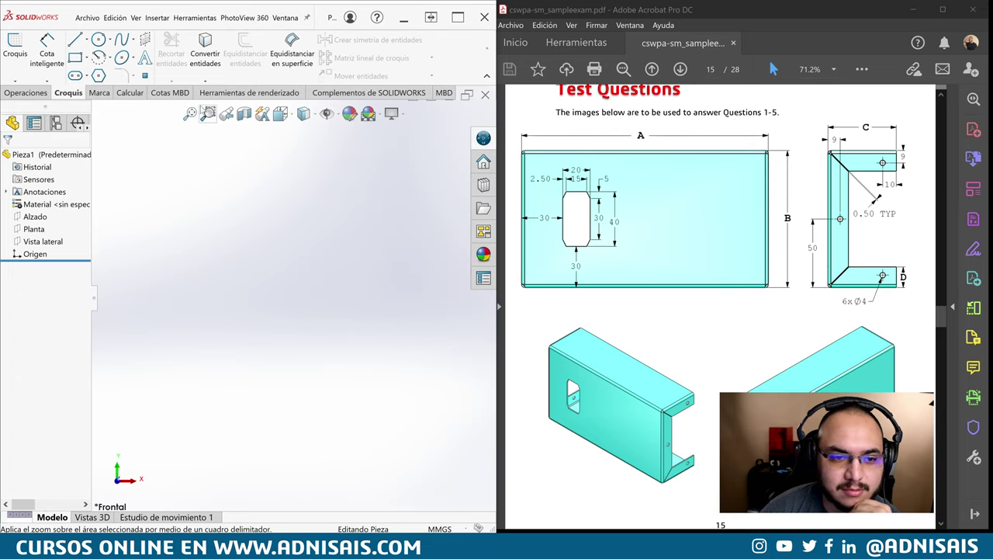
- Hide the MBD Dimensions and MBD toolsets and enable the Sheet Metal toolset
right_click(129, 97)
mouse_move(160, 127)
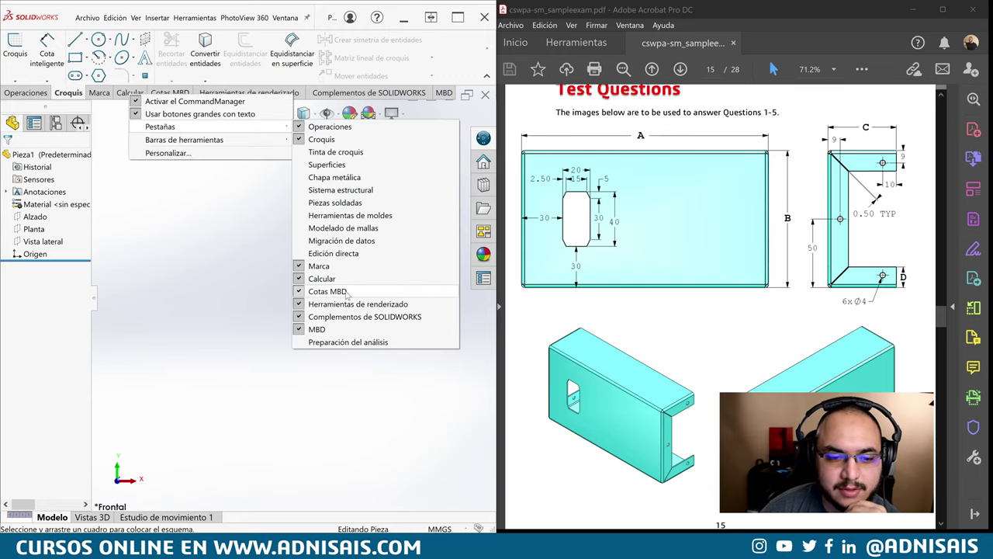
click(354, 291)
right_click(164, 94)
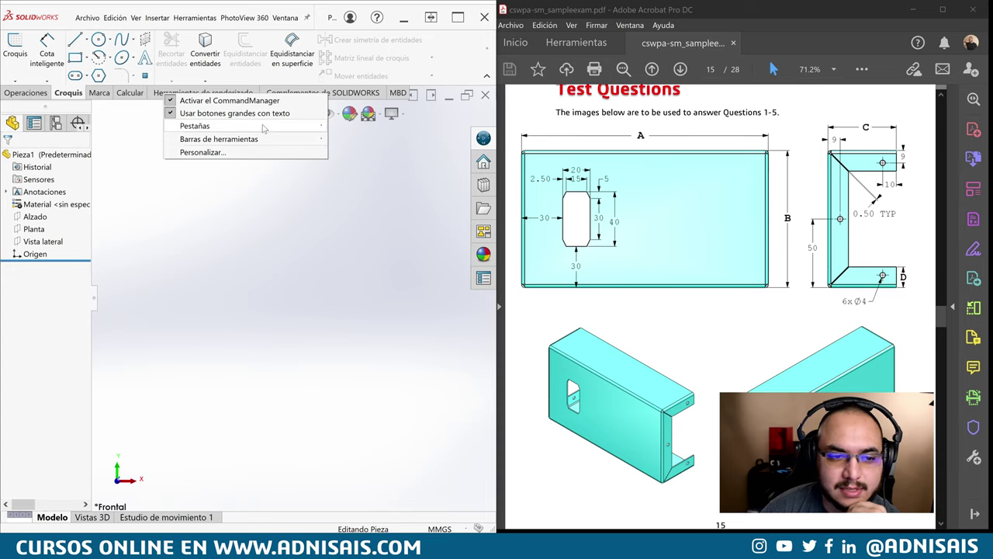
mouse_move(195, 126)
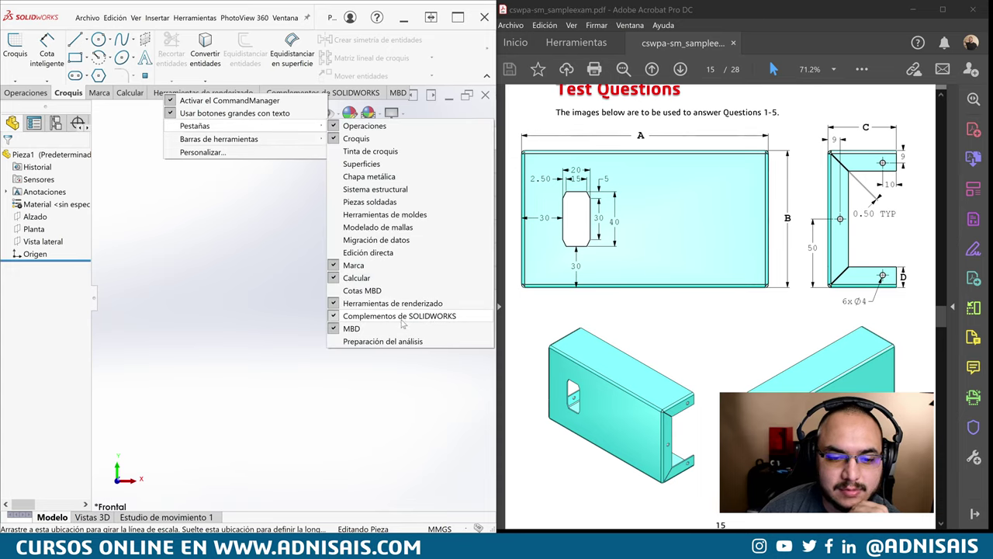
click(397, 328)
right_click(122, 94)
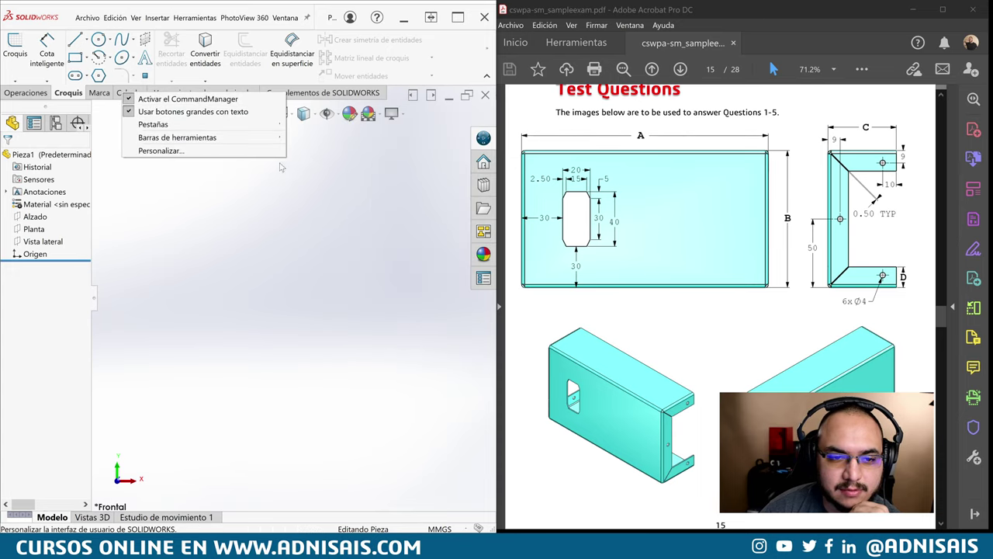
click(353, 175)
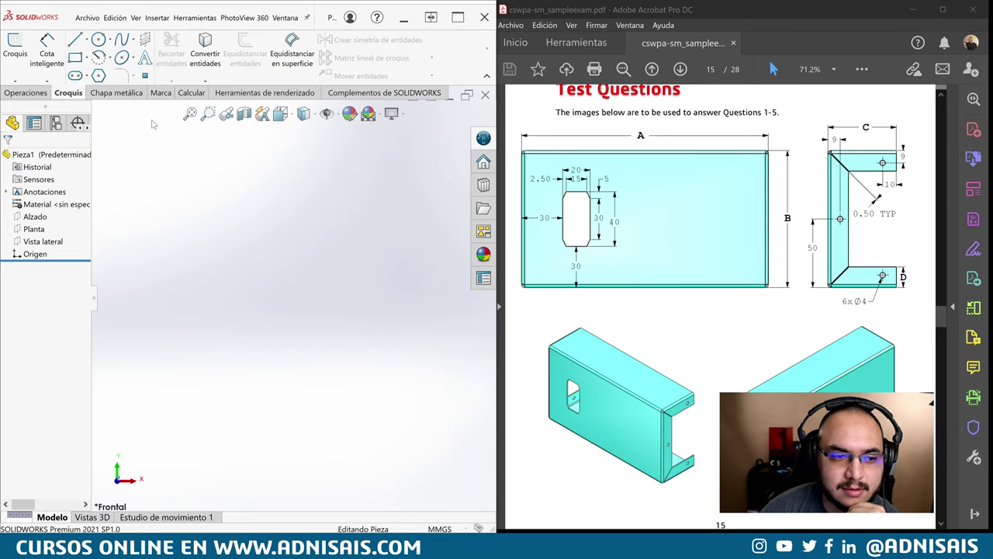
click(105, 92)
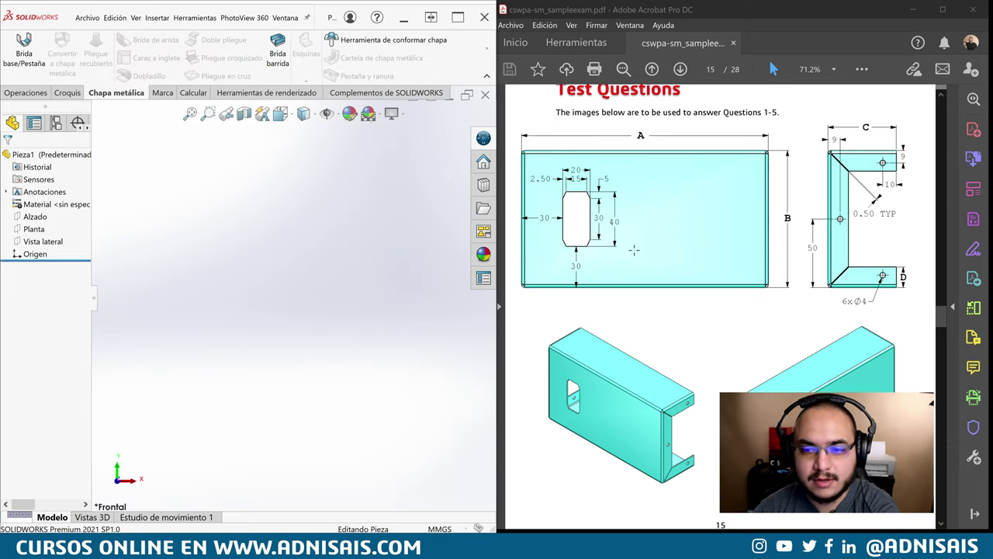
scroll(749, 204, down, 1)
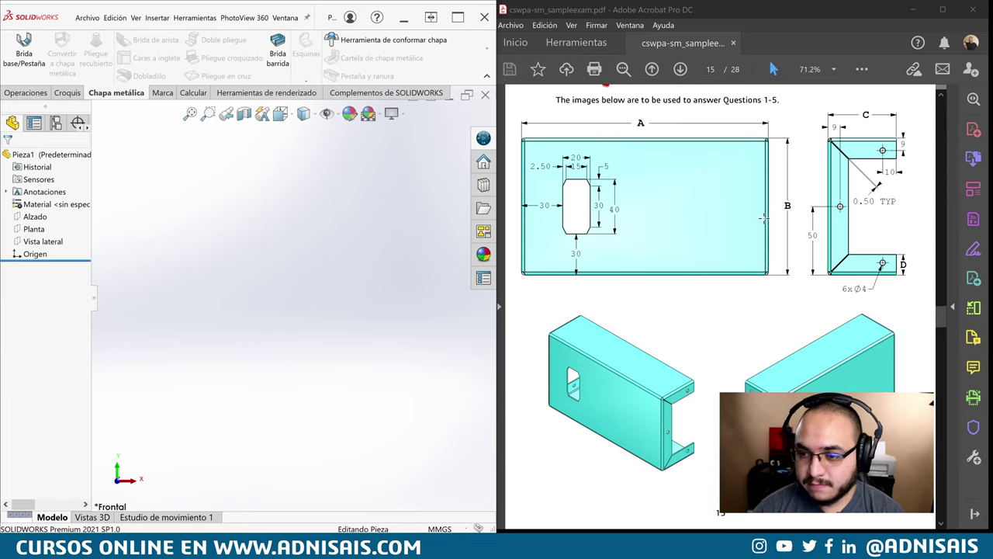
scroll(765, 221, down, 3)
scroll(766, 221, up, 1)
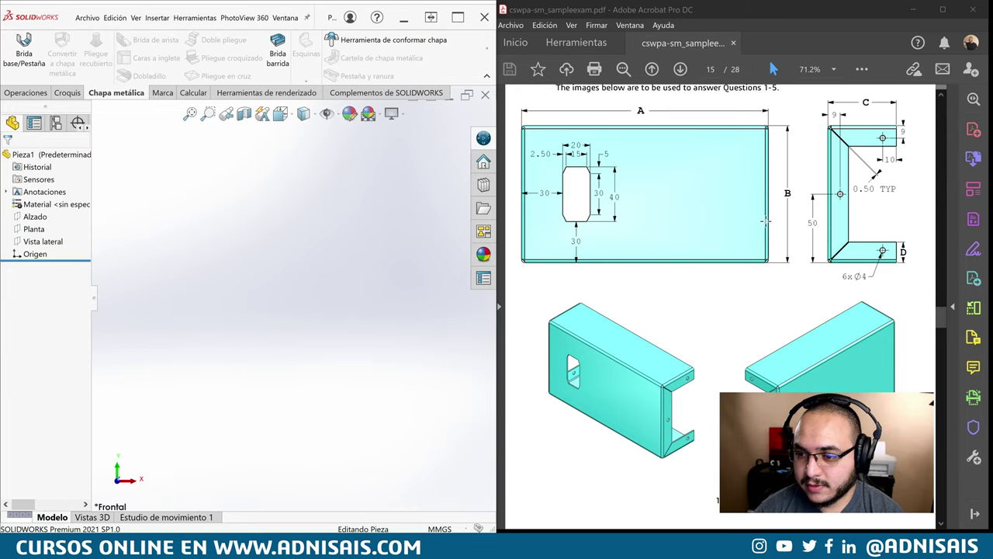
scroll(765, 221, up, 2)
scroll(766, 223, down, 5)
scroll(768, 226, down, 3)
scroll(768, 227, down, 3)
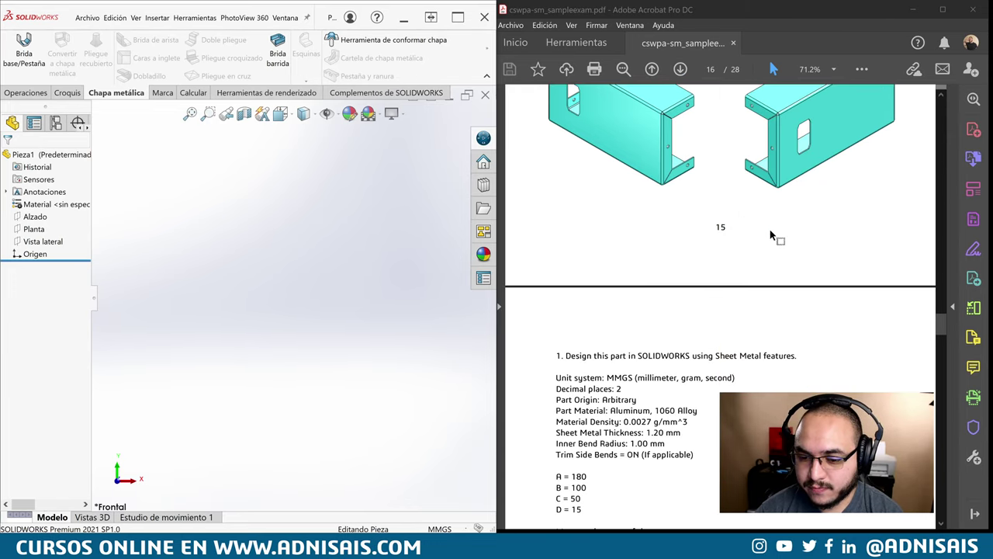
scroll(769, 229, down, 1)
scroll(610, 324, down, 1)
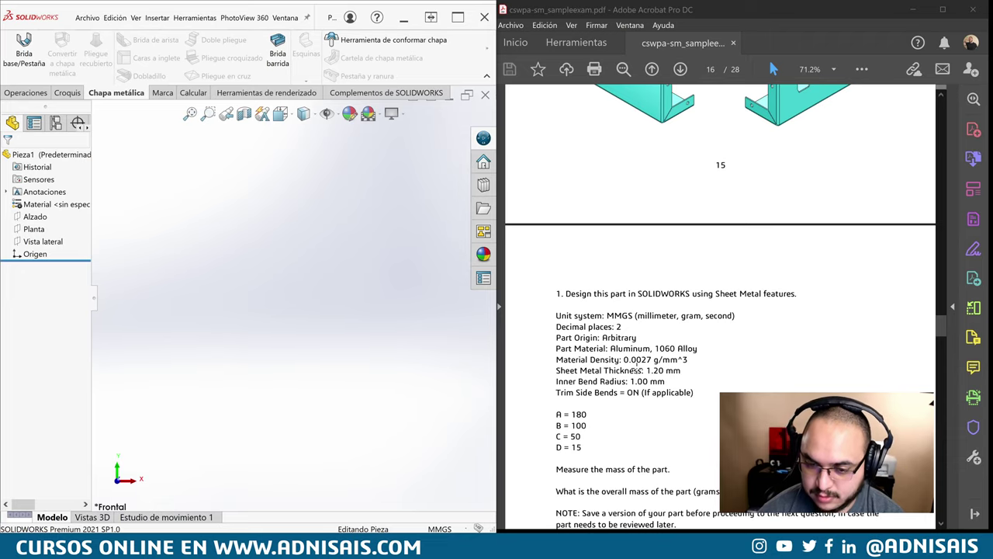
scroll(636, 370, up, 2)
scroll(672, 364, up, 3)
scroll(672, 361, up, 3)
scroll(677, 354, up, 2)
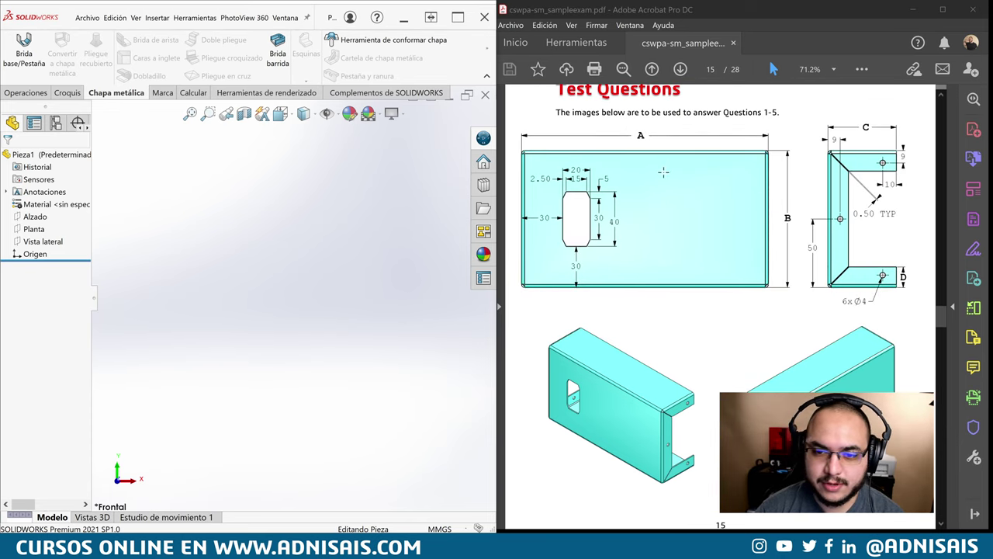
- Sketch a centre rectangle on the Front (Alzado) plane centred on the origin
click(35, 216)
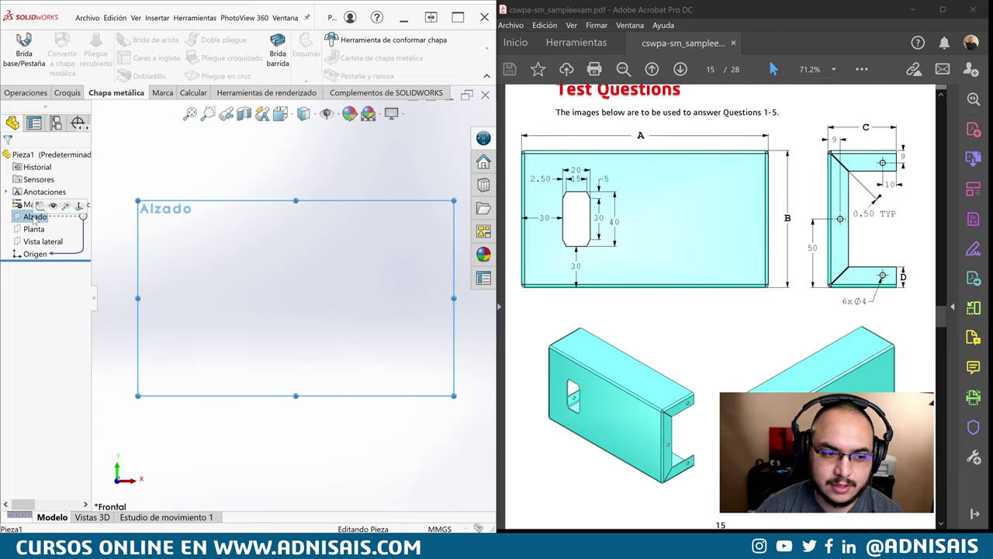
click(48, 206)
click(74, 57)
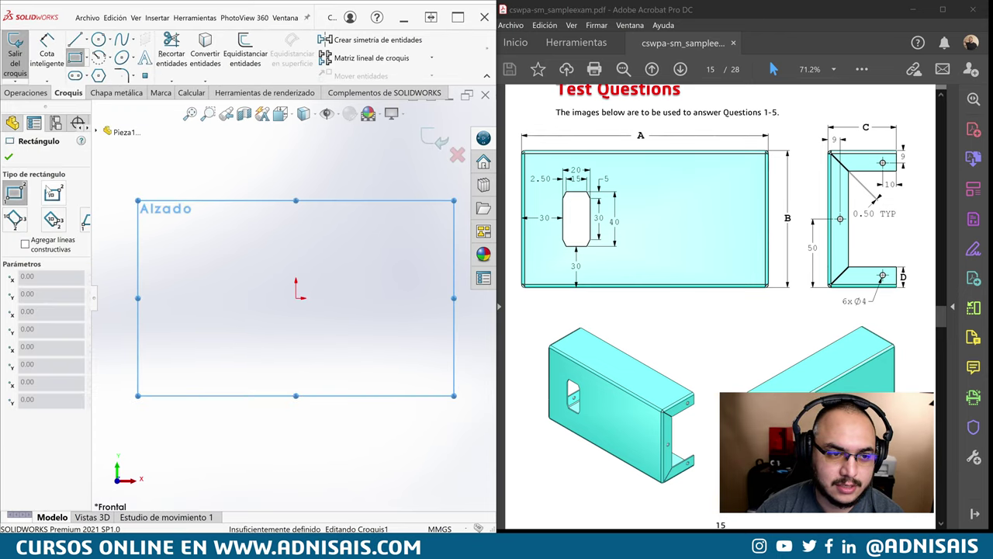
click(296, 298)
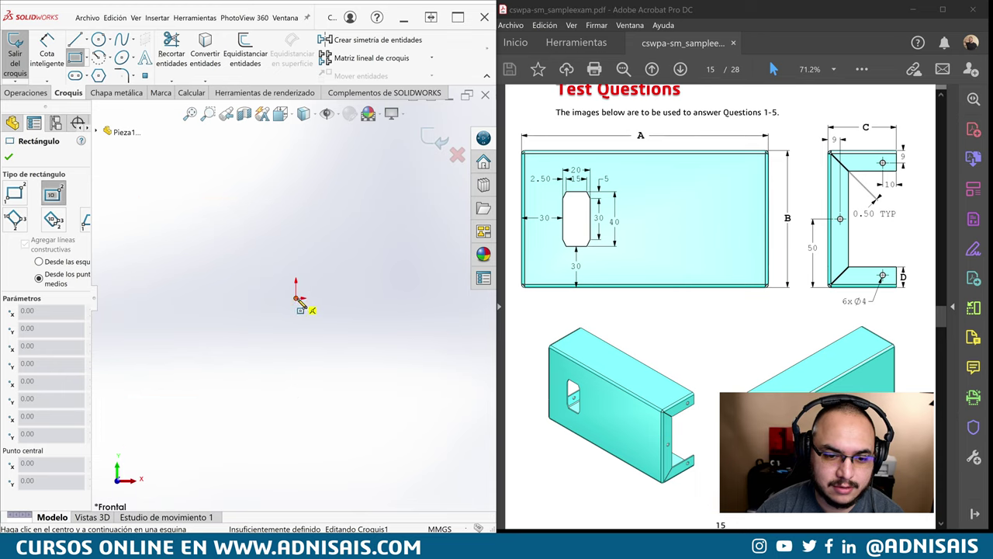
click(395, 201)
key(Escape)
- Dimension the rectangle 180 mm wide and 100 mm tall
click(370, 203)
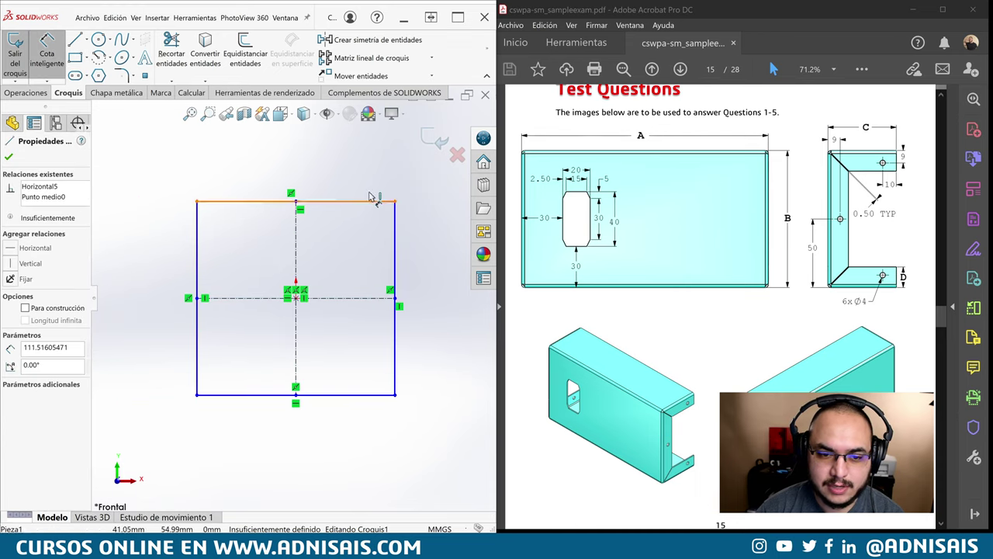
click(371, 167)
text(180)
key(Return)
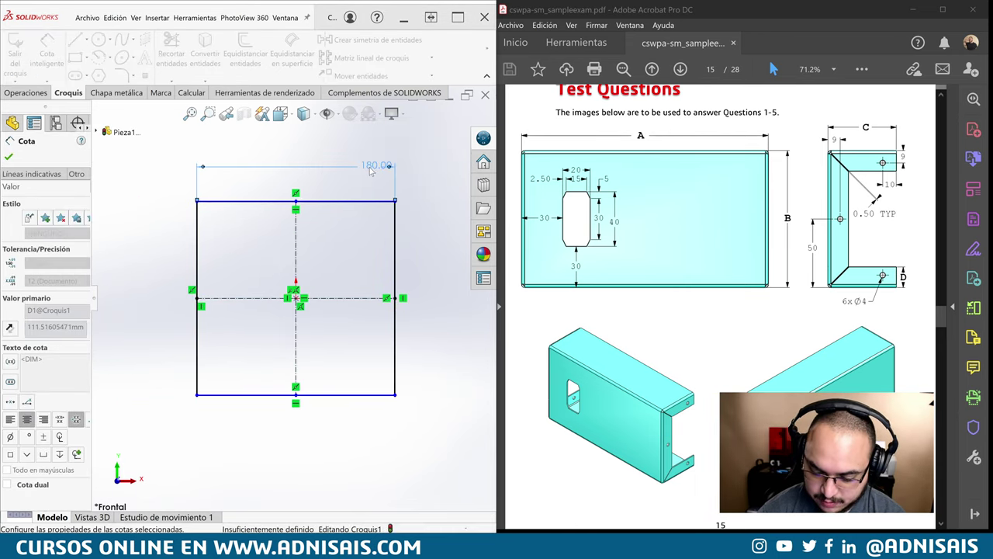
click(395, 233)
click(431, 256)
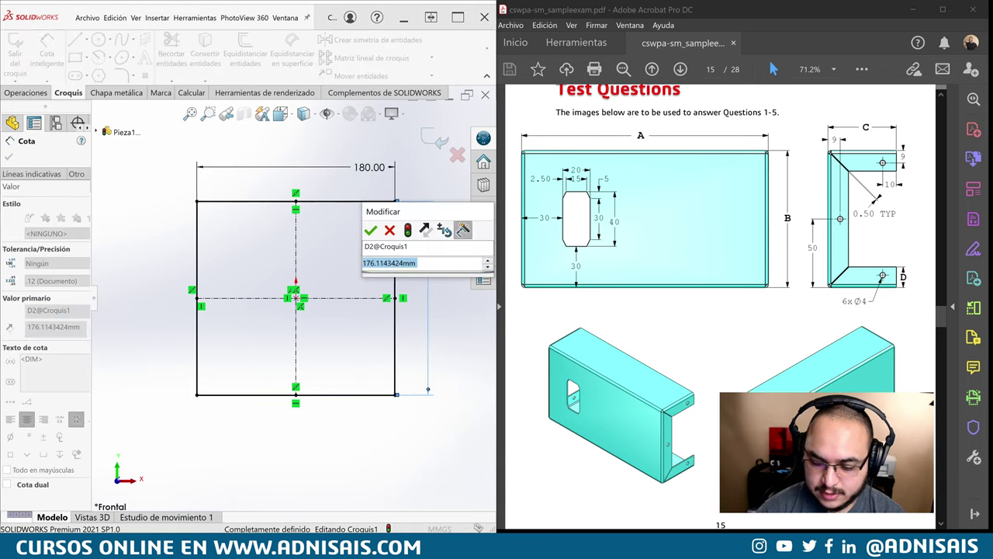
text(100)
key(Return)
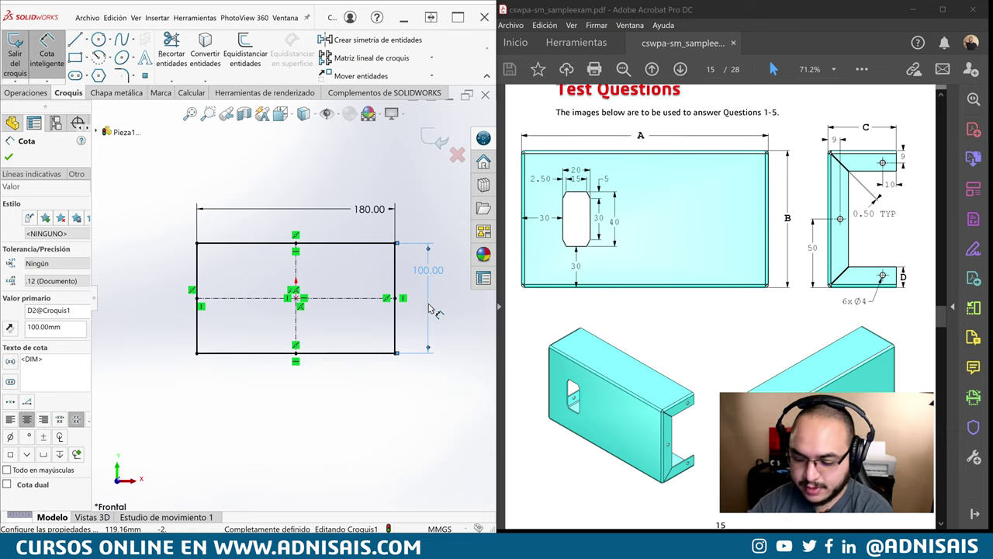
click(127, 94)
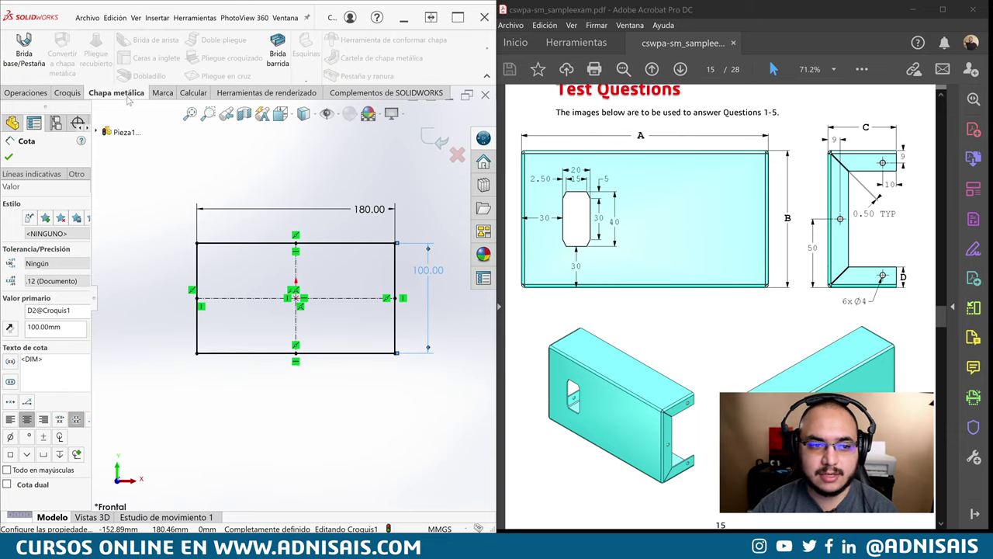
- Create a base flange from the rectangle with 1.2 mm thickness and K-factor 0.5
click(30, 67)
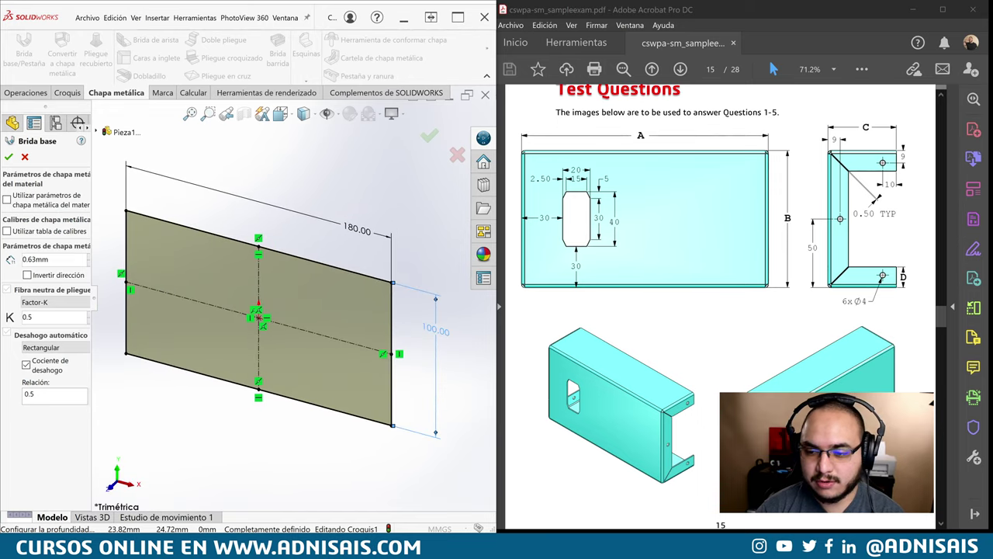
scroll(163, 226, down, 5)
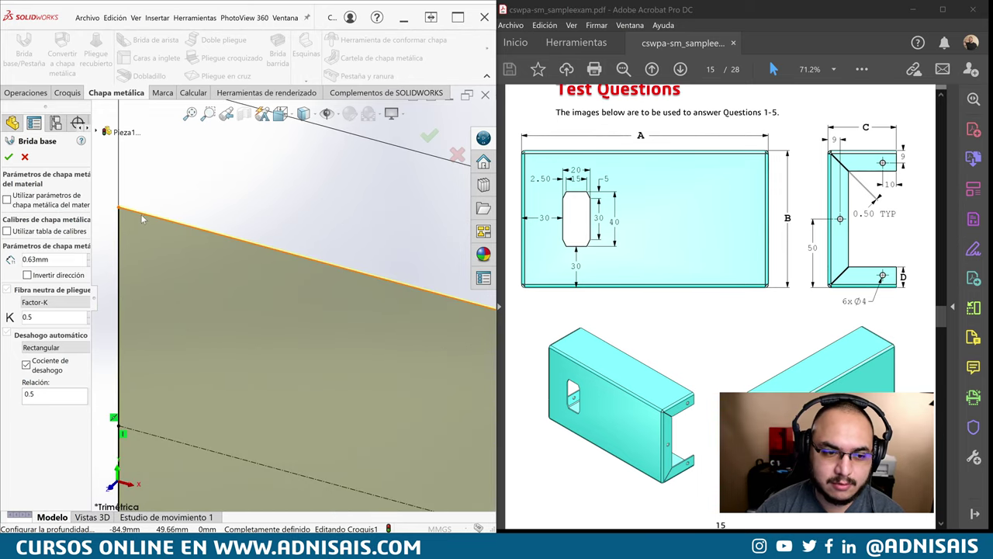
scroll(153, 239, down, 2)
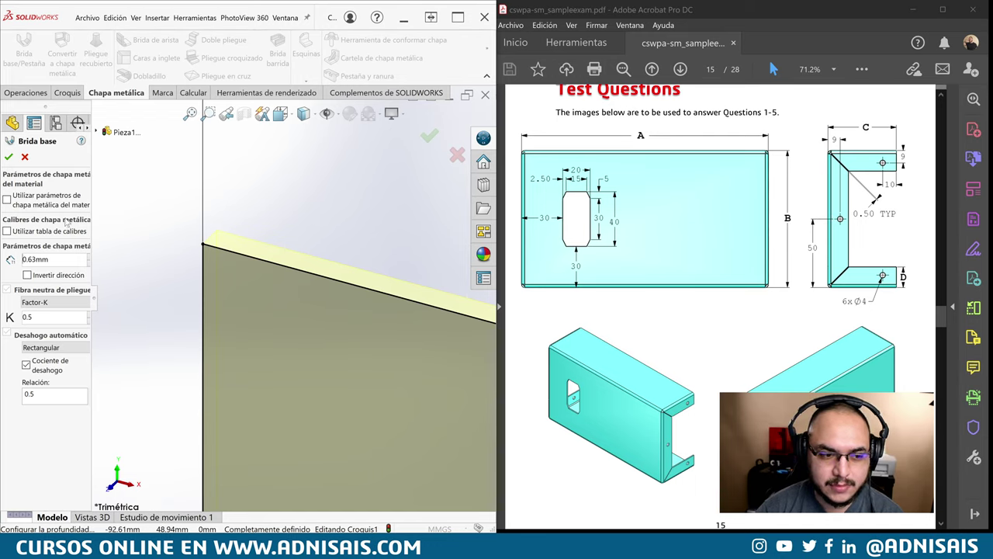
drag(90, 153, 143, 155)
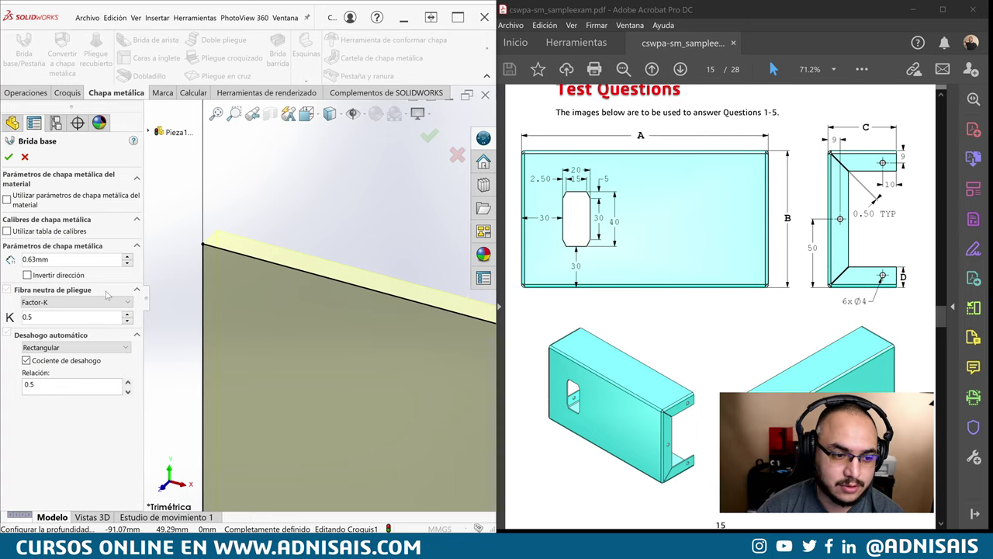
double_click(48, 260)
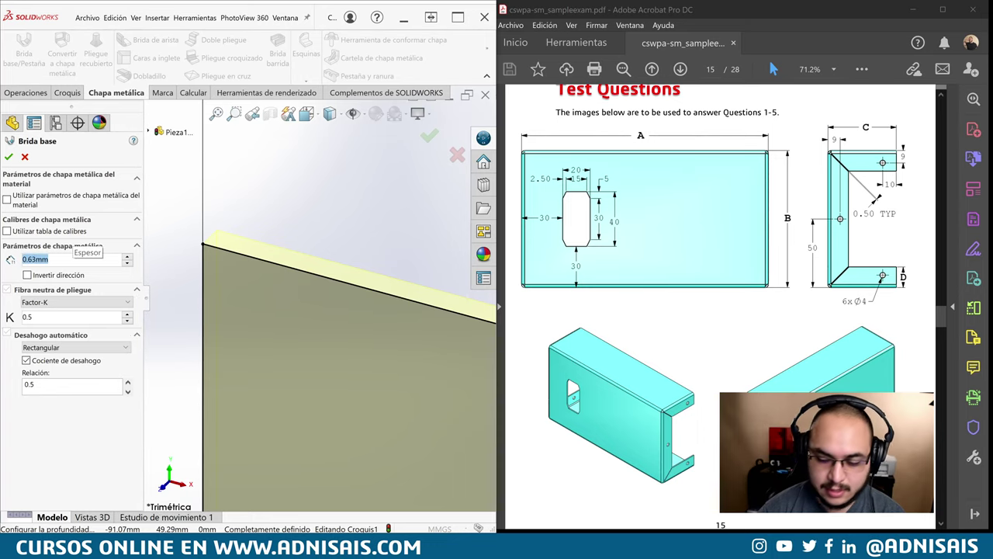
text(1.2)
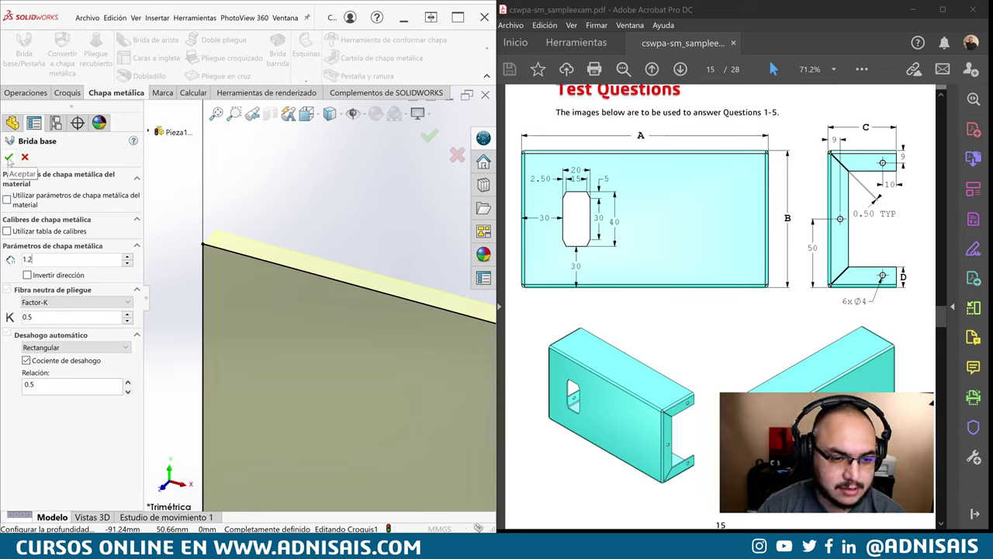
click(8, 157)
scroll(355, 328, up, 3)
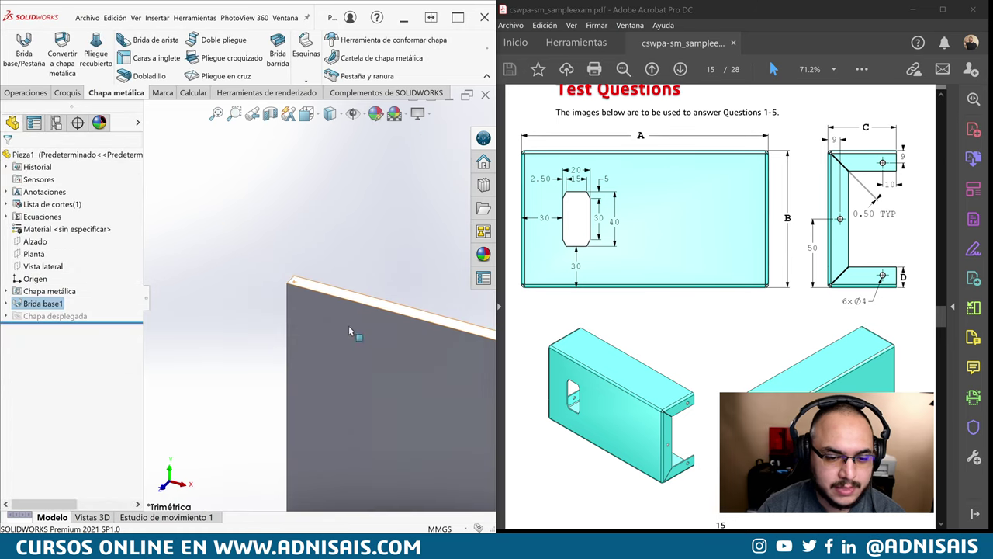
scroll(443, 435, up, 3)
scroll(456, 384, up, 3)
scroll(249, 222, down, 3)
scroll(225, 225, up, 2)
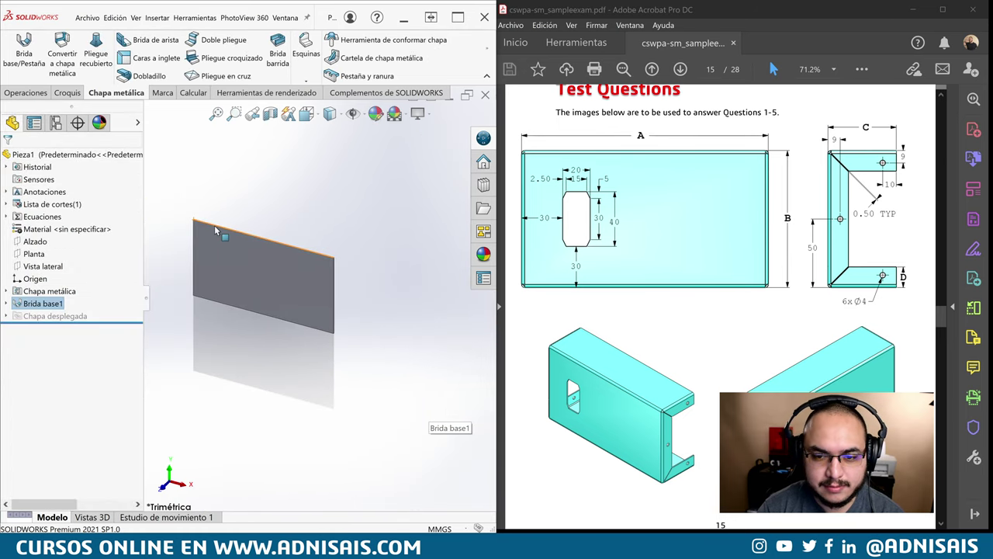
scroll(239, 266, down, 3)
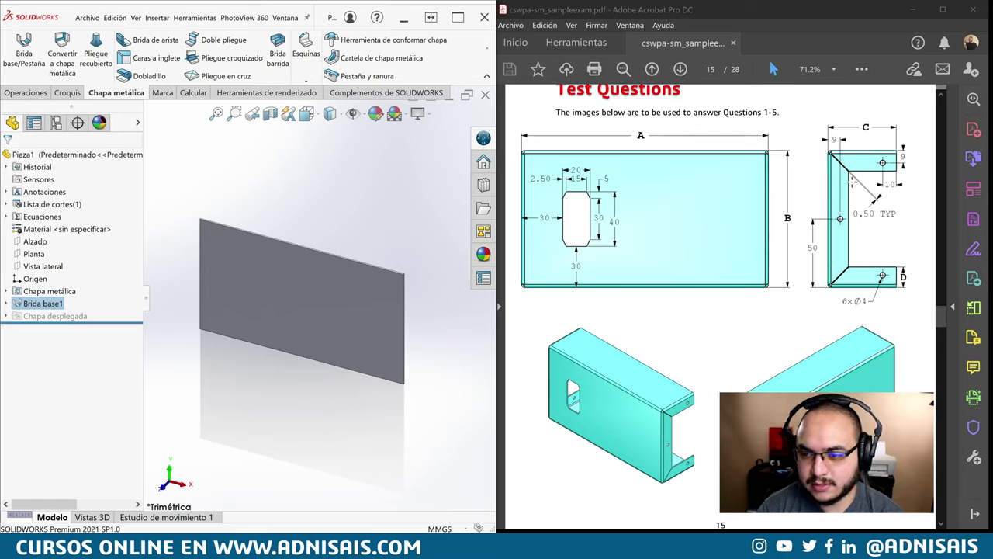
- Preview a 90° edge flange on the plate's top and bottom edges with 50 mm length
click(273, 172)
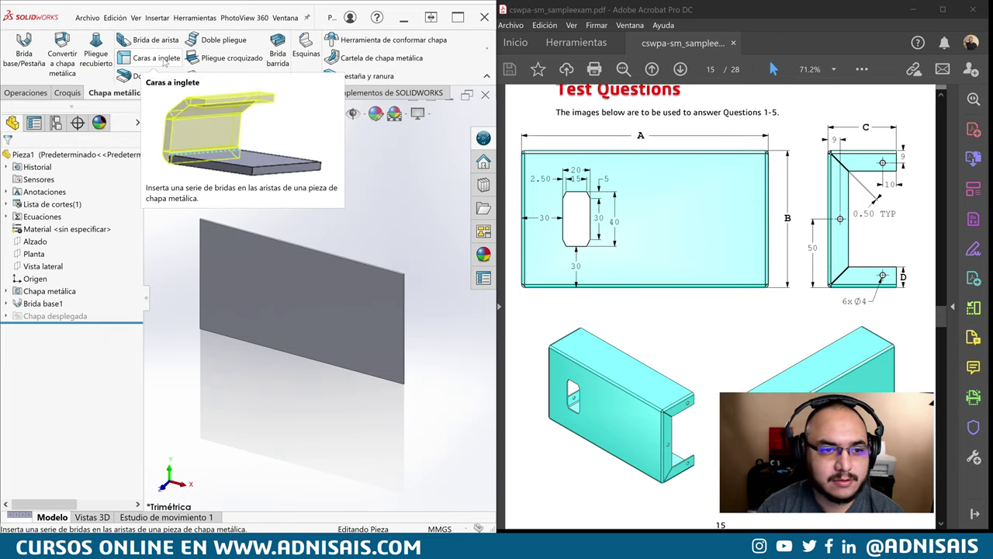
click(134, 47)
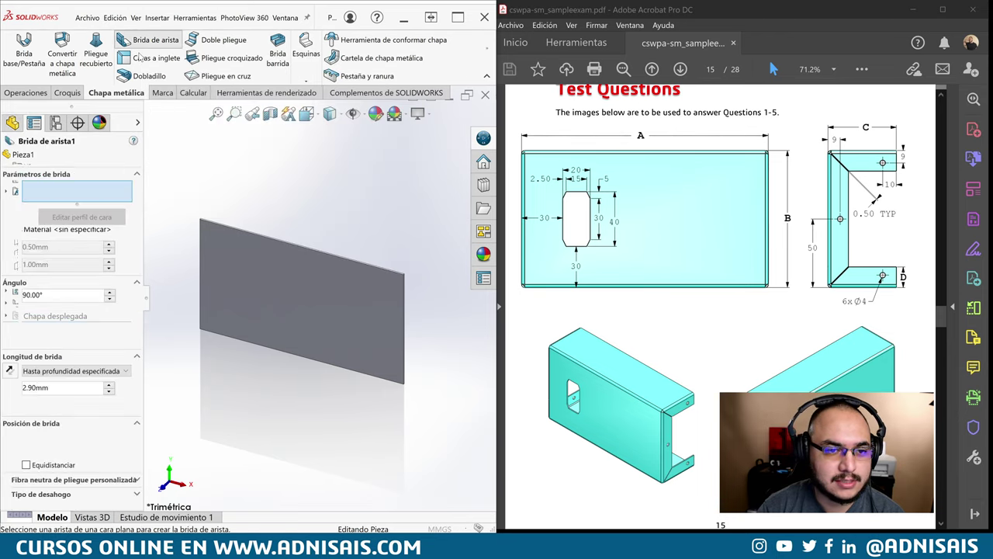
click(317, 254)
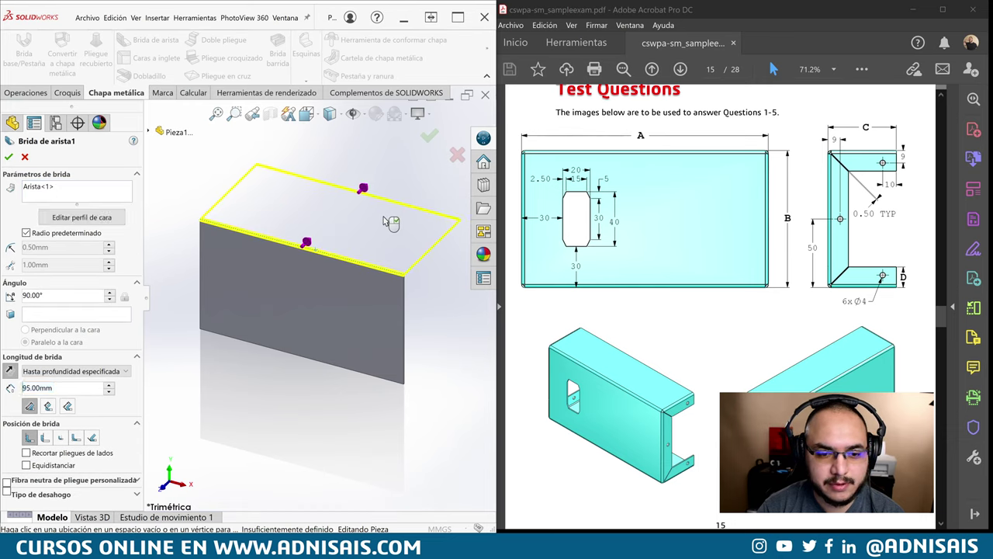
click(382, 381)
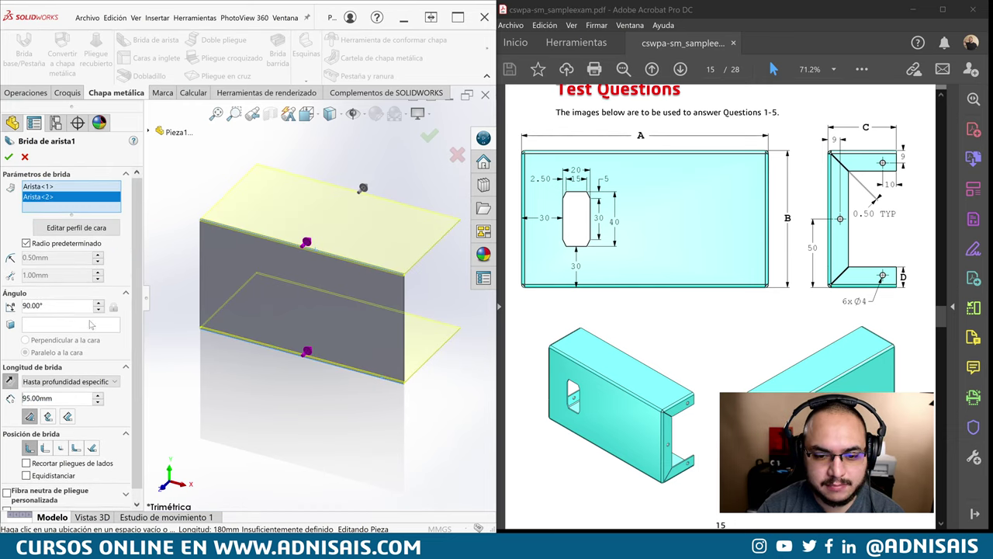
scroll(135, 218, down, 1)
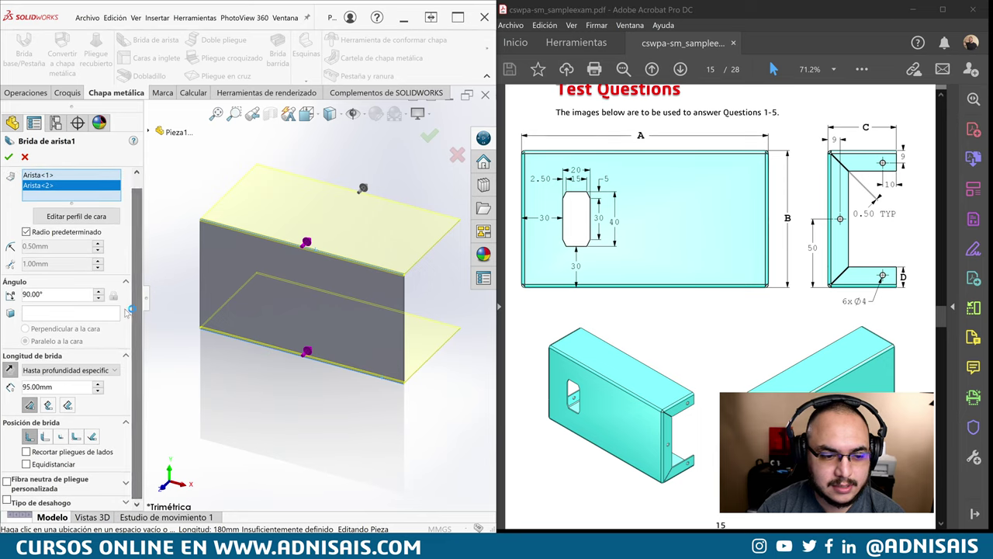
drag(53, 386, 35, 387)
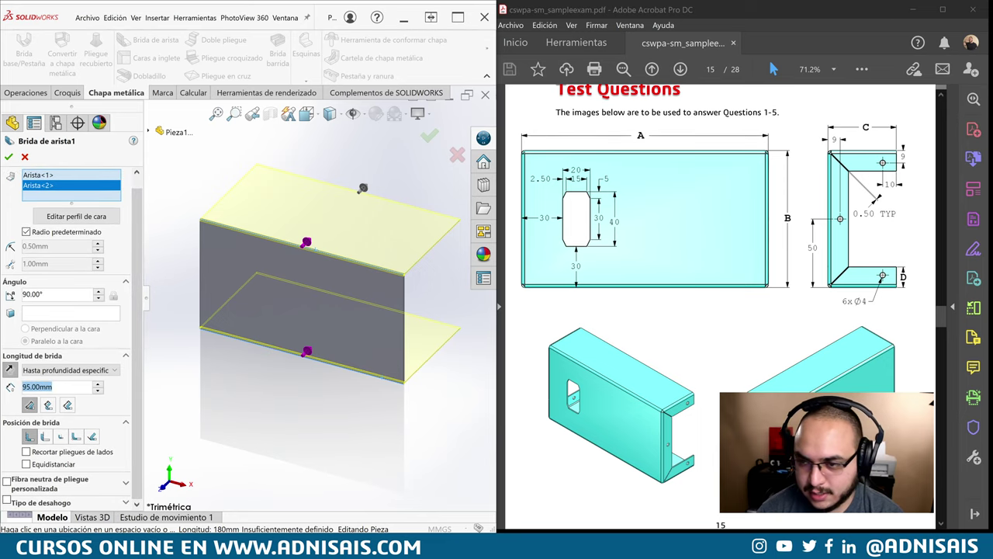
text(50)
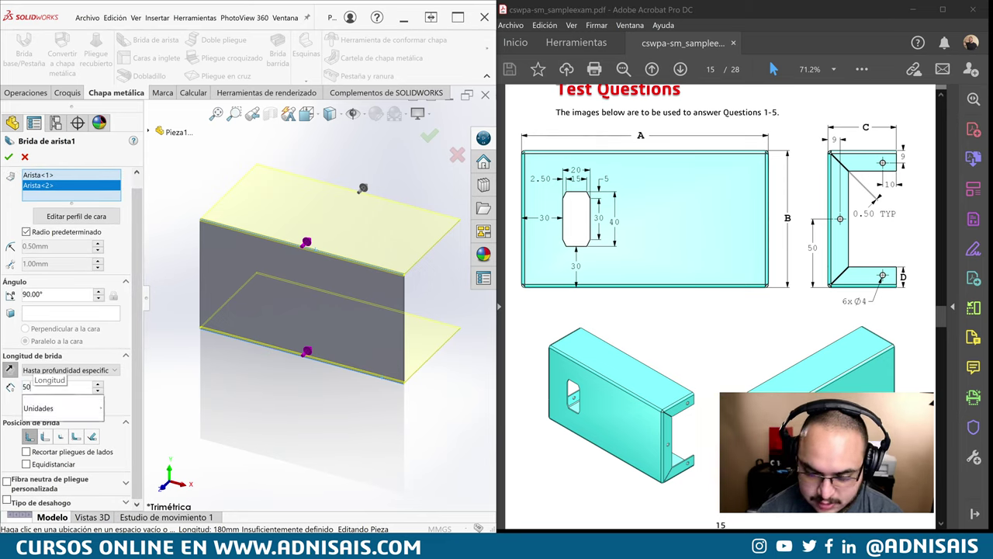
key(Return)
middle_drag(271, 369, 256, 365)
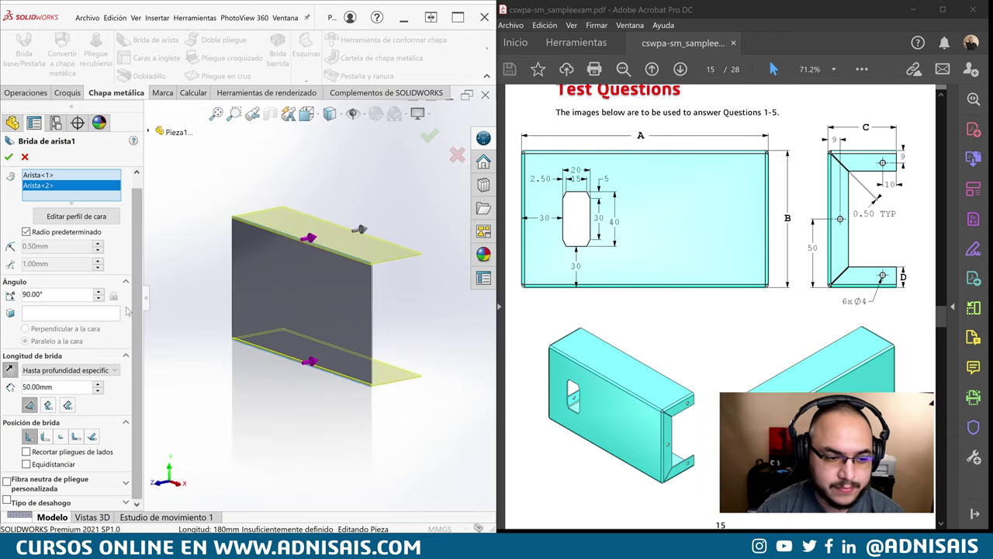
middle_drag(394, 296, 300, 221)
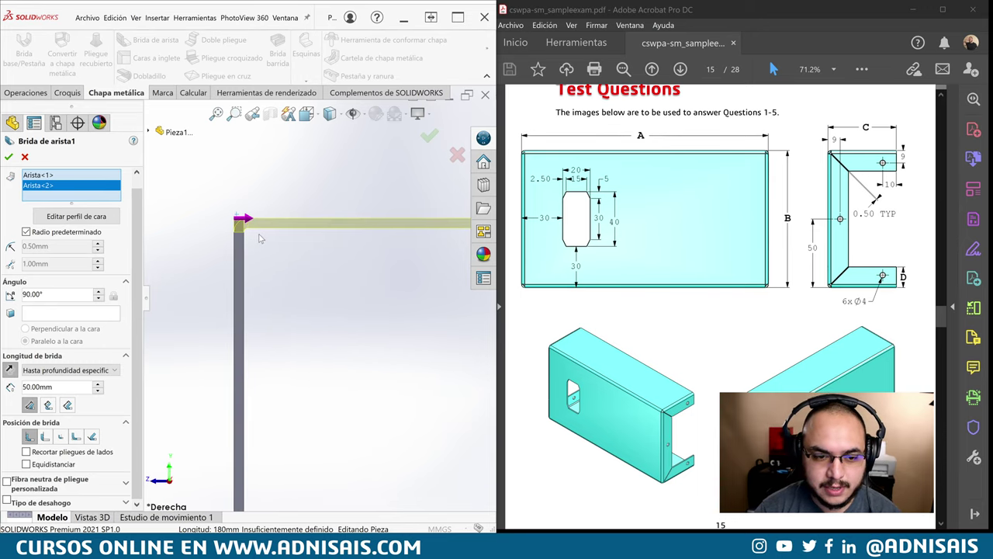
- Inspect the bend, then accept the two 50 mm edge flanges as Brida de arista1
scroll(245, 236, down, 5)
scroll(279, 236, down, 2)
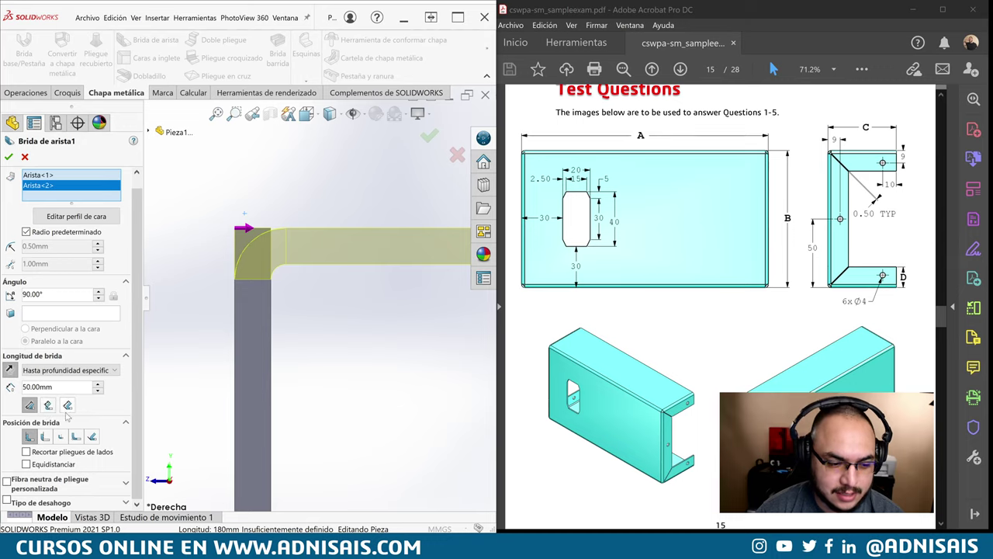
key(f)
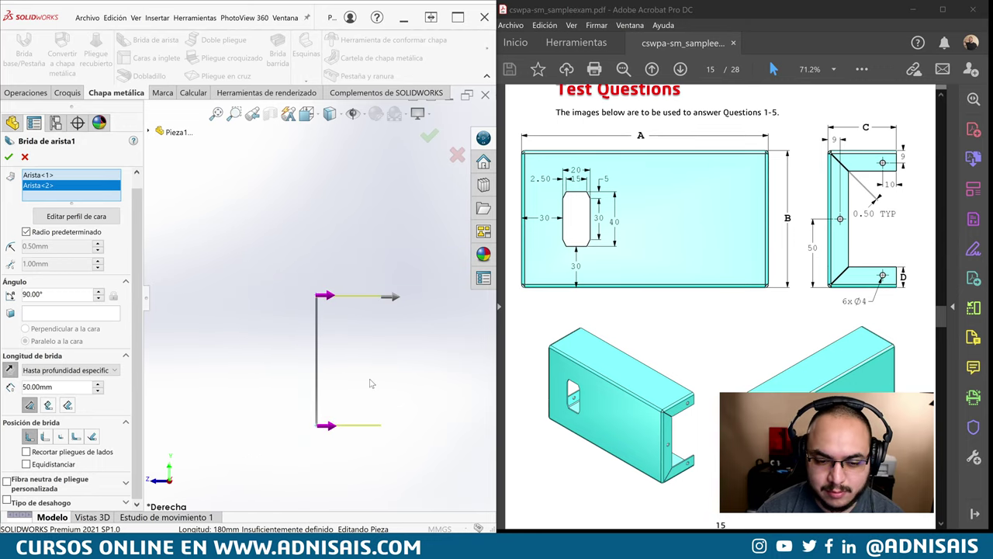
middle_drag(371, 383, 368, 347)
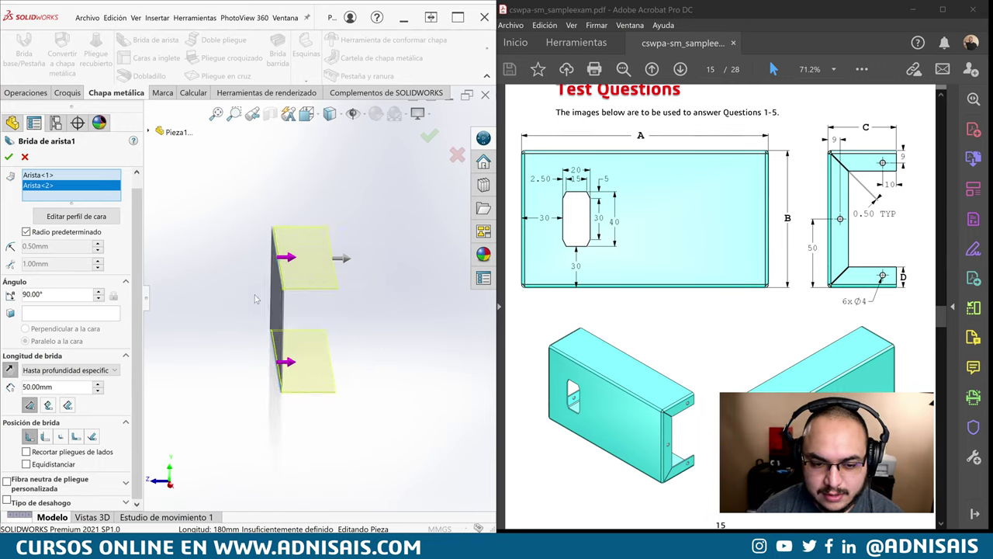
click(8, 156)
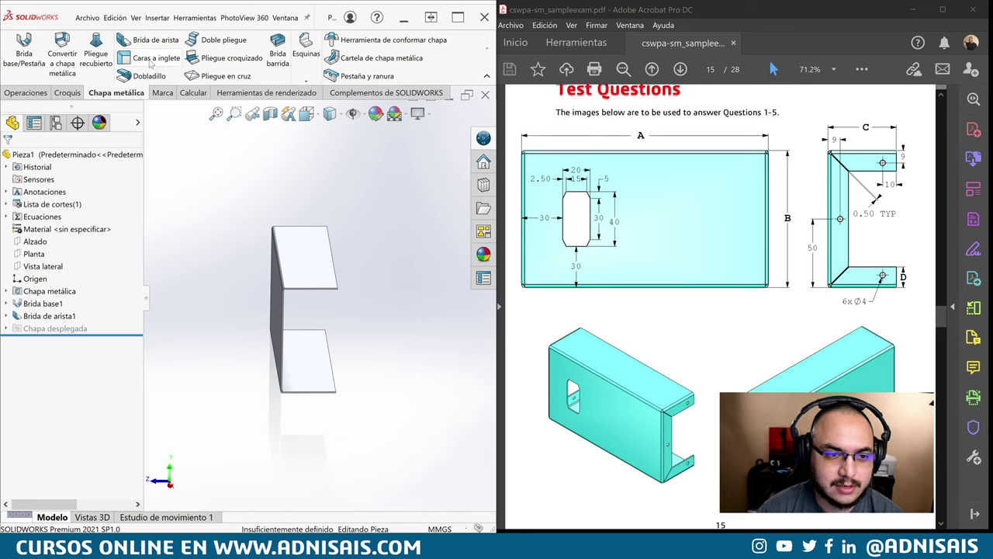
- Start a second edge flange on the top flange edge and flip it to bend downward
click(148, 39)
middle_drag(279, 302, 294, 285)
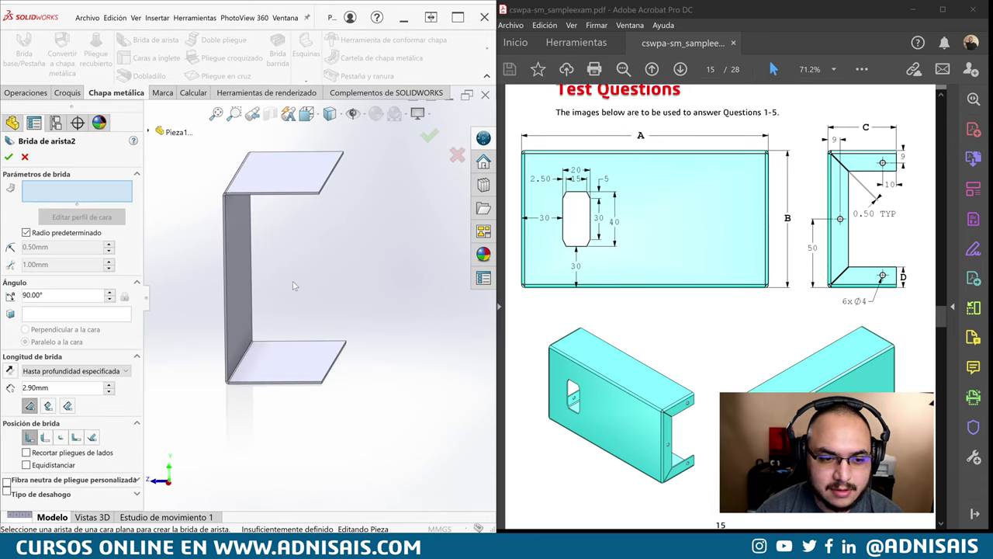
click(268, 194)
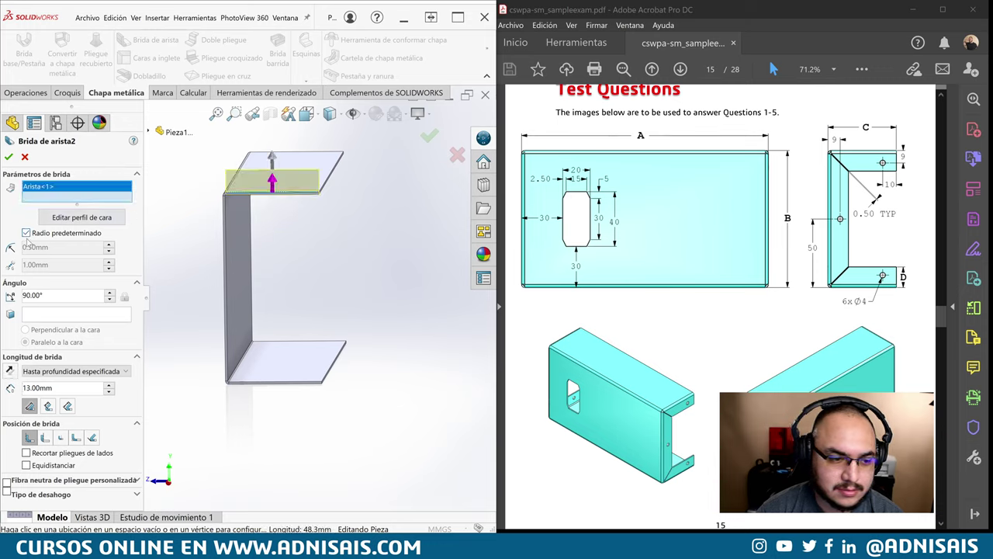
click(9, 374)
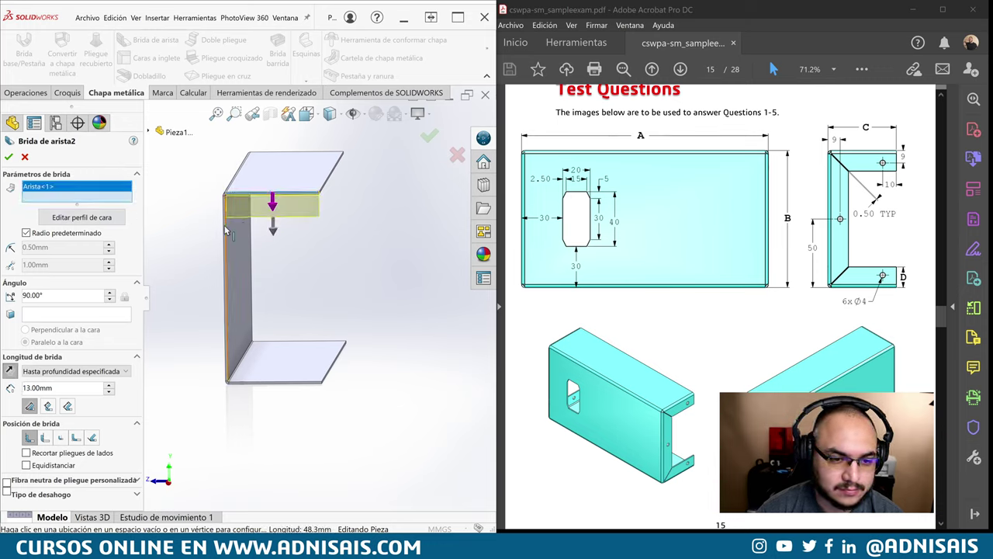
click(225, 233)
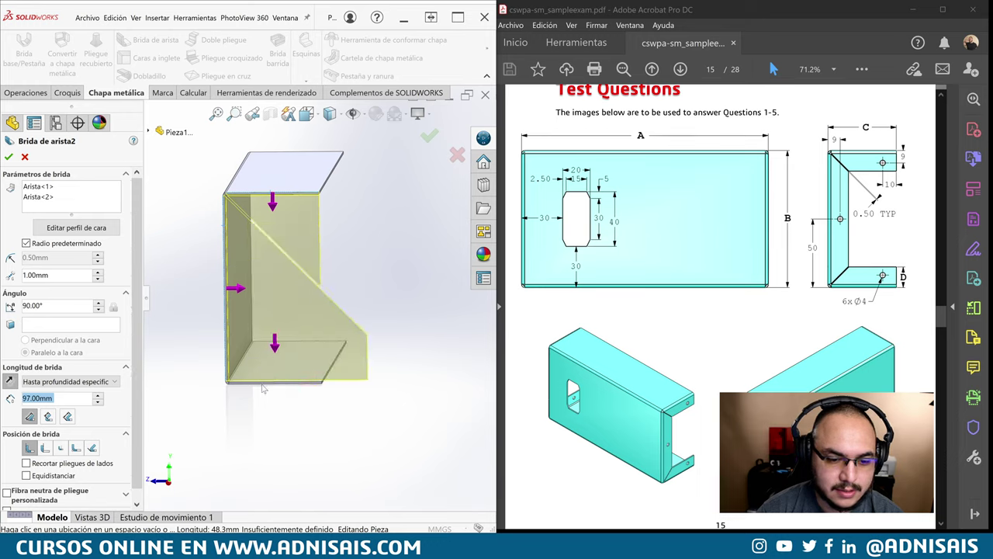
click(275, 316)
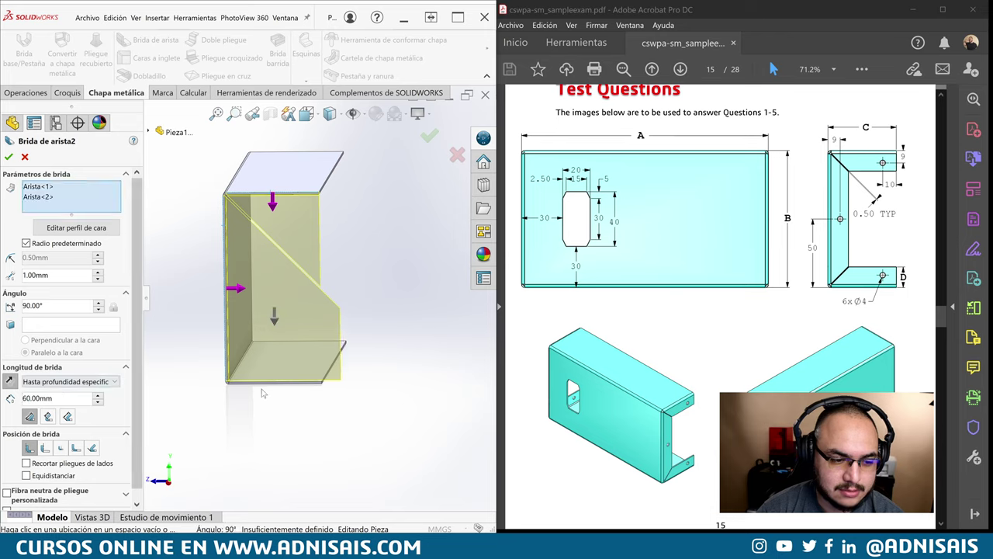
- Add the bottom edge to the flange and set its length to 15 mm
click(338, 353)
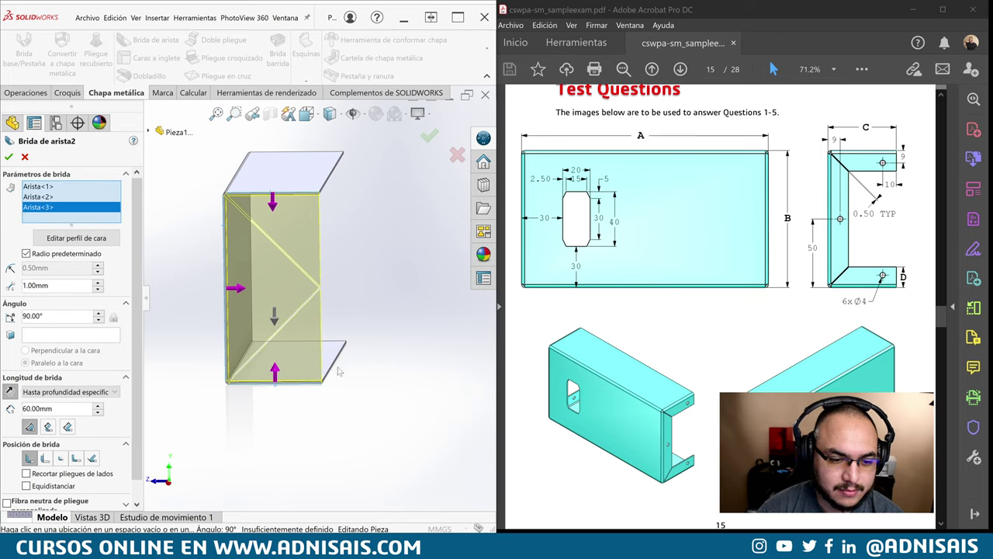
middle_drag(274, 290, 256, 292)
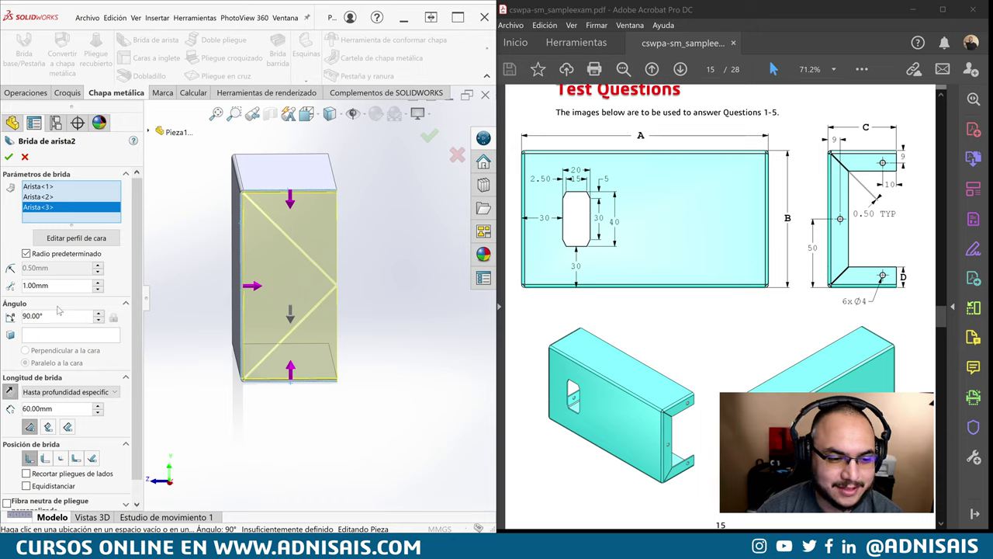
key(ctrl+a)
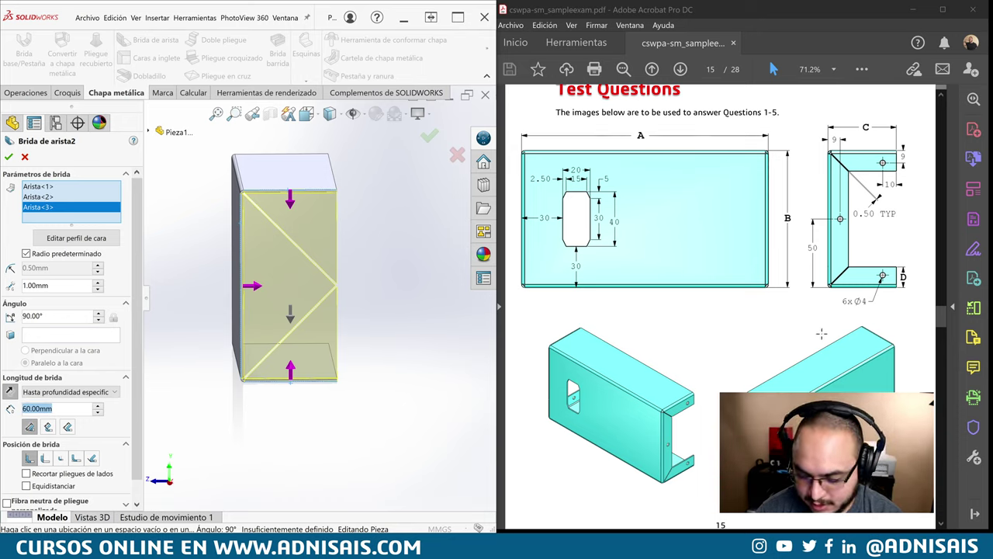
text(15)
key(Return)
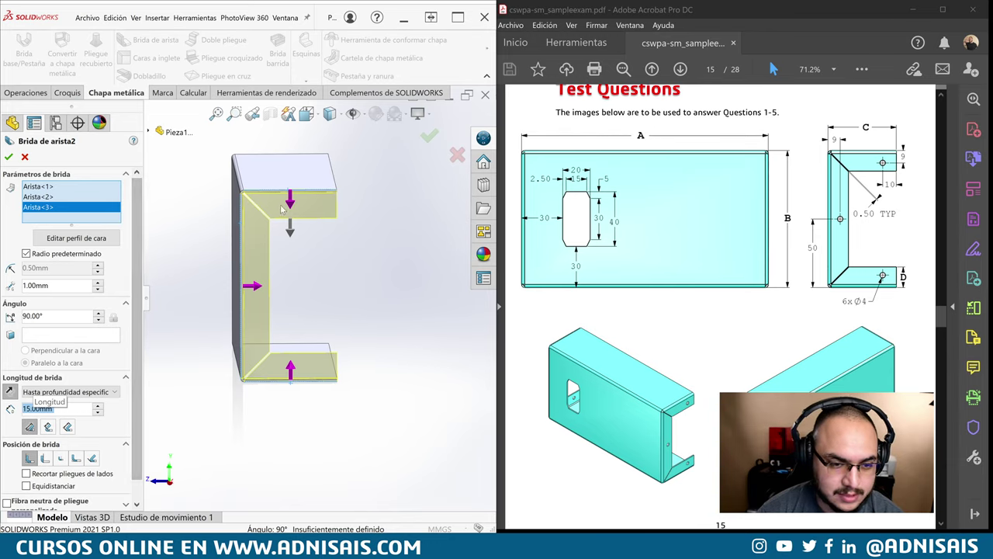
mouse_move(232, 303)
middle_down()
mouse_move(372, 233)
mouse_move(293, 248)
mouse_move(250, 272)
mouse_move(192, 273)
middle_up()
scroll(379, 220, down, 4)
scroll(377, 219, up, 4)
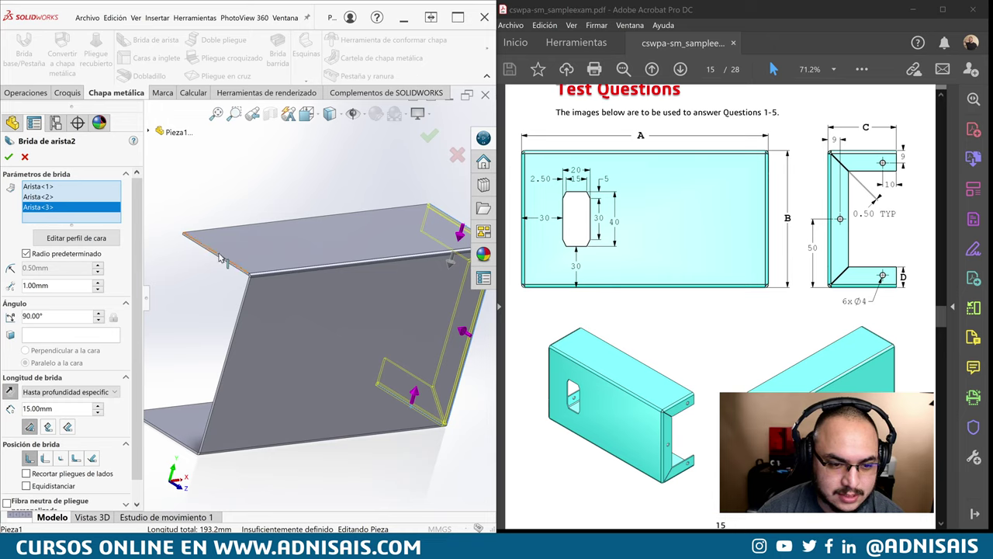
- Add the three matching edges on the opposite side (Arista<4>–<6>) to the flange
click(222, 259)
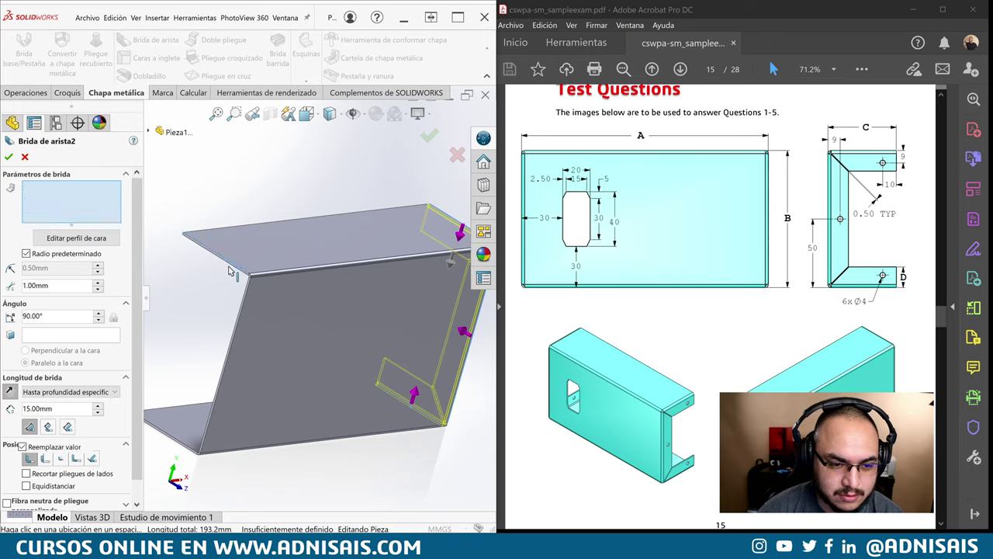
click(216, 363)
click(174, 445)
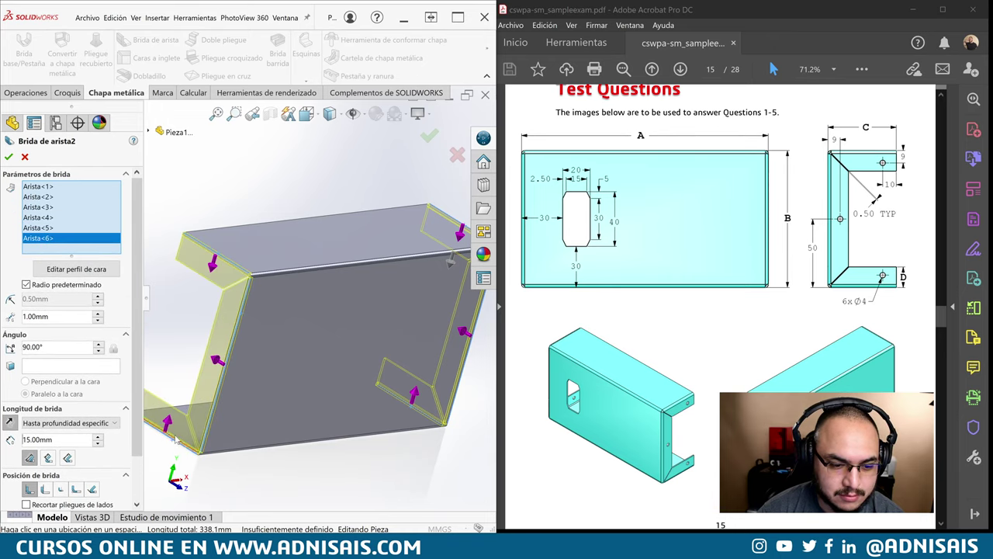
mouse_move(281, 320)
middle_down()
mouse_move(286, 316)
mouse_move(192, 276)
middle_up()
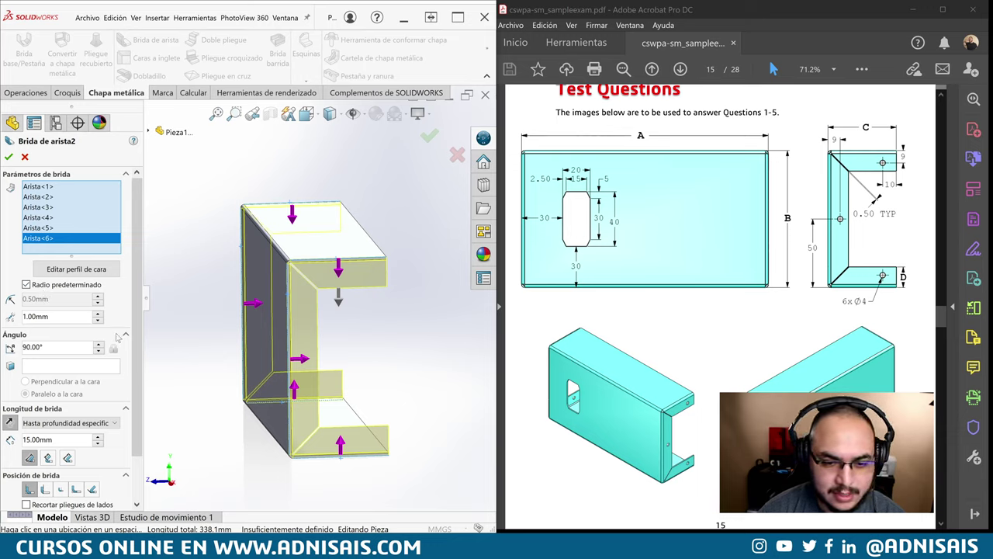
scroll(126, 309, down, 2)
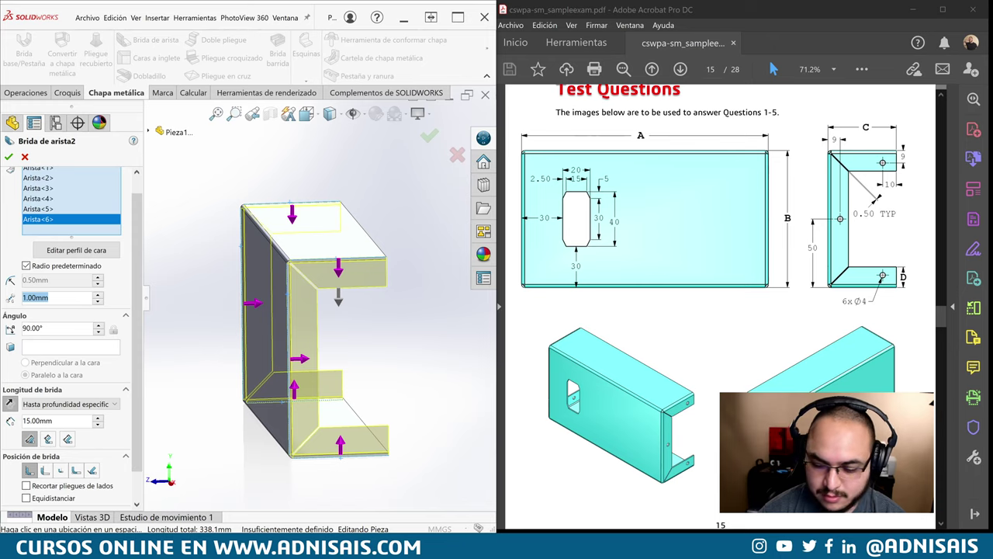
- Set the corner gap to 0.50 mm and accept Brida de arista2
text(0.5)
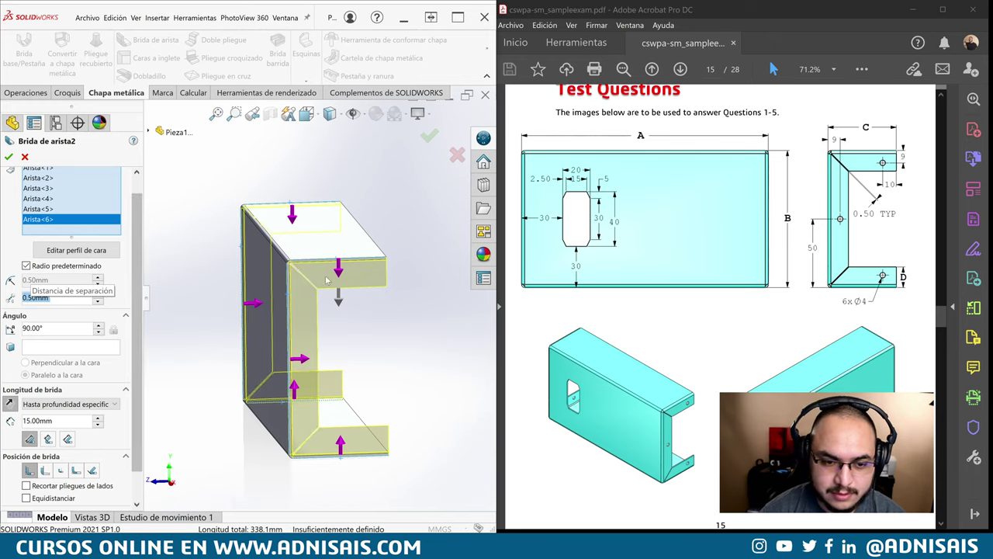
scroll(287, 282, down, 3)
scroll(287, 282, down, 2)
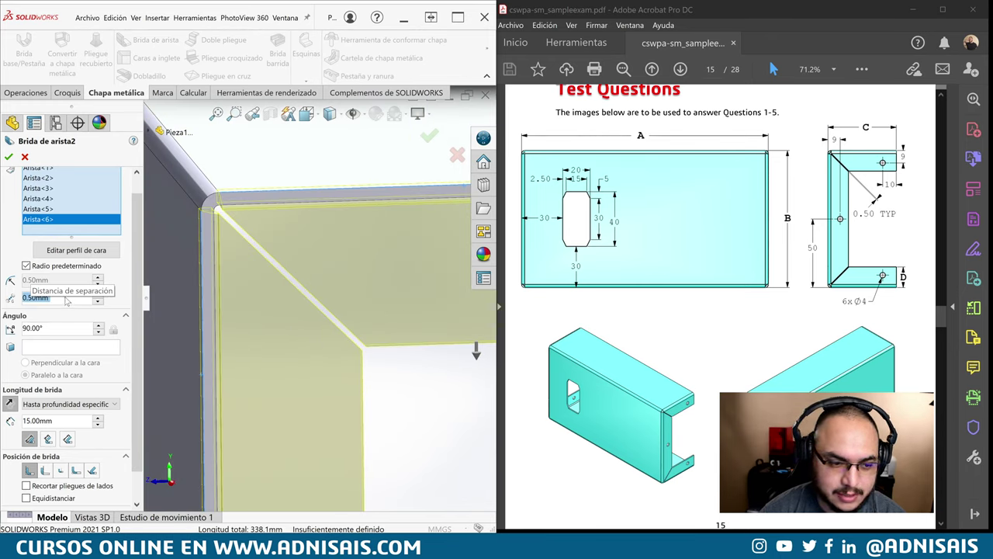
click(97, 295)
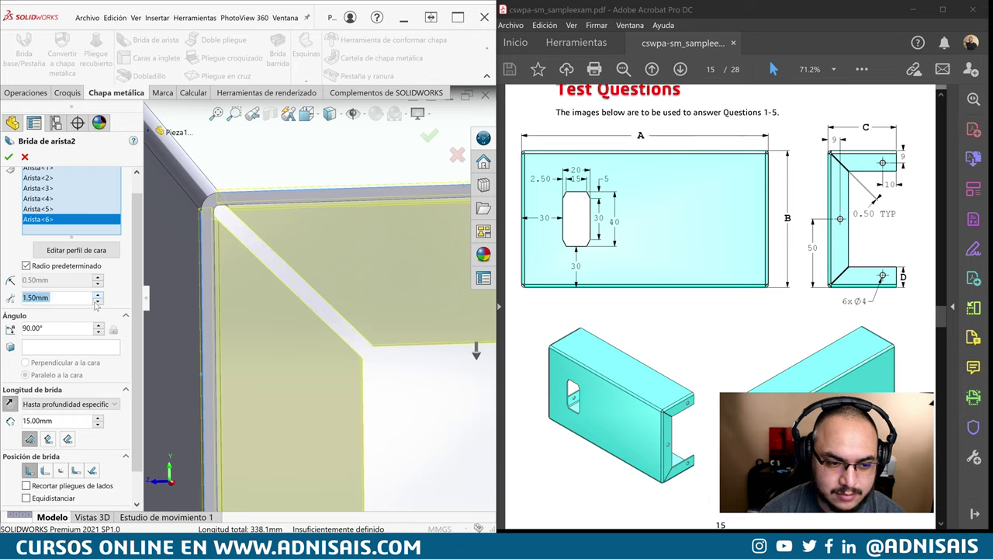
click(96, 302)
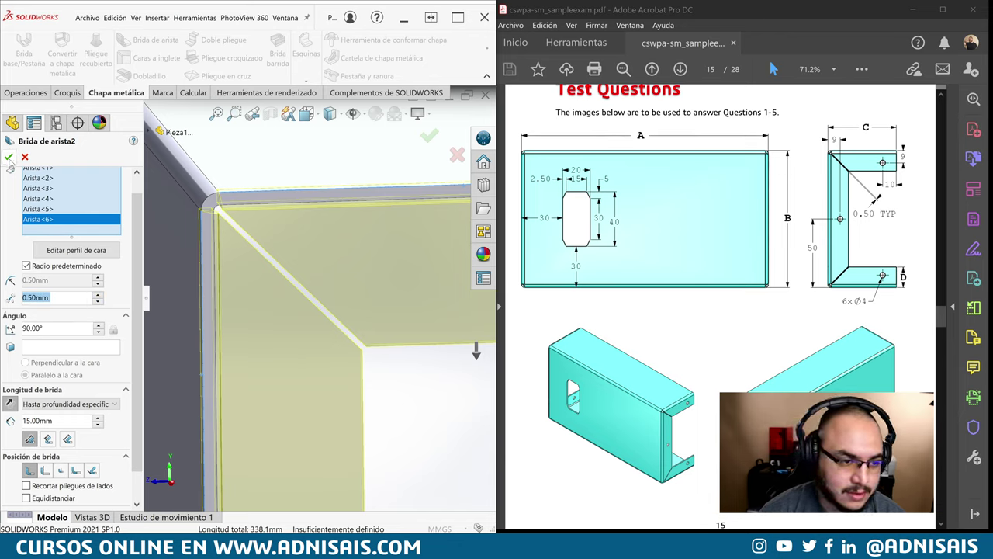
click(8, 157)
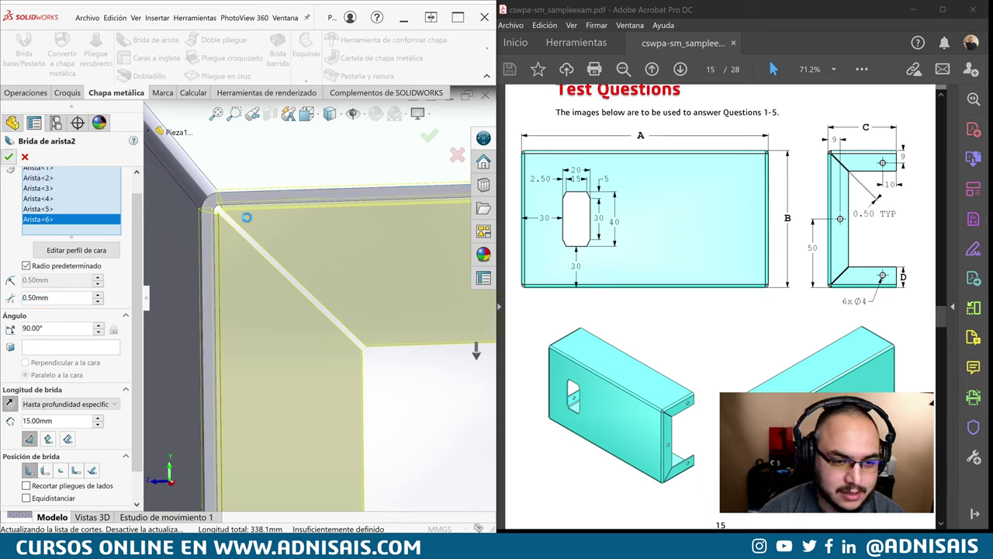
scroll(240, 213, up, 5)
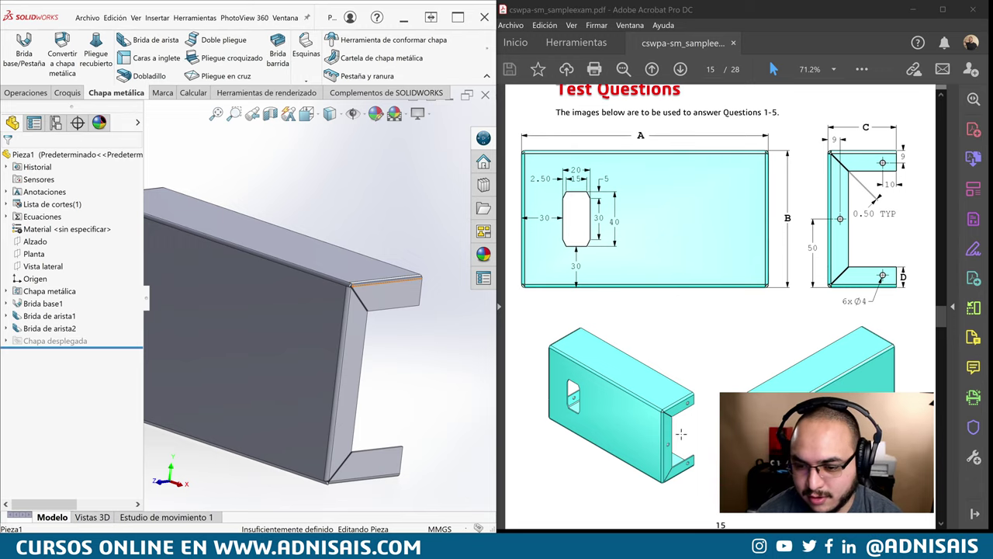
- Zoom in on the bent flange corner, then reopen Brida de arista2 for editing
scroll(787, 273, down, 1)
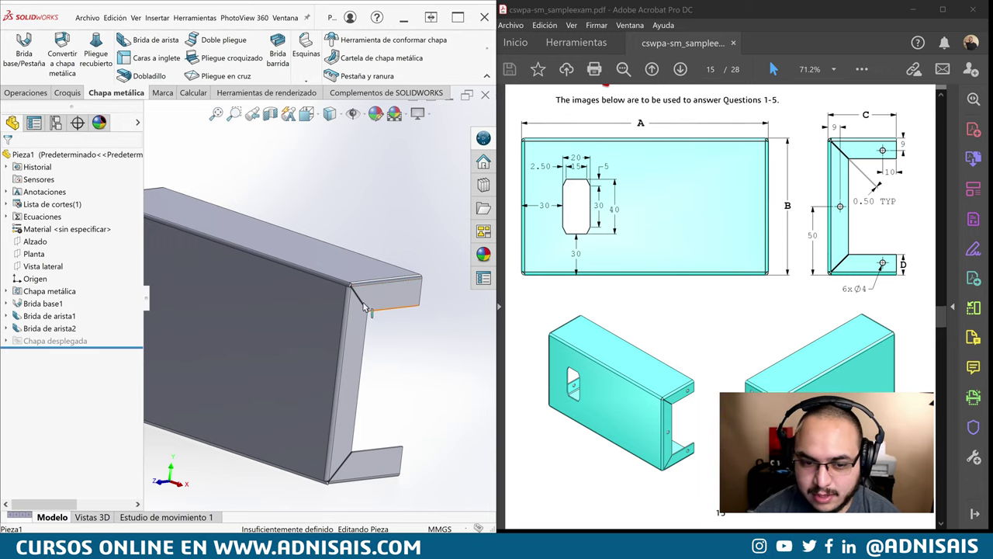
scroll(342, 289, down, 2)
scroll(342, 288, down, 3)
scroll(342, 288, down, 2)
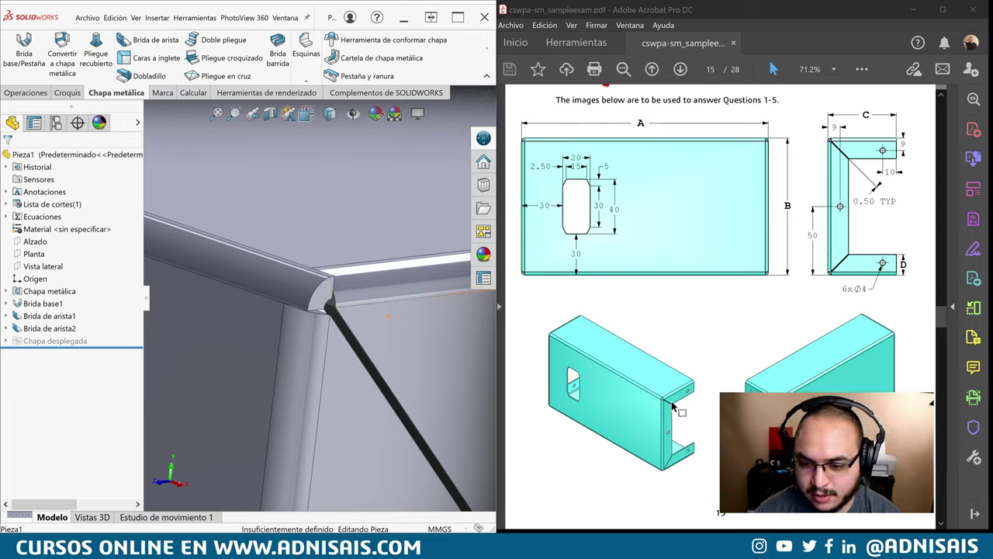
click(321, 301)
middle_drag(274, 318, 318, 330)
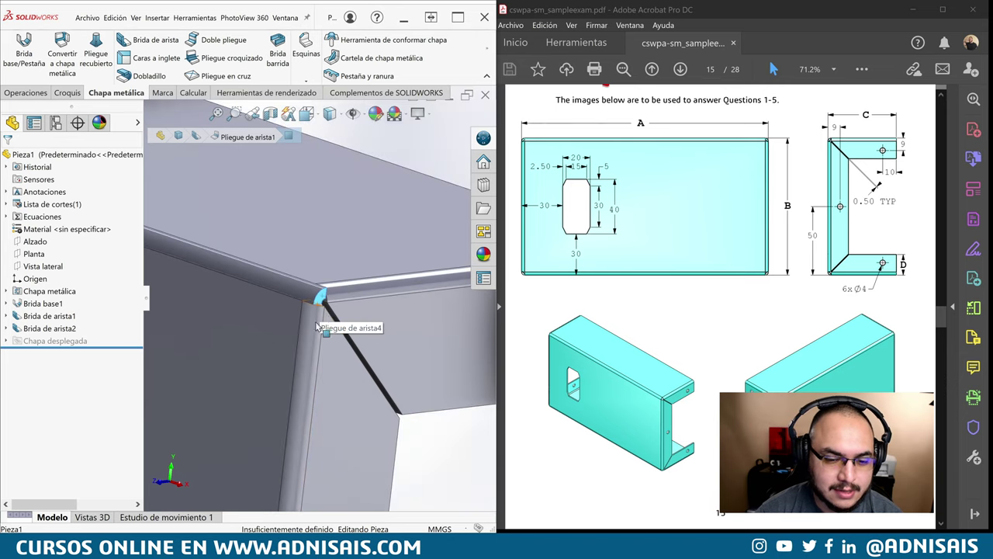
click(44, 329)
click(69, 305)
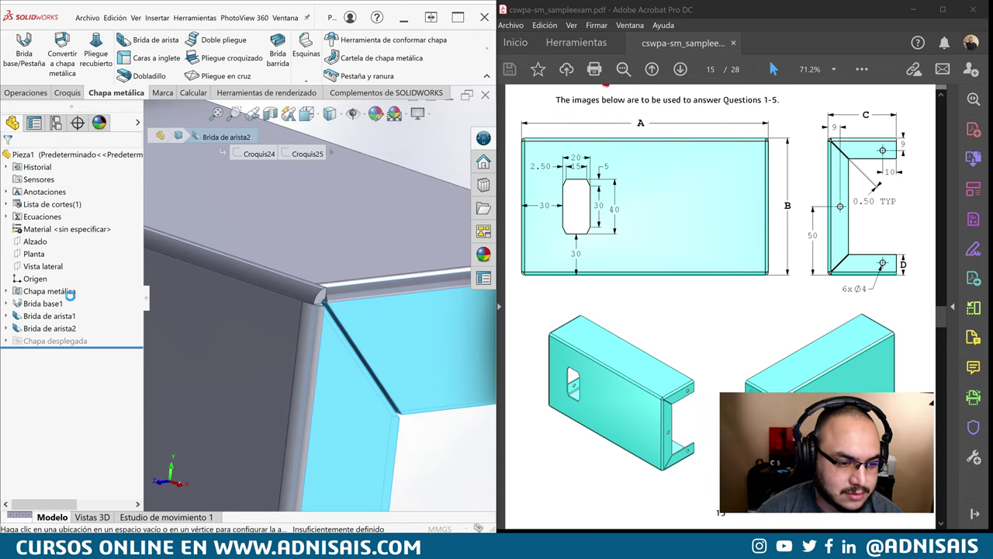
scroll(140, 256, down, 2)
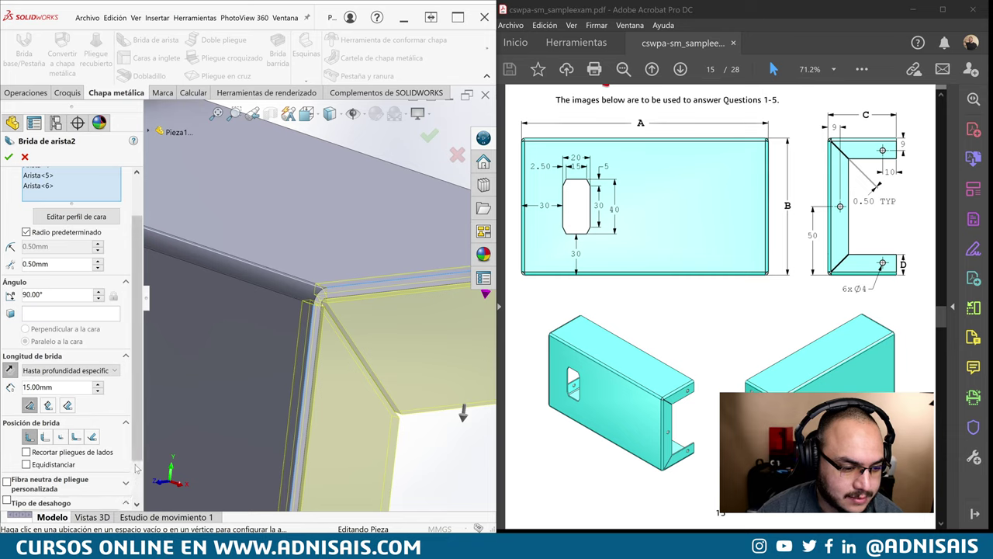
- Toggle the relief type off again, accept Brida de arista2 unchanged, and bring up the Chapa metálica context menu
click(125, 503)
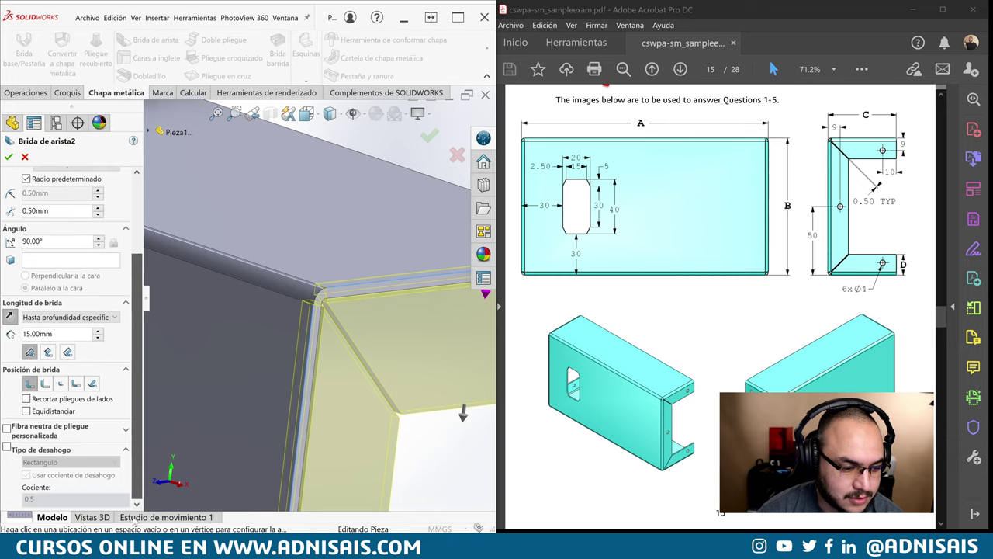
click(10, 450)
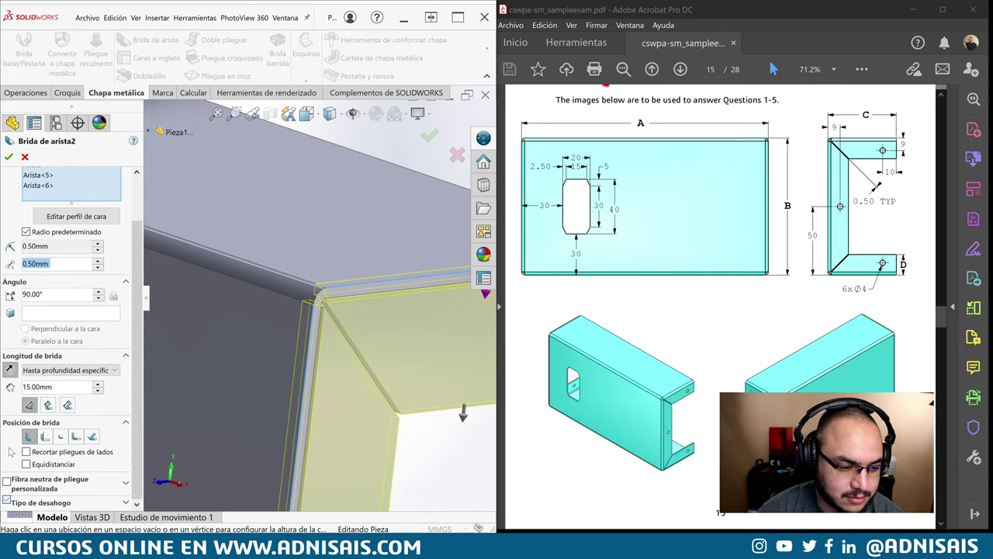
click(125, 503)
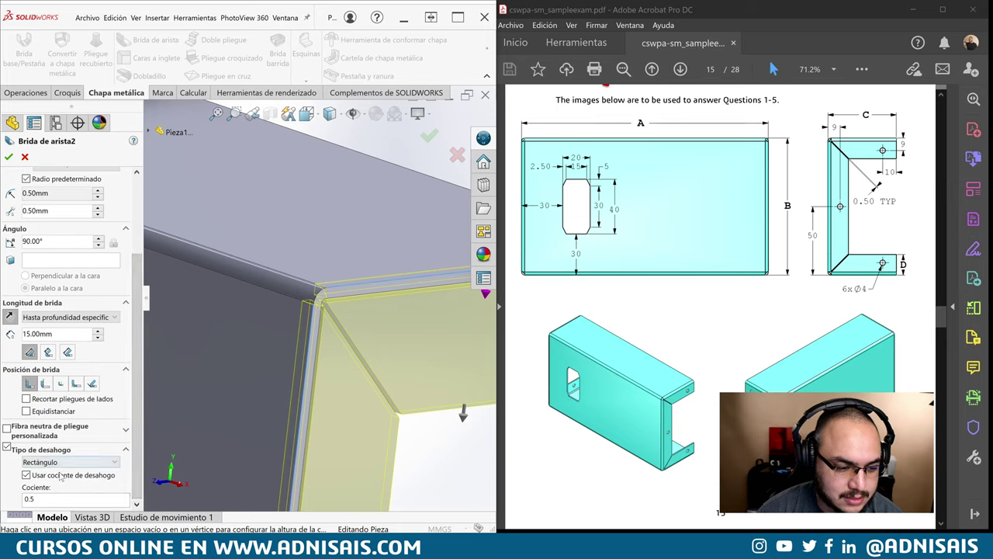
click(6, 448)
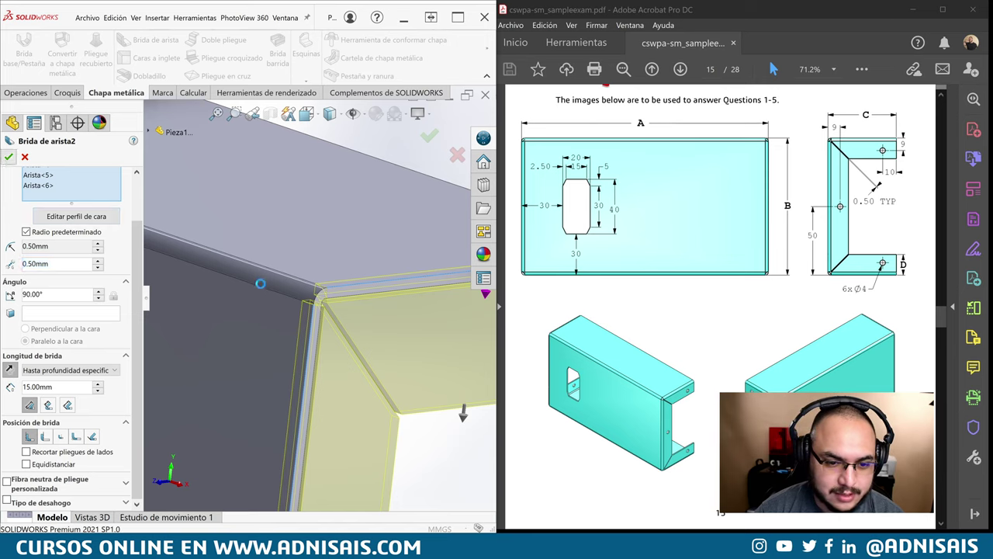
key(Return)
mouse_move(49, 291)
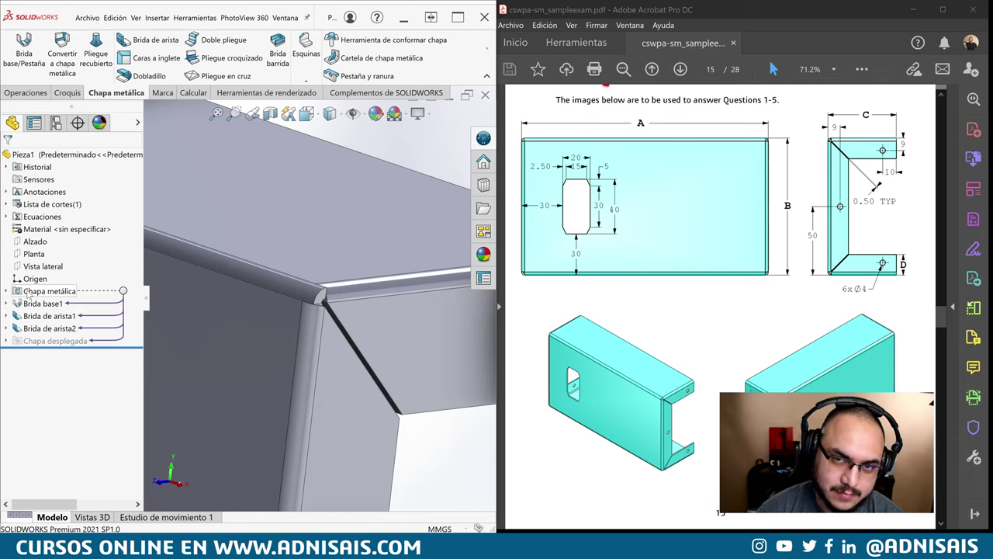
right_click(28, 293)
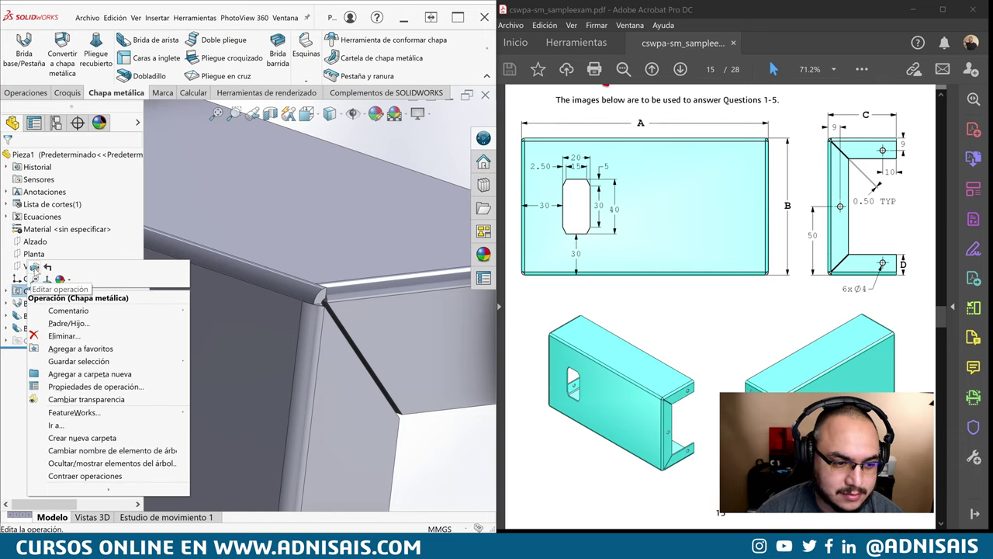
- Set the Chapa metálica bend radius to 1.00 mm
click(35, 267)
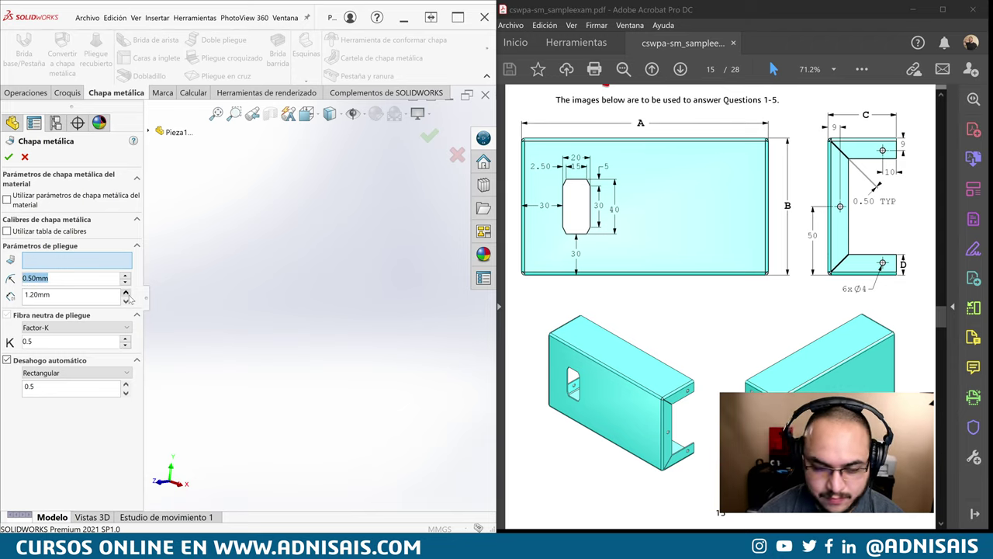
text(1)
key(Return)
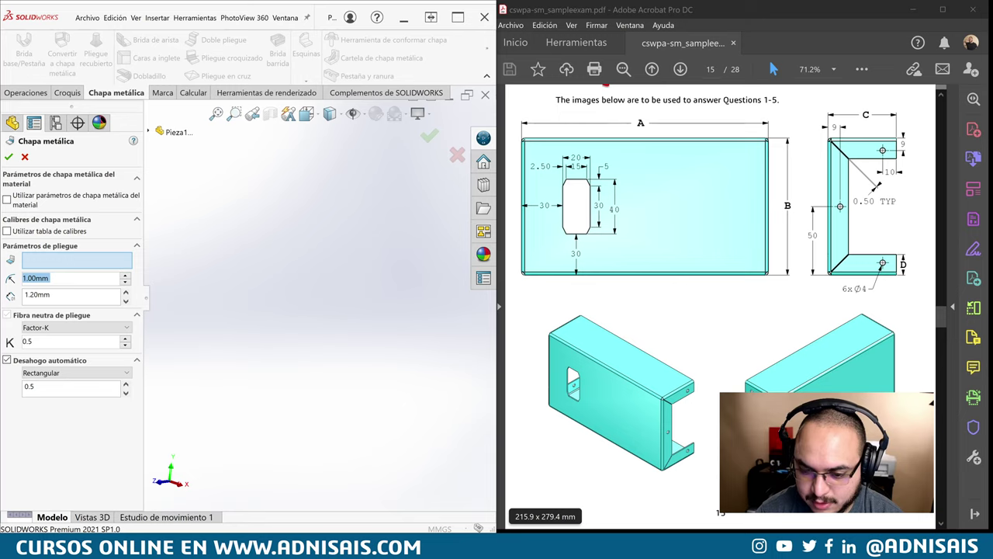
- Check the exam PDF question, then confirm 1.20 mm thickness and K-factor 0.5 settings
click(597, 485)
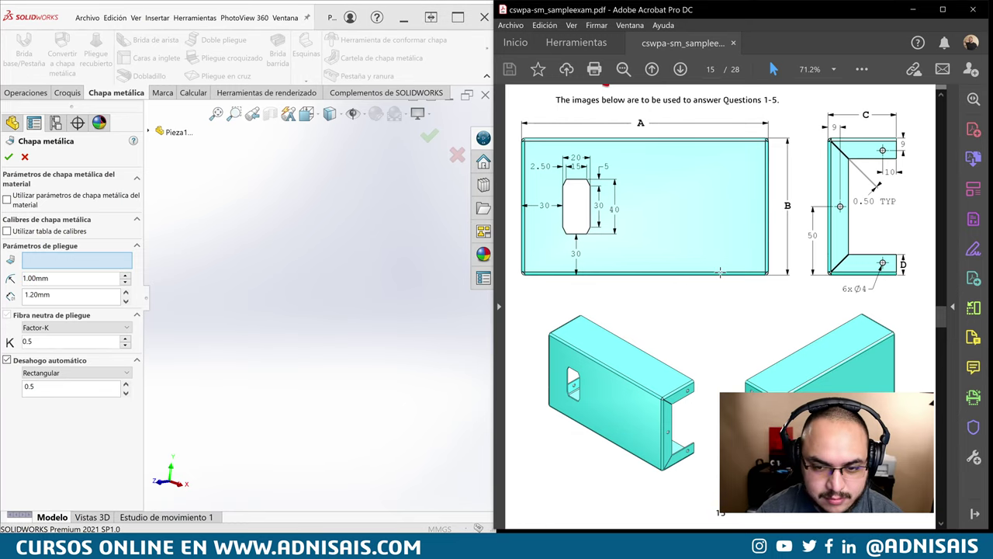
scroll(721, 279, down, 2)
scroll(723, 288, down, 1)
scroll(723, 289, down, 2)
scroll(683, 311, down, 2)
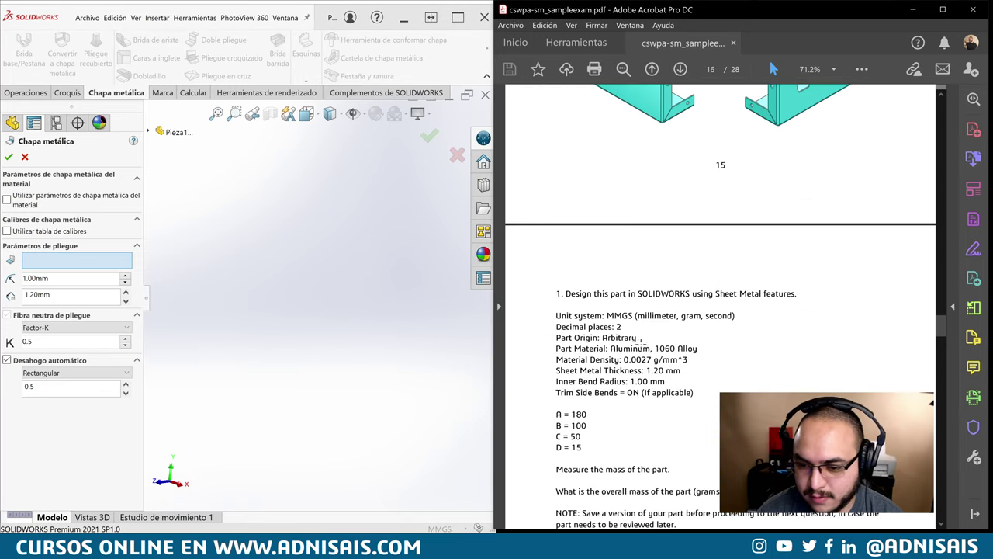
scroll(621, 392, down, 2)
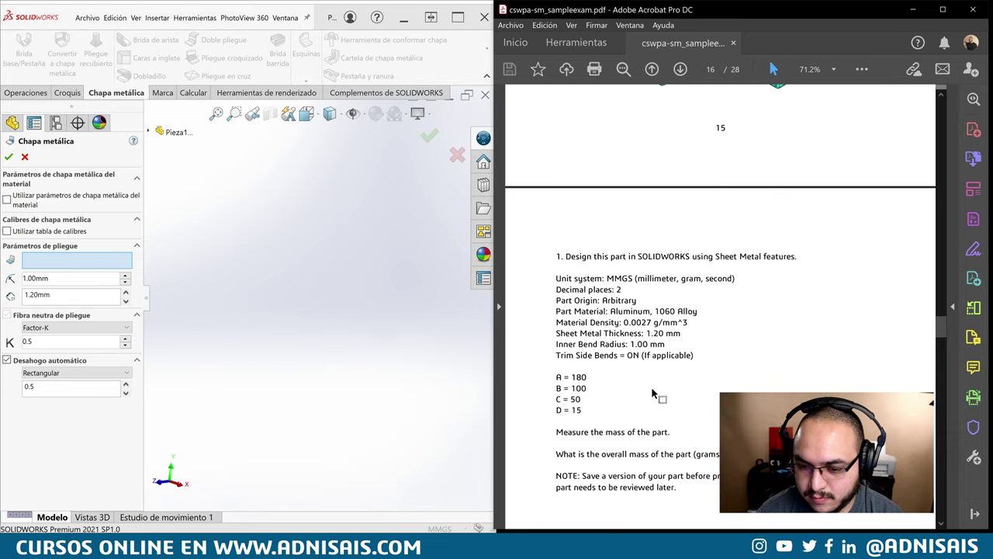
scroll(728, 366, down, 1)
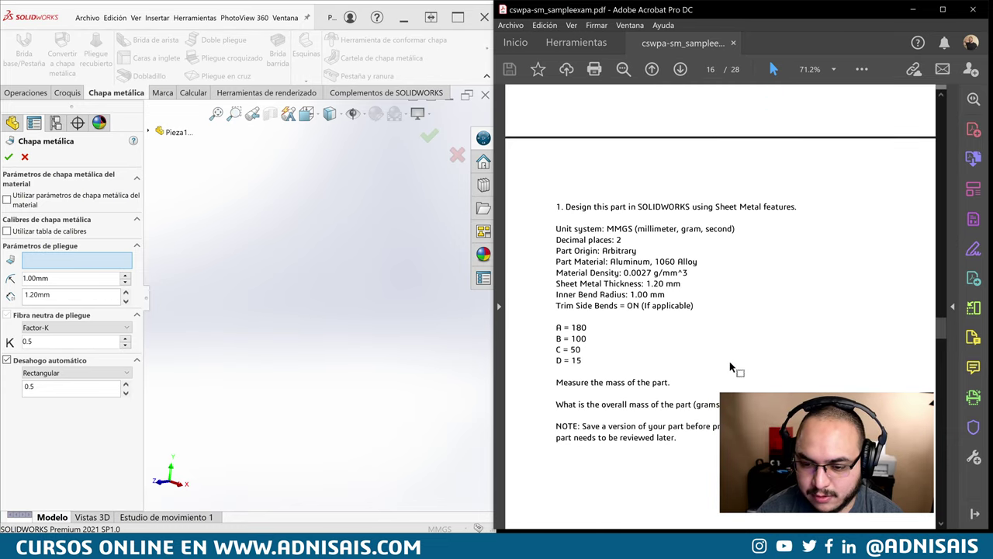
scroll(728, 357, up, 3)
scroll(730, 348, up, 2)
scroll(730, 349, up, 5)
scroll(731, 345, up, 4)
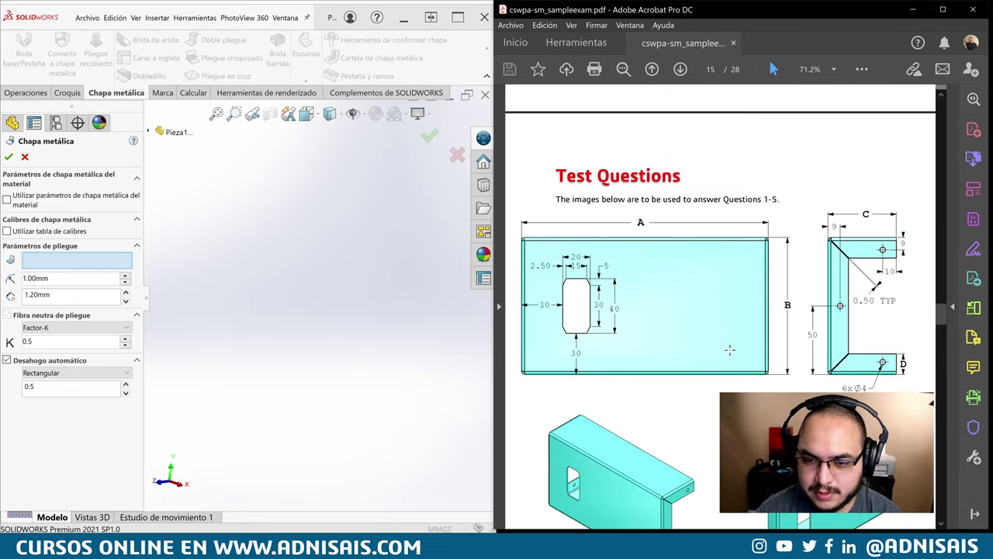
scroll(731, 349, down, 3)
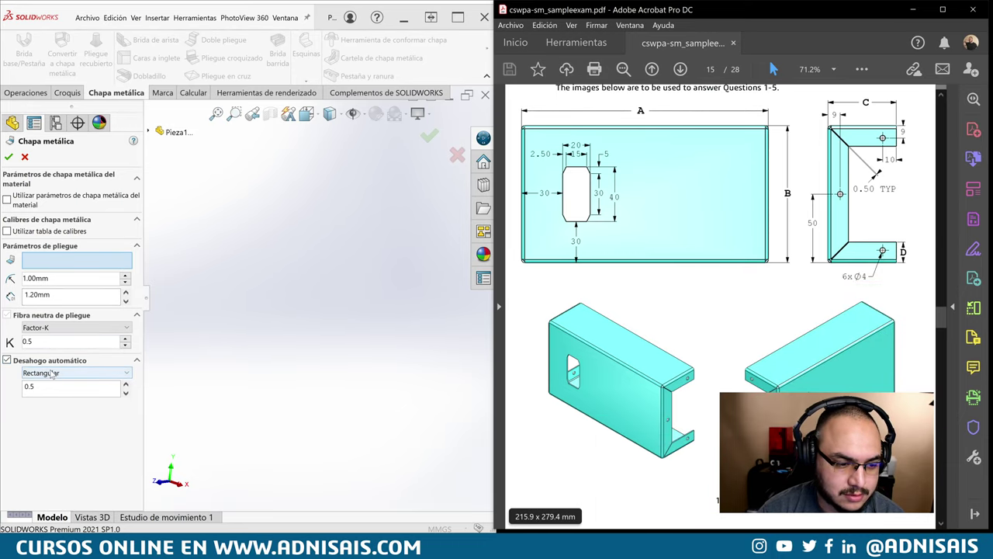
click(9, 156)
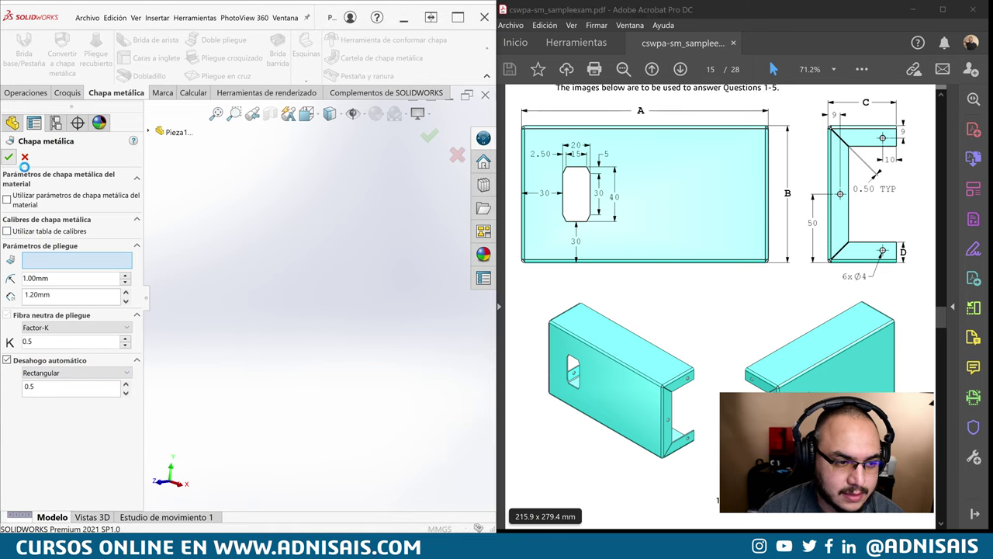
click(6, 291)
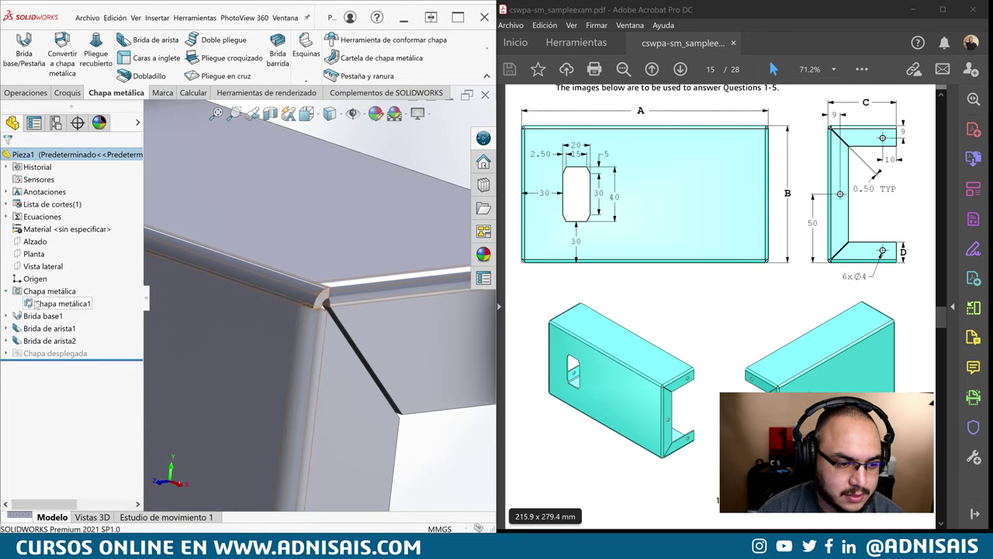
right_click(47, 303)
click(45, 279)
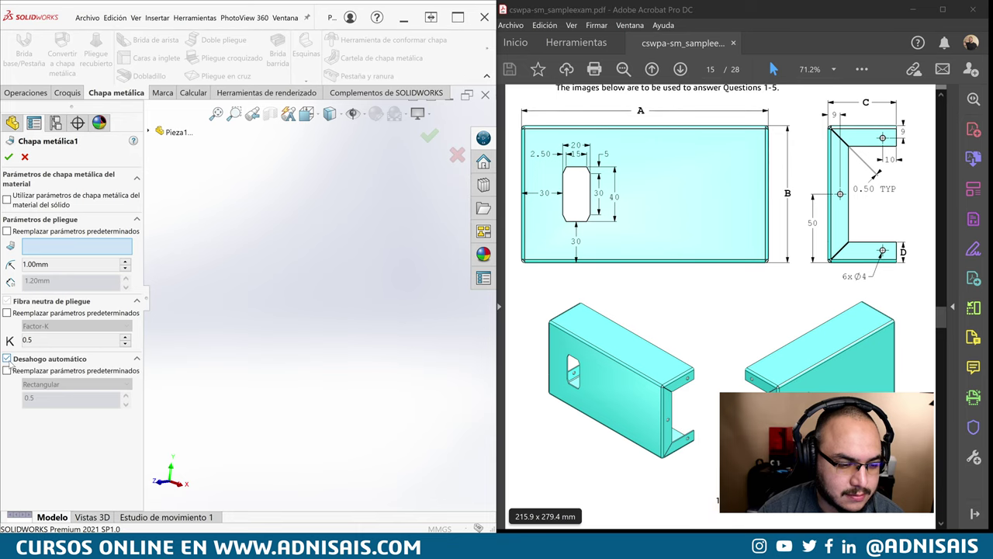
click(9, 157)
scroll(804, 321, down, 5)
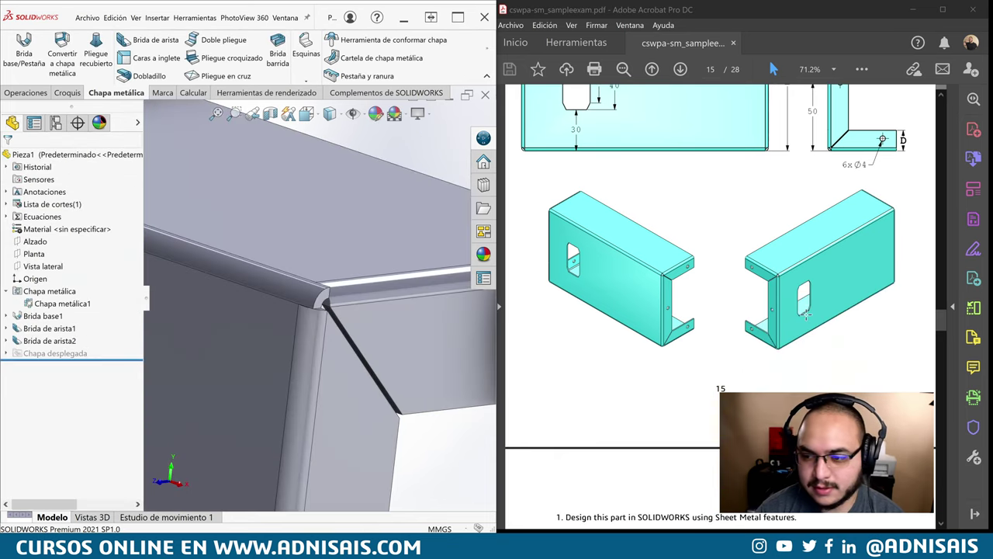
scroll(776, 330, down, 2)
scroll(761, 328, down, 3)
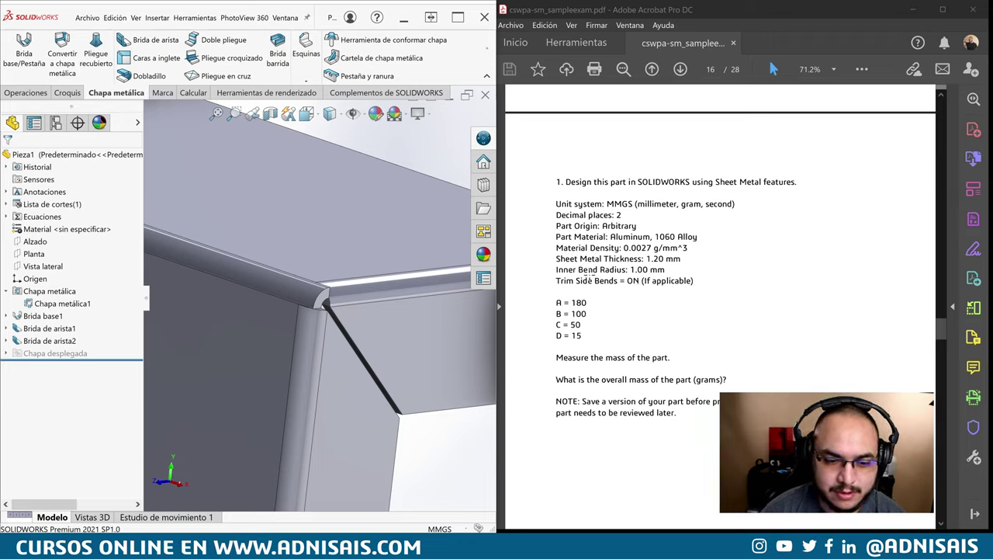
- Enable a custom relief type on Brida de arista2 and apply it
click(48, 329)
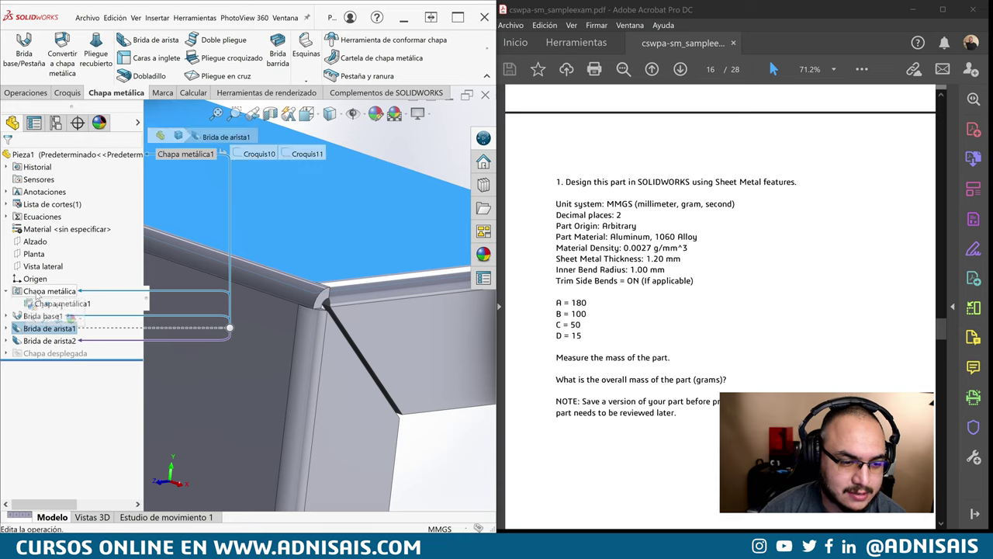
click(39, 340)
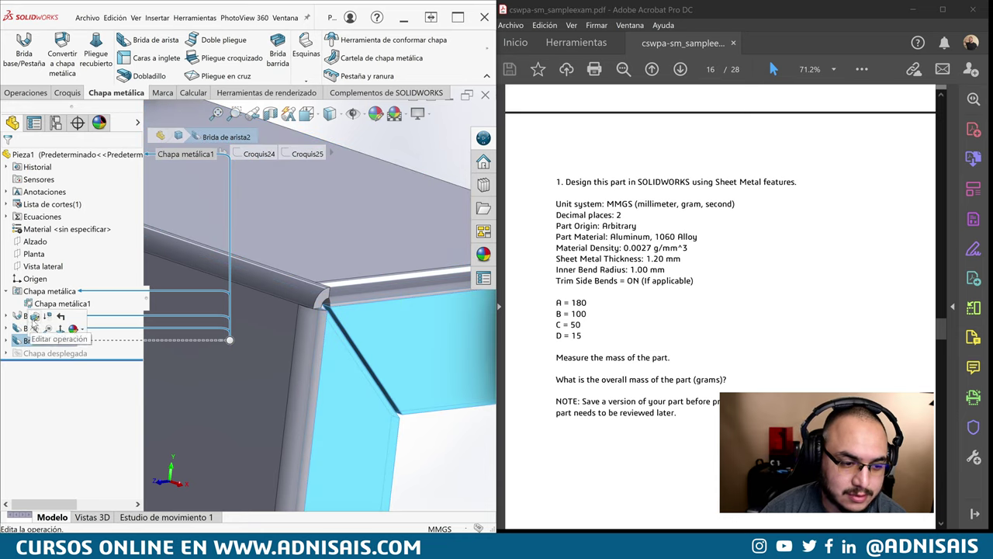
click(34, 318)
scroll(138, 249, down, 2)
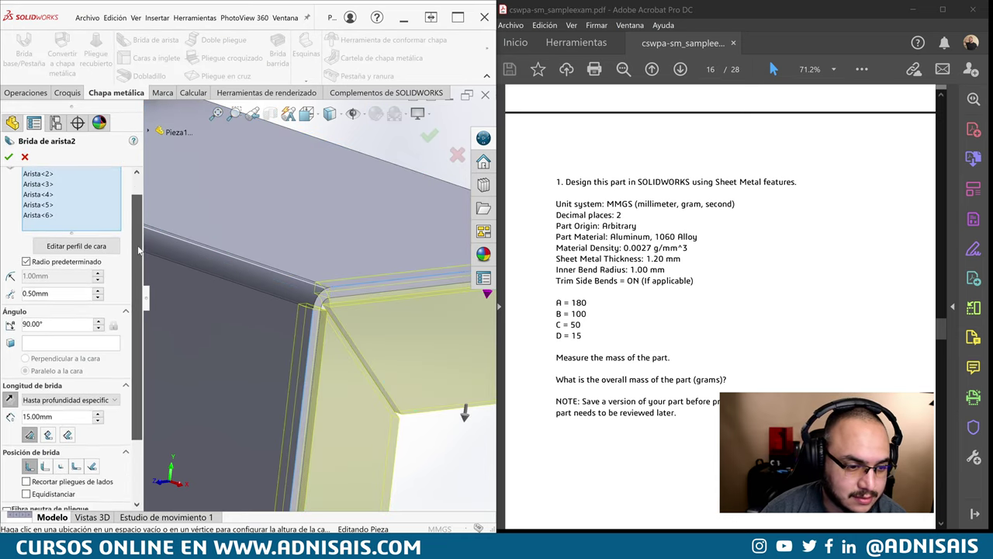
drag(138, 249, 142, 336)
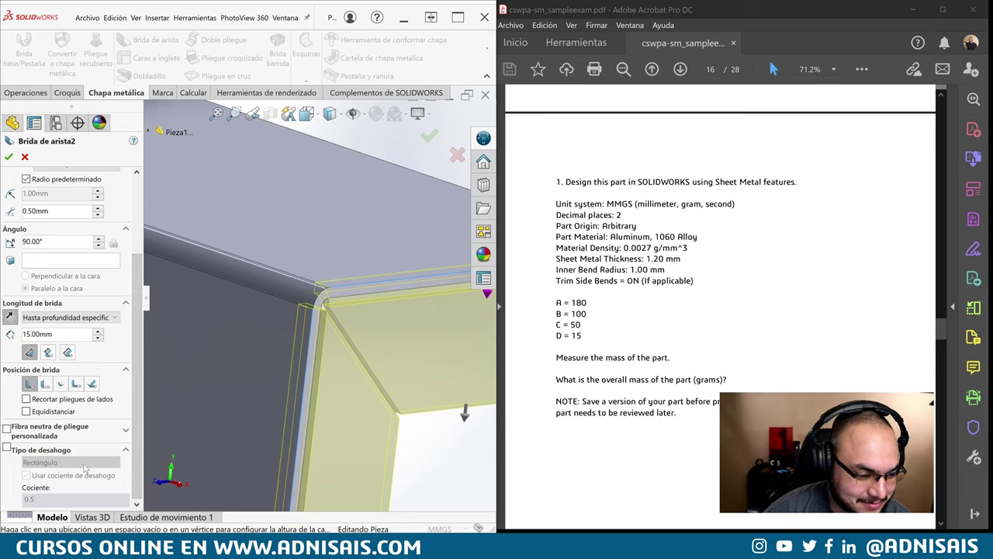
click(8, 448)
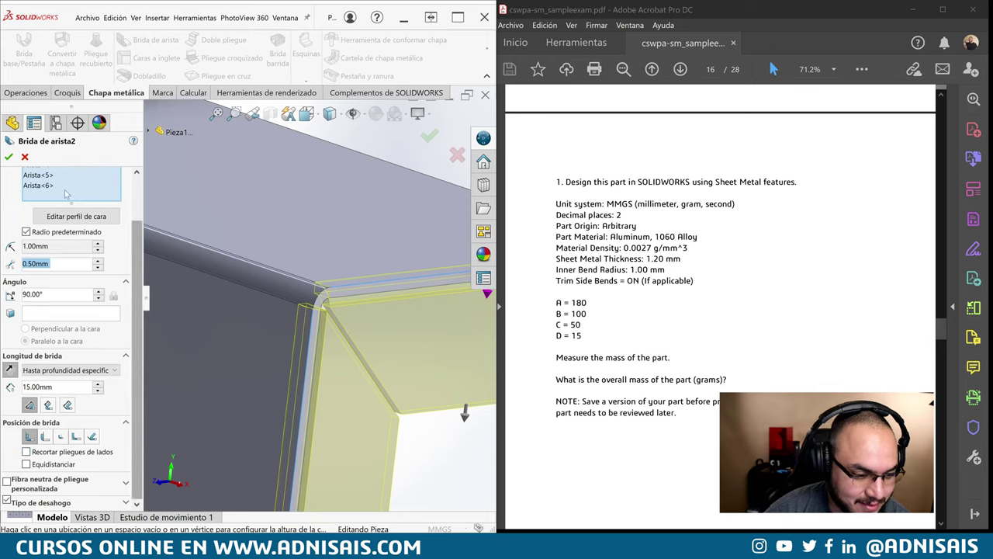
click(9, 157)
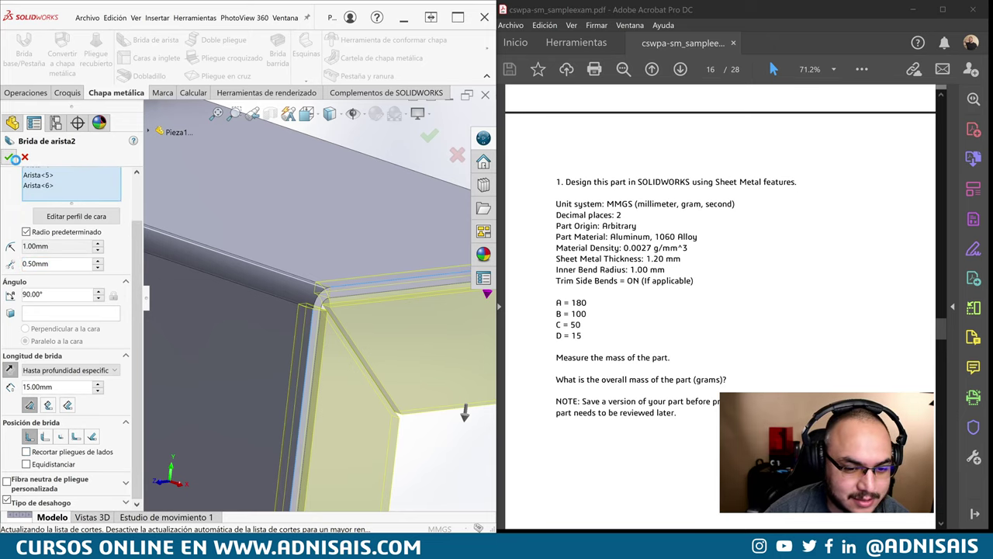
- Turn on Recortar pliegues de lados for Brida de arista2, keeping the default bend radius
click(49, 340)
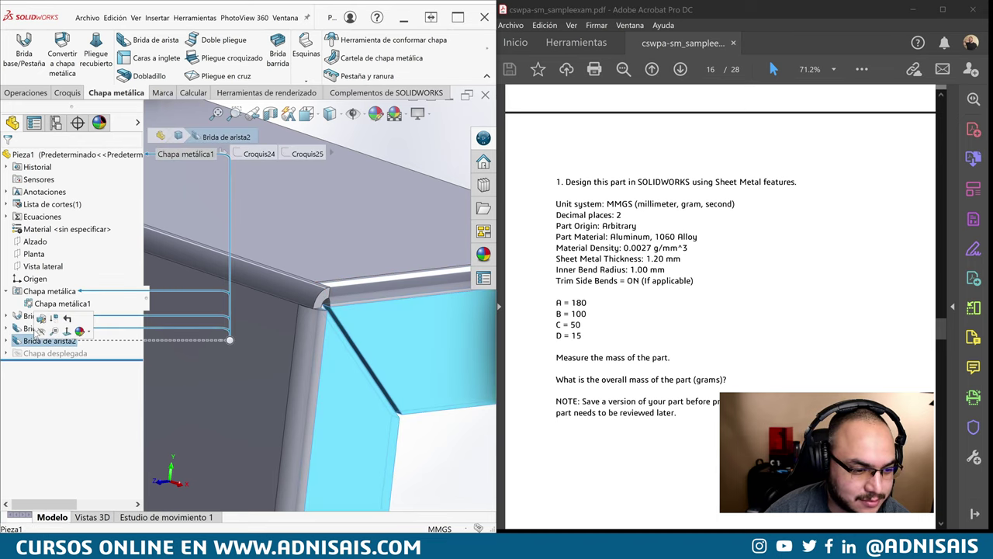
click(171, 300)
scroll(74, 277, down, 3)
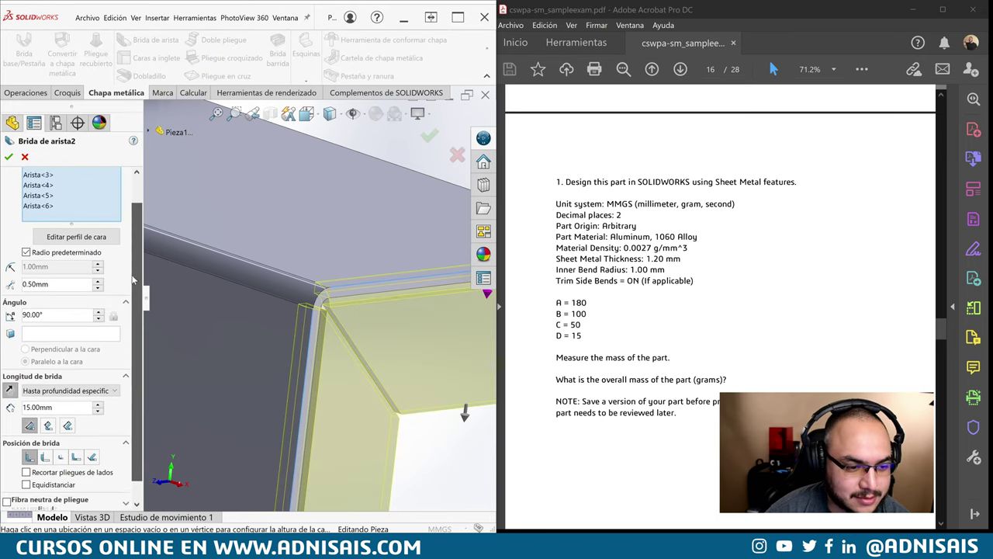
click(49, 233)
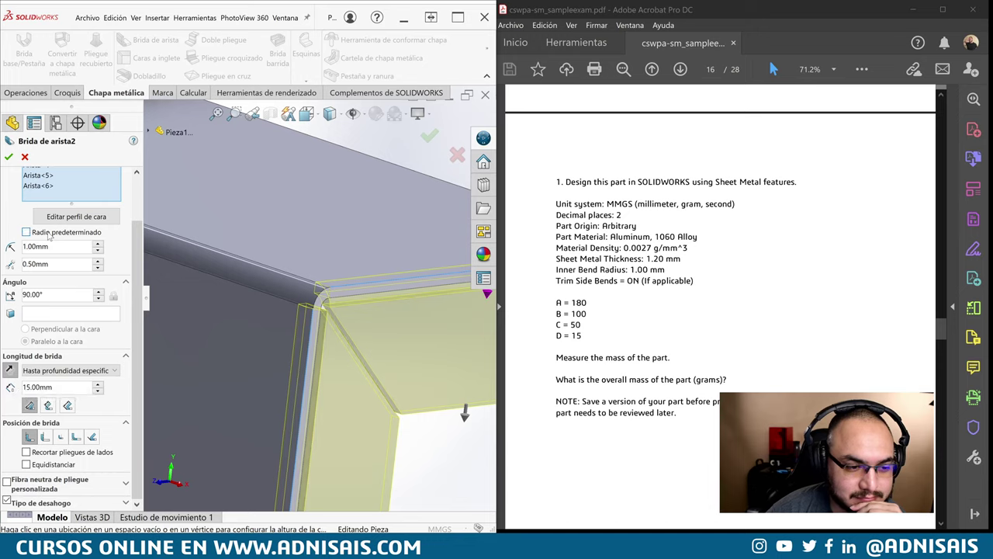
click(49, 233)
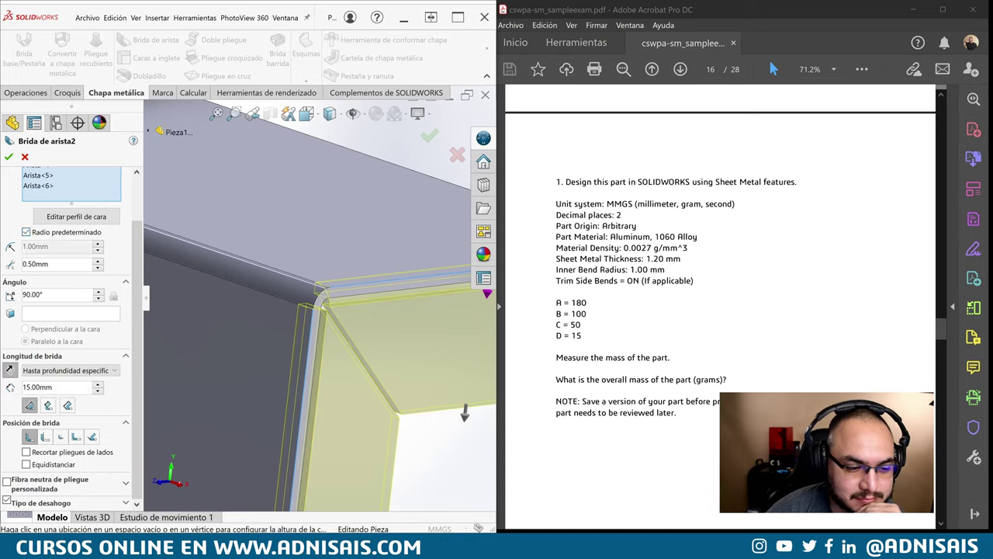
click(63, 457)
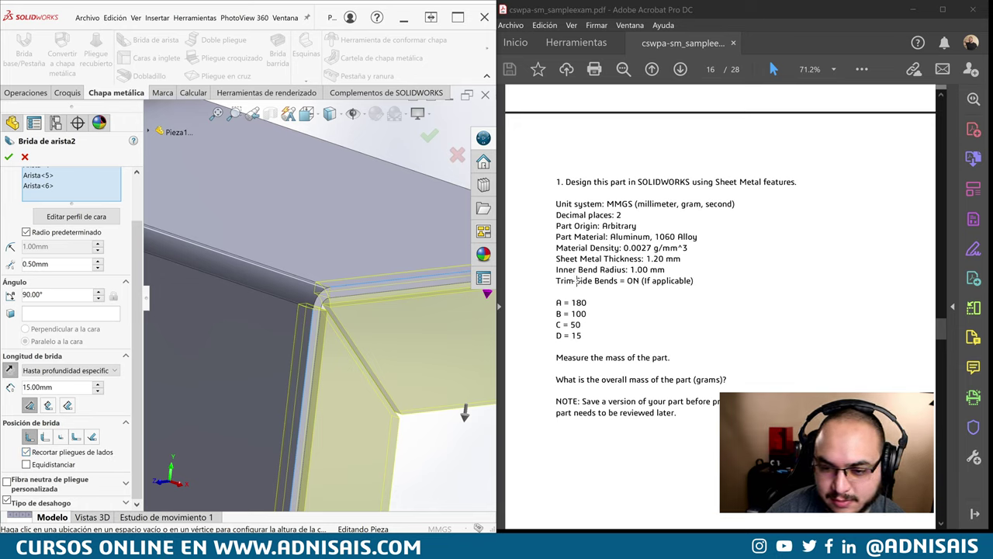
click(8, 156)
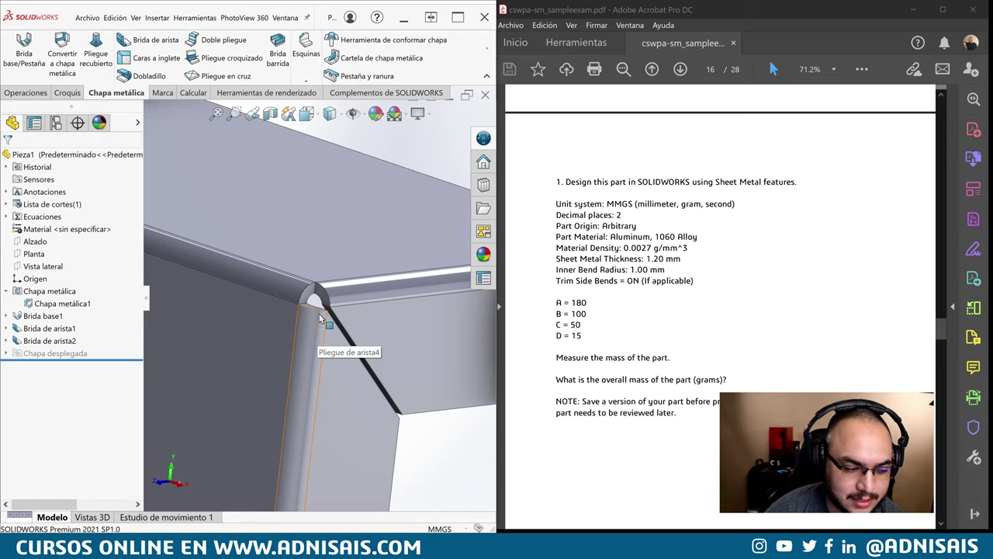
- Switch to the front view and open sketch Croquis30 on the base flange's flat face
scroll(316, 313, up, 3)
scroll(316, 312, up, 2)
scroll(333, 295, up, 2)
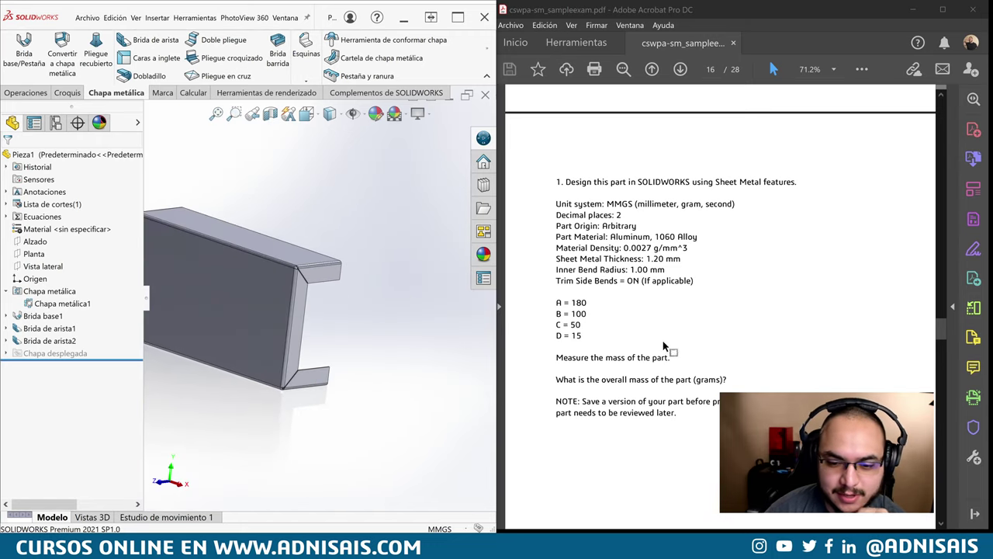
scroll(638, 357, down, 1)
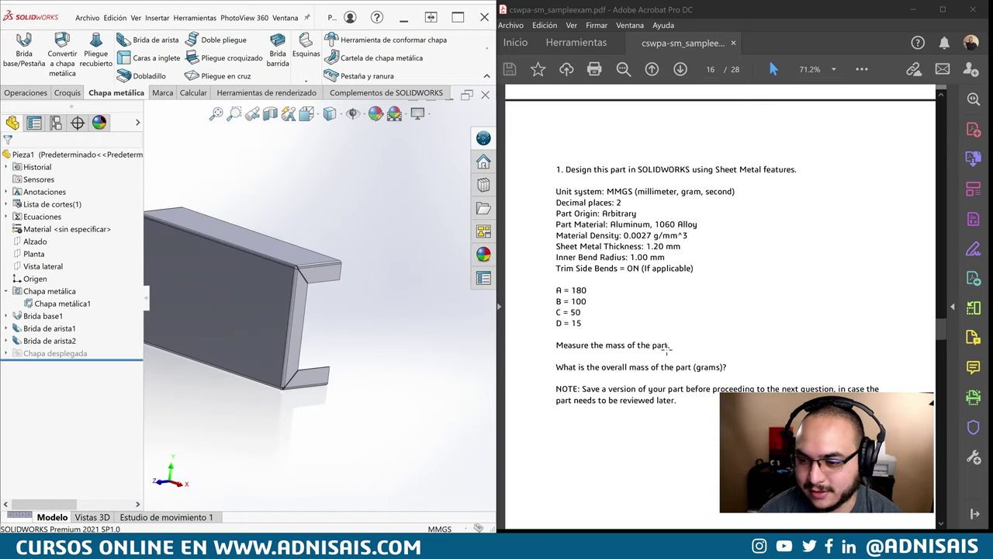
scroll(652, 351, up, 3)
scroll(665, 343, up, 5)
scroll(667, 345, up, 1)
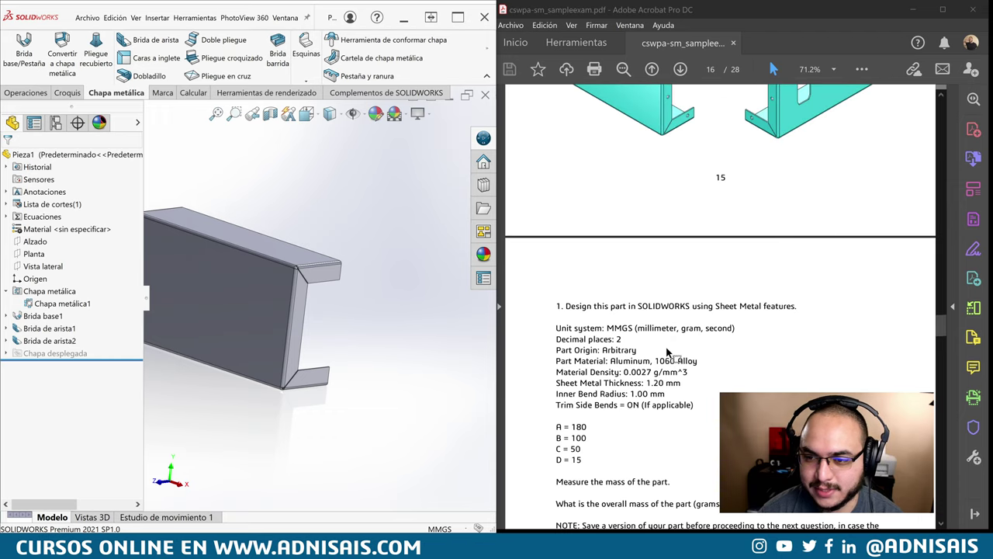
scroll(671, 341, up, 2)
scroll(679, 329, up, 3)
scroll(679, 328, up, 4)
scroll(679, 328, up, 1)
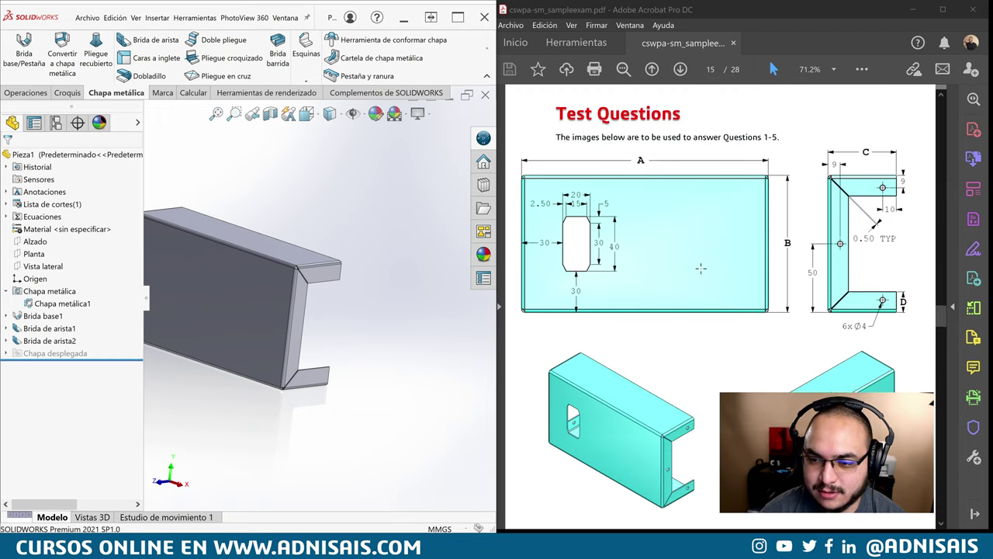
scroll(679, 328, up, 1)
key(ctrl+1)
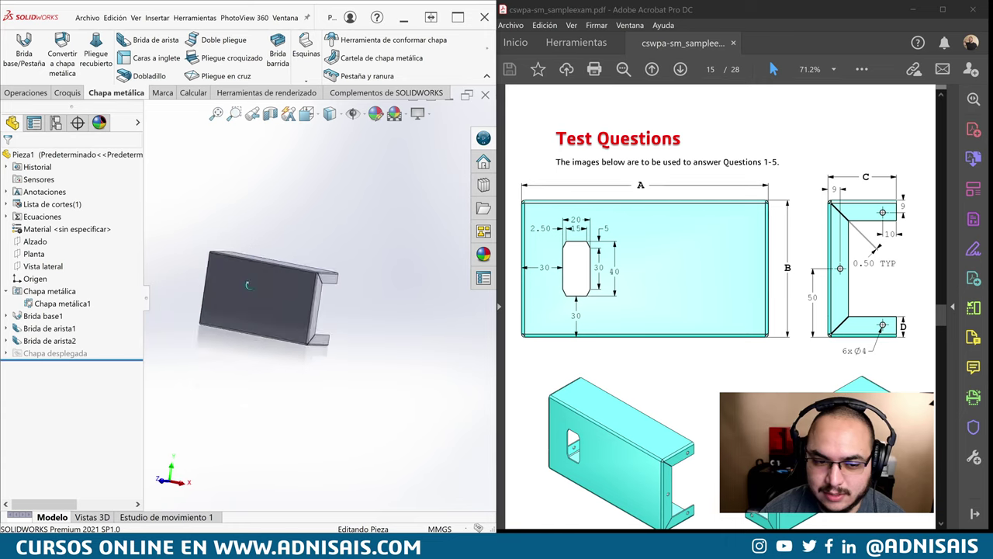
click(240, 277)
click(243, 270)
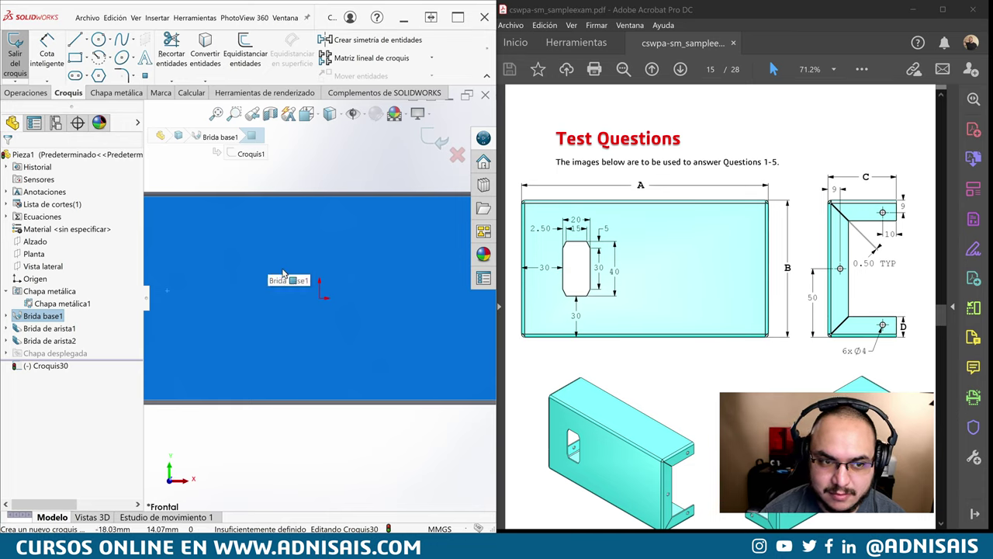
key(ctrl+Right)
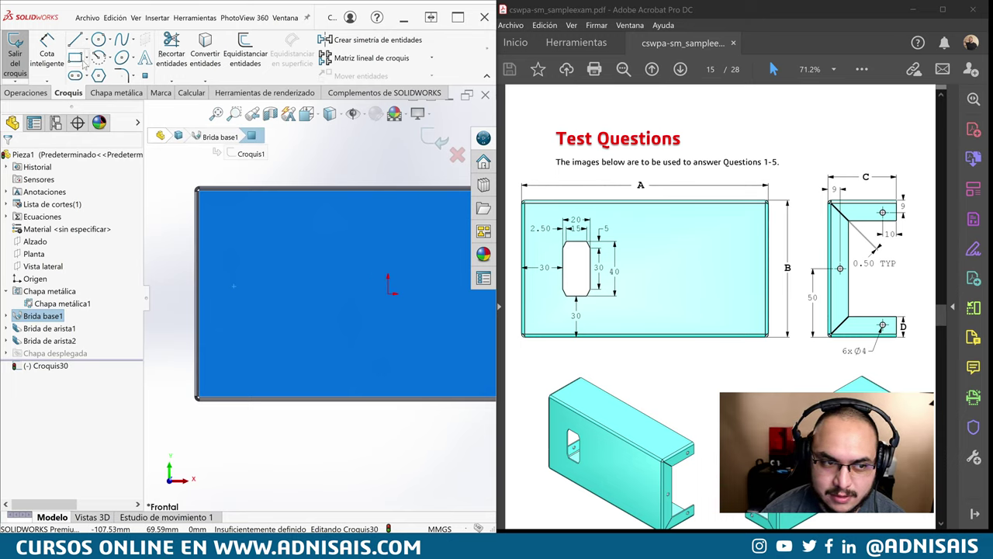
- Draw a center rectangle for the slot and a diagonal line across its top-left corner
click(83, 64)
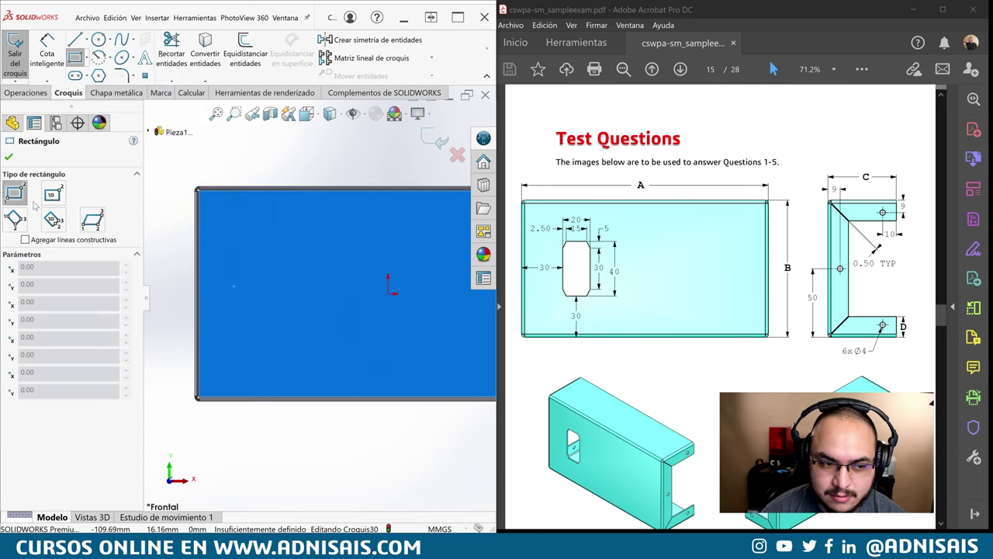
click(257, 282)
click(280, 220)
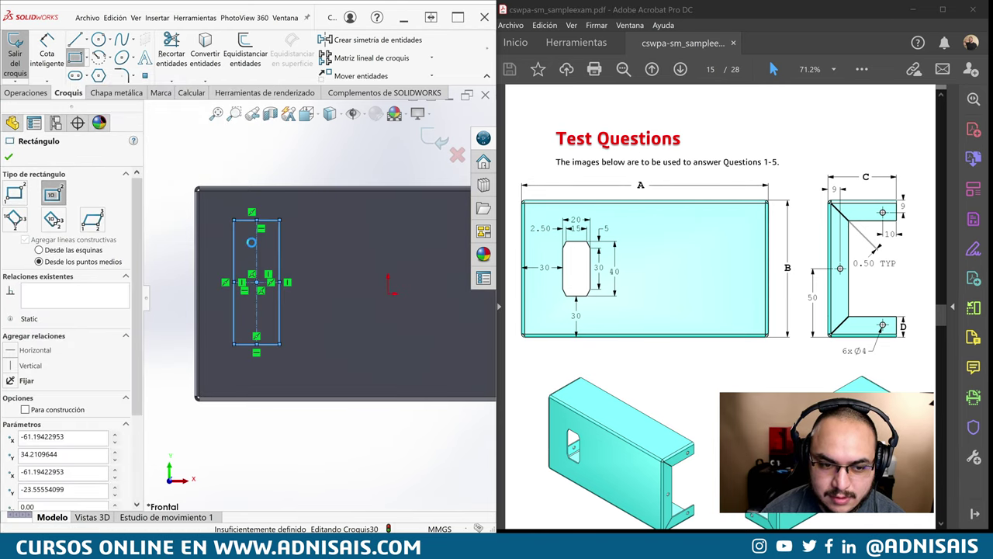
key(l)
scroll(252, 233, down, 2)
drag(244, 223, 228, 248)
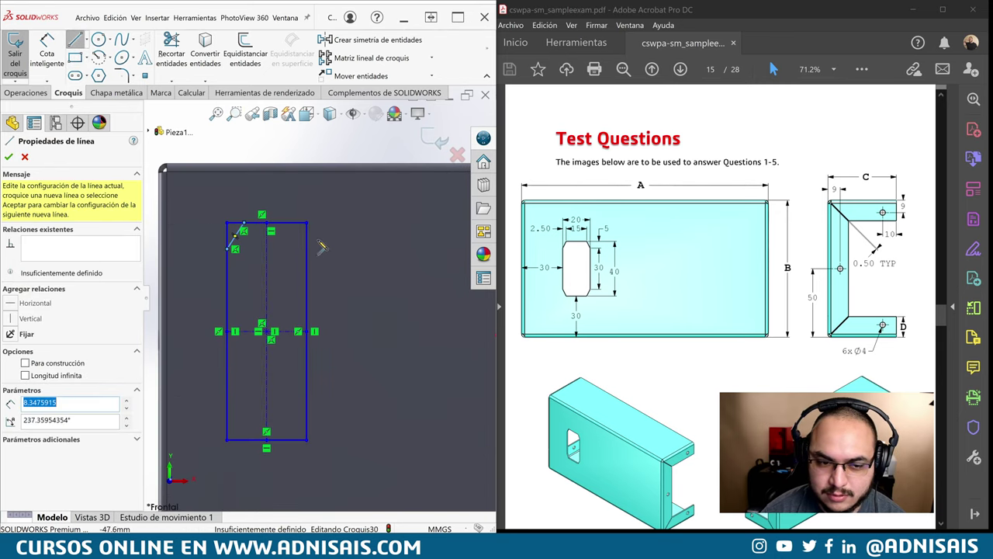
key(Escape)
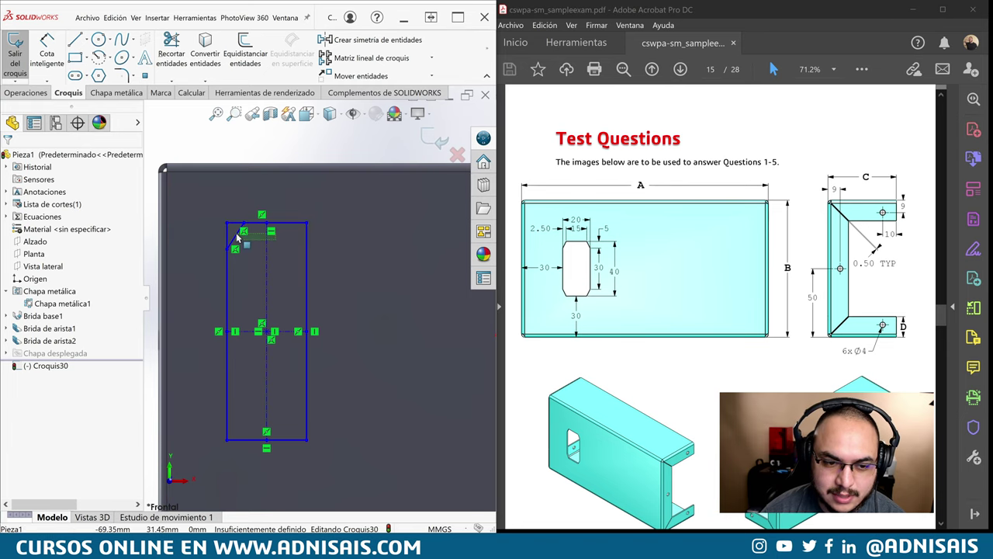
- Mirror the diagonal corner line about the centerline to all four corners
click(267, 241)
ctrl+click(235, 235)
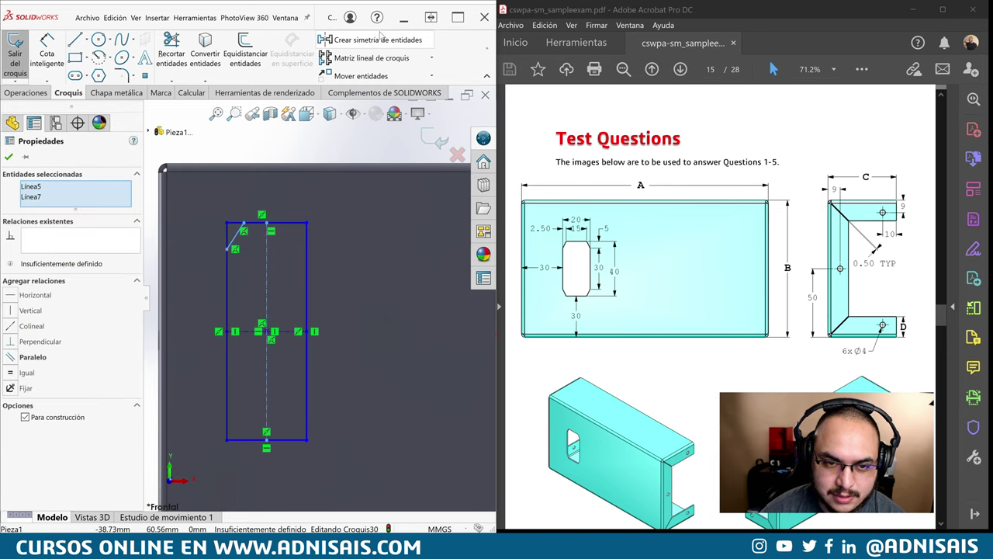
click(365, 40)
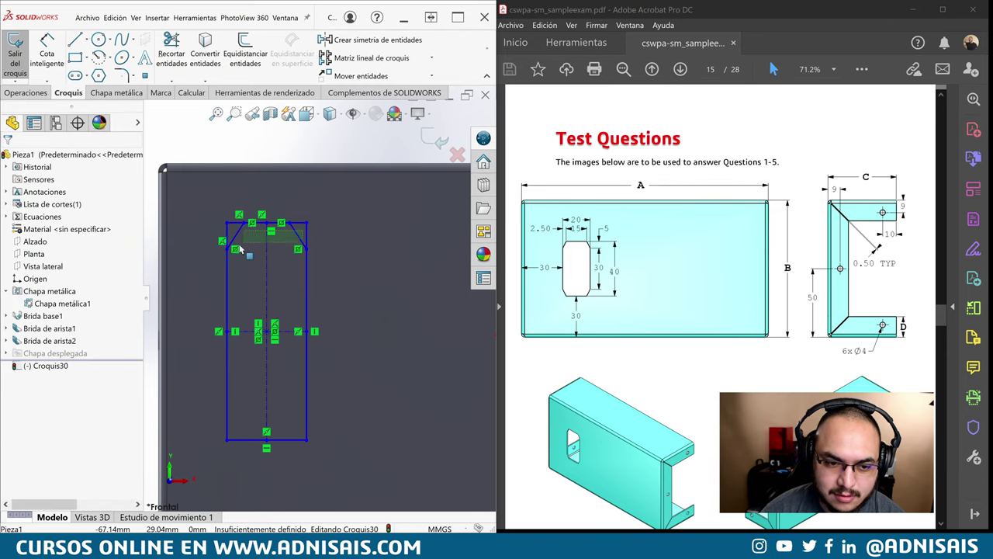
drag(240, 248, 237, 343)
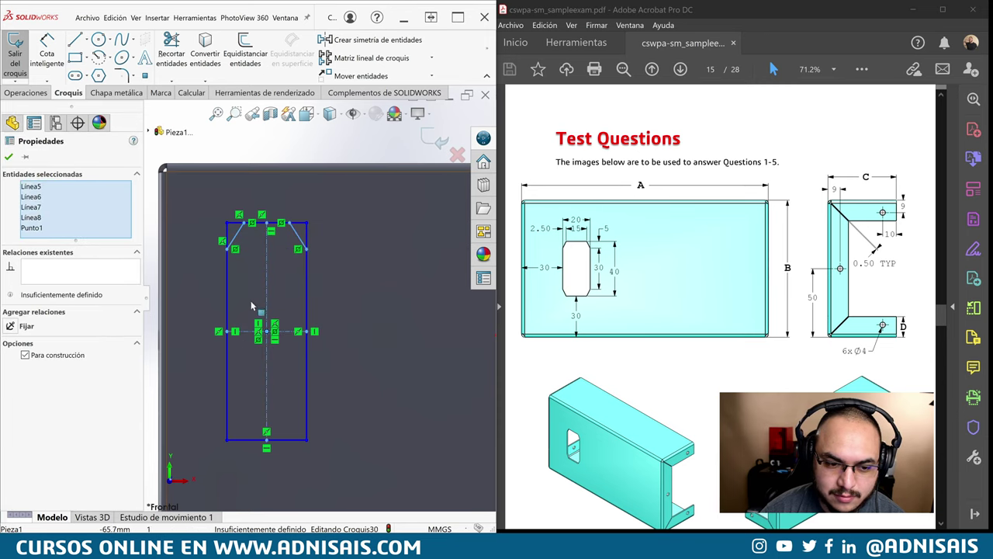
ctrl+click(266, 307)
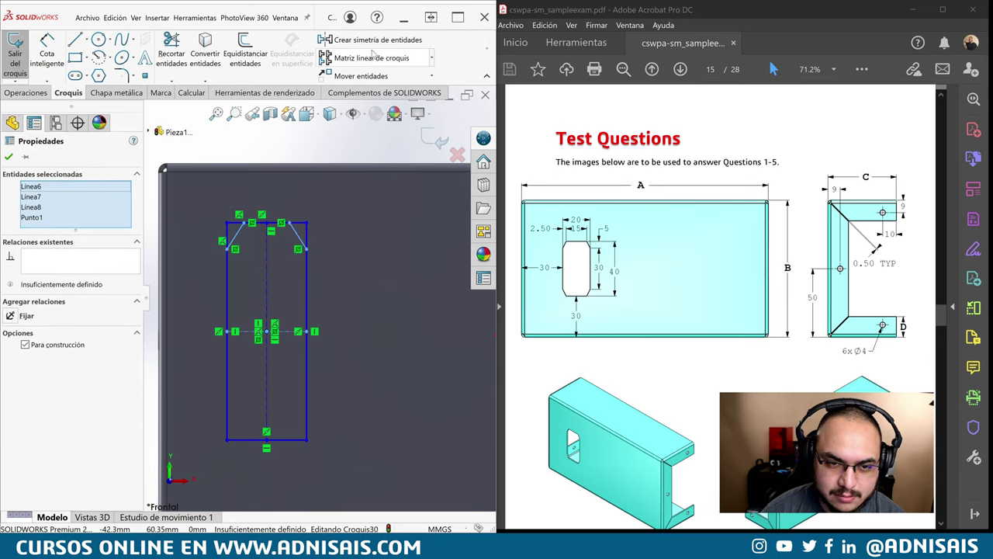
click(371, 40)
- Trim the leftover corner stubs so only the chamfered slot outline remains
right_drag(399, 224, 257, 179)
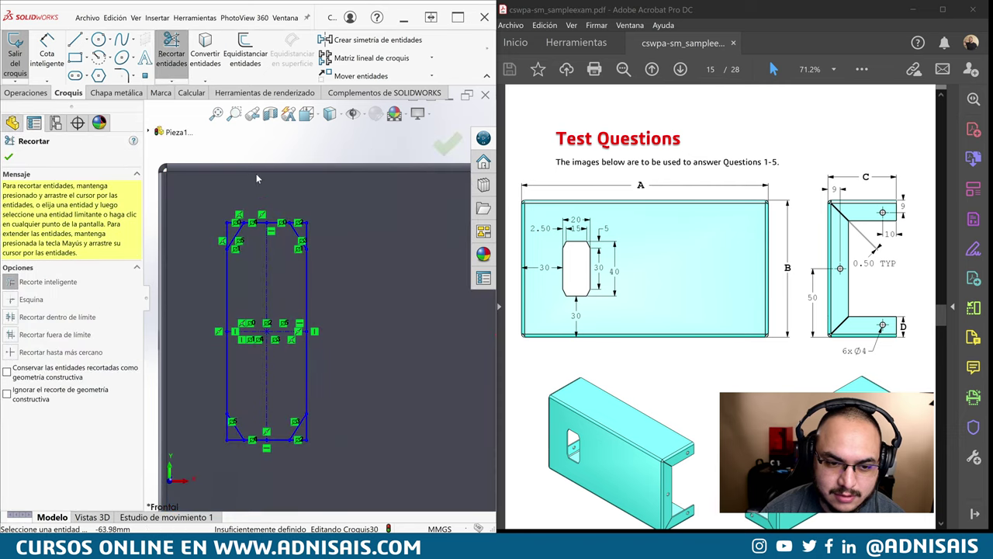
drag(239, 224, 270, 197)
drag(297, 223, 342, 368)
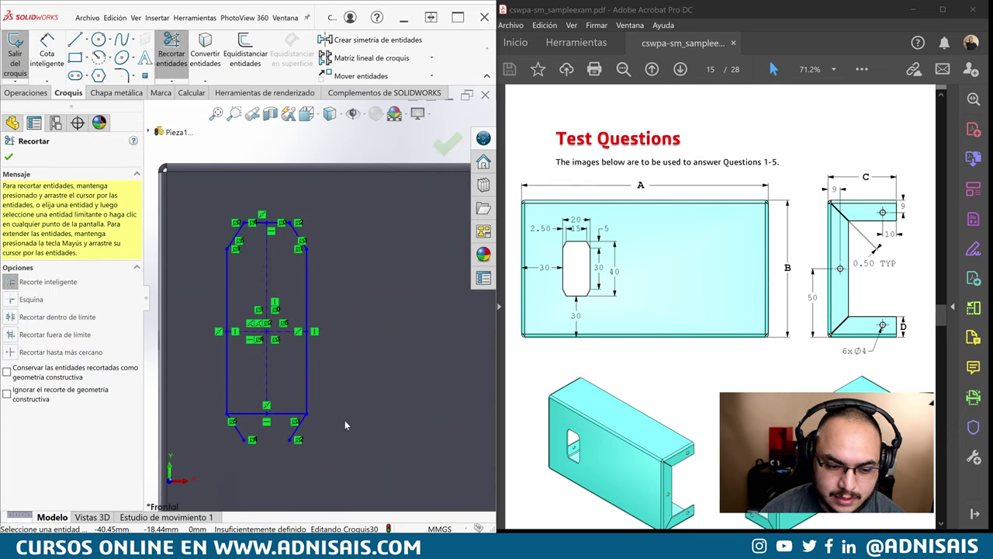
key(Escape)
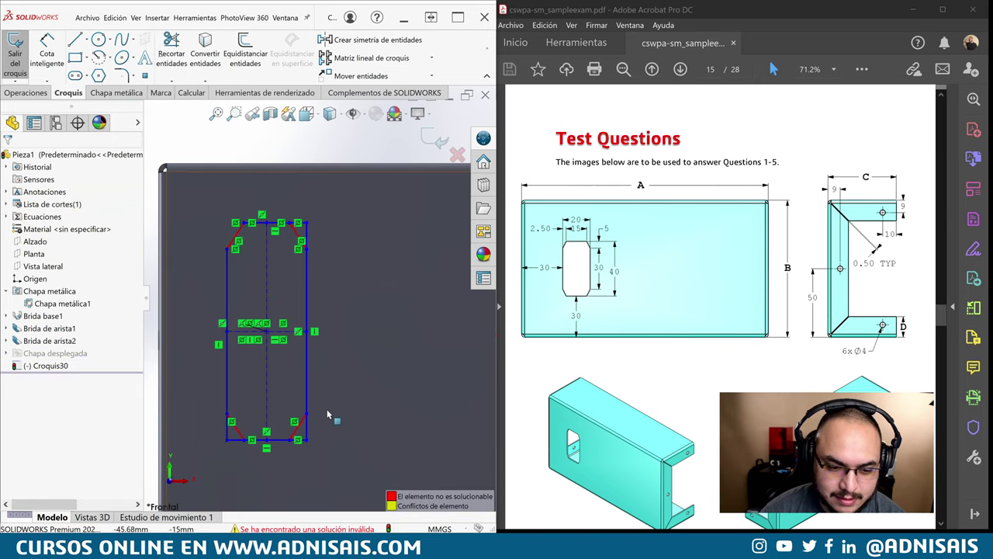
click(376, 381)
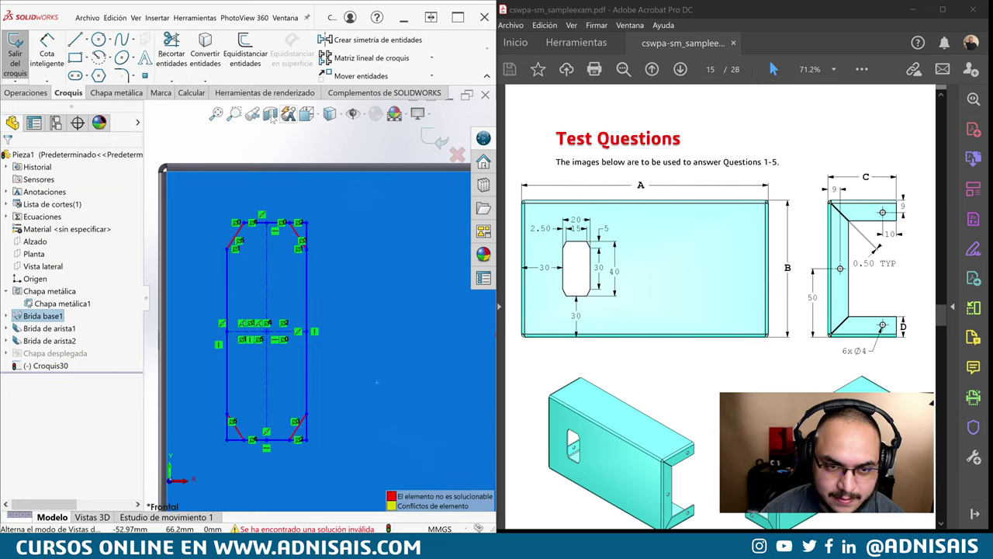
click(203, 156)
click(171, 46)
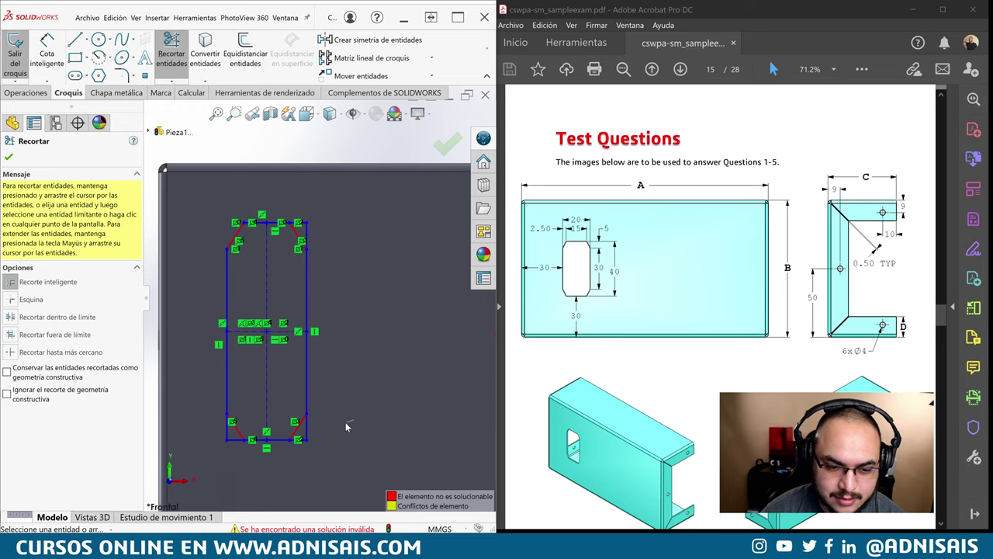
drag(303, 440, 306, 466)
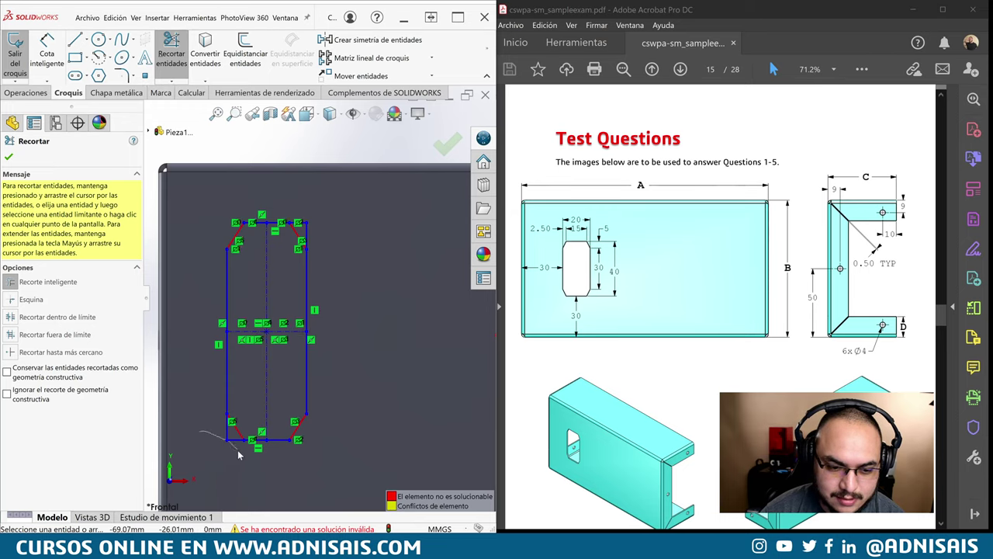
drag(239, 456, 227, 437)
drag(326, 207, 299, 232)
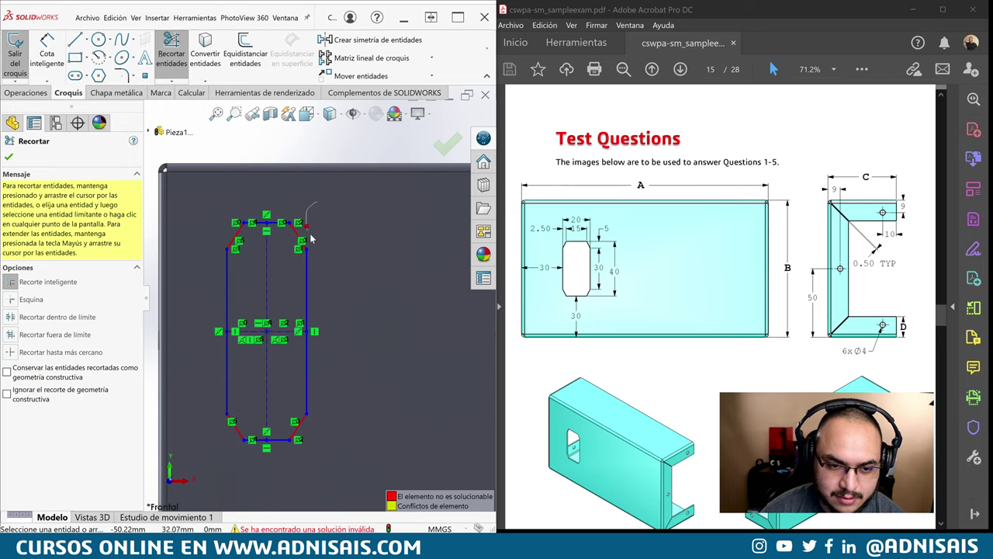
click(9, 158)
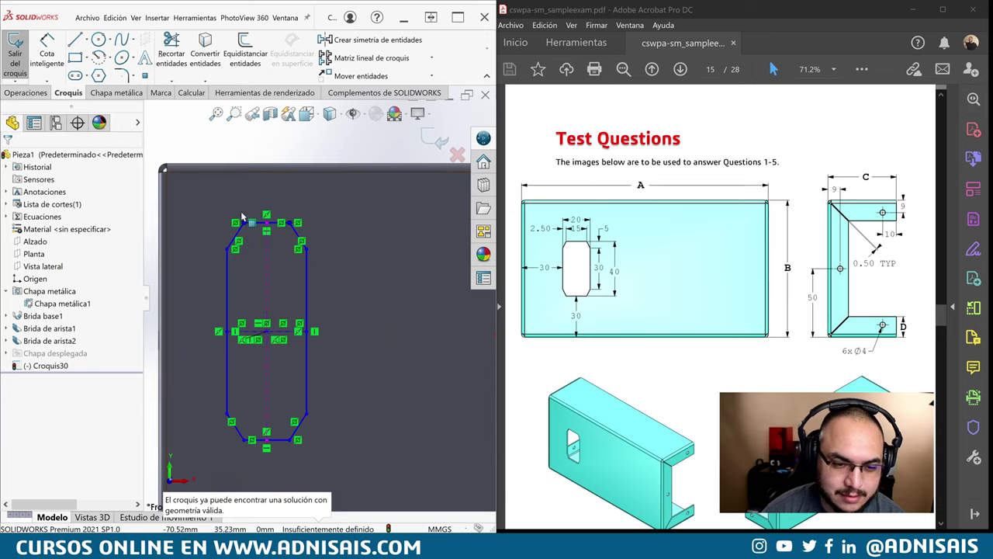
- Dimension the slot's overall height to 40 and its straight sides to 30
key(f)
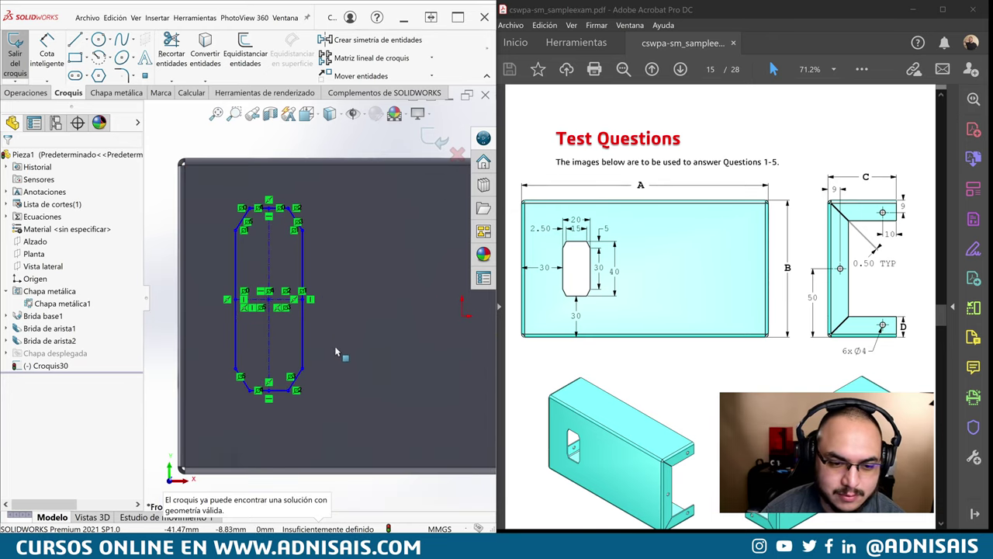
key(d)
click(269, 241)
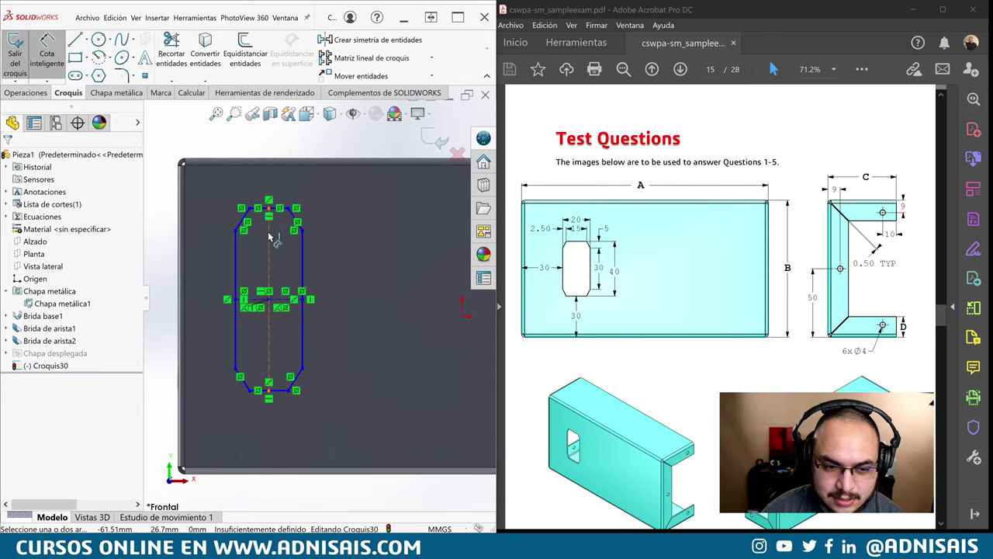
click(346, 259)
key(Return)
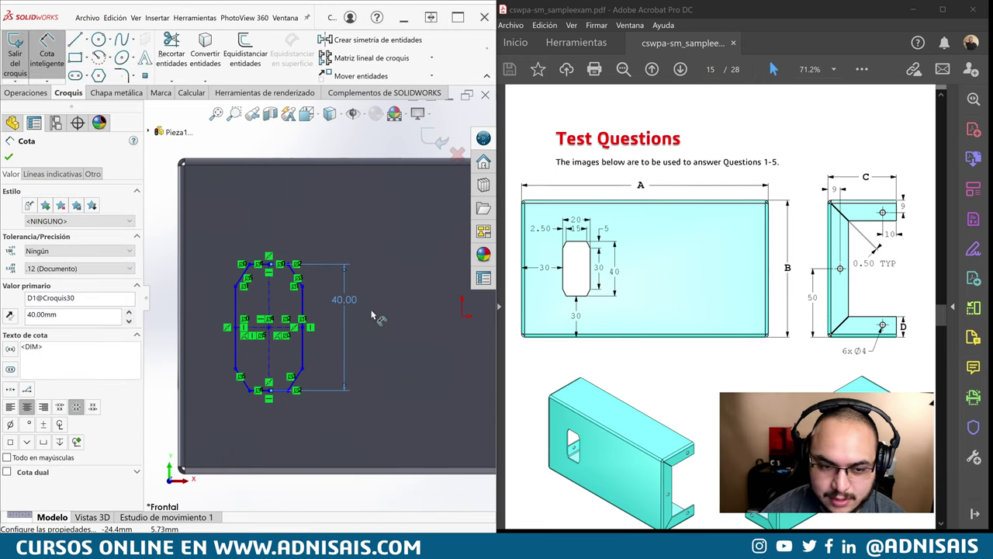
click(303, 326)
click(362, 365)
text(30)
key(Return)
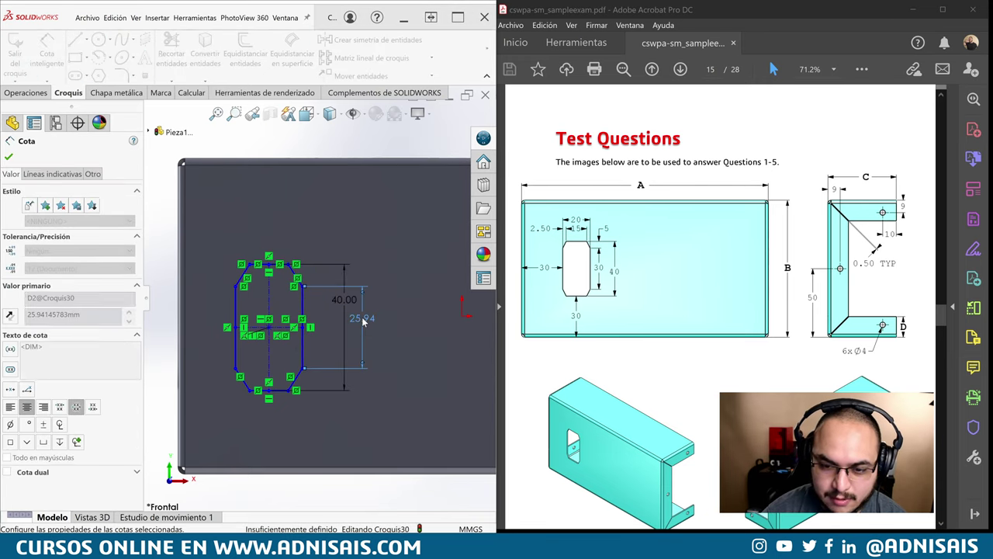
- Set the slot width to 20, flat ends to 15, and 30 from the left edge
click(260, 265)
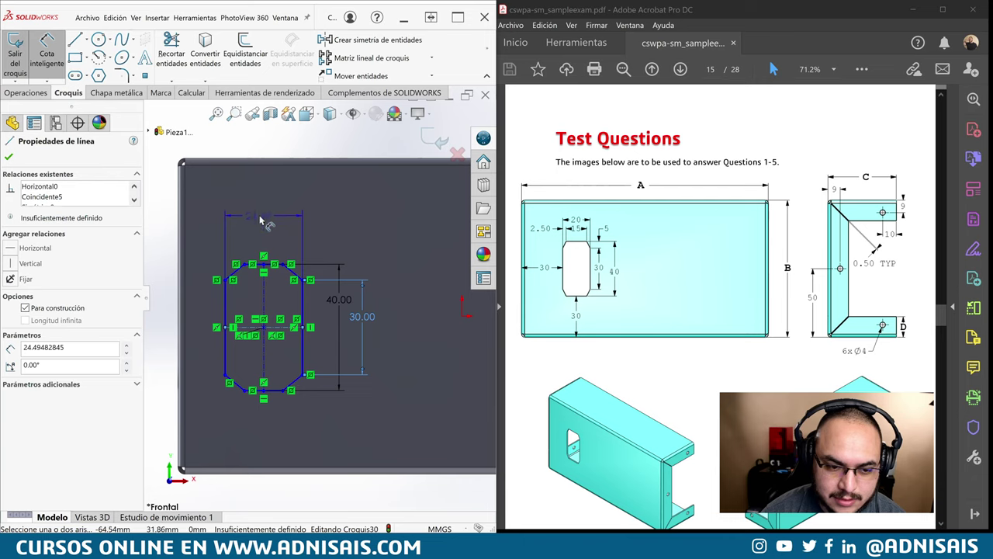
click(260, 217)
text(20)
key(Return)
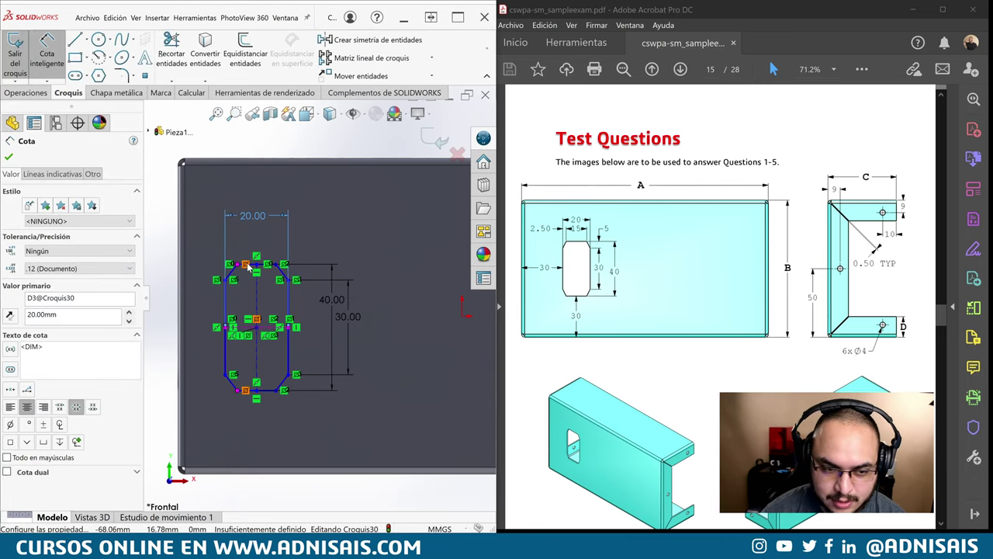
click(256, 266)
click(256, 234)
text(15)
key(Return)
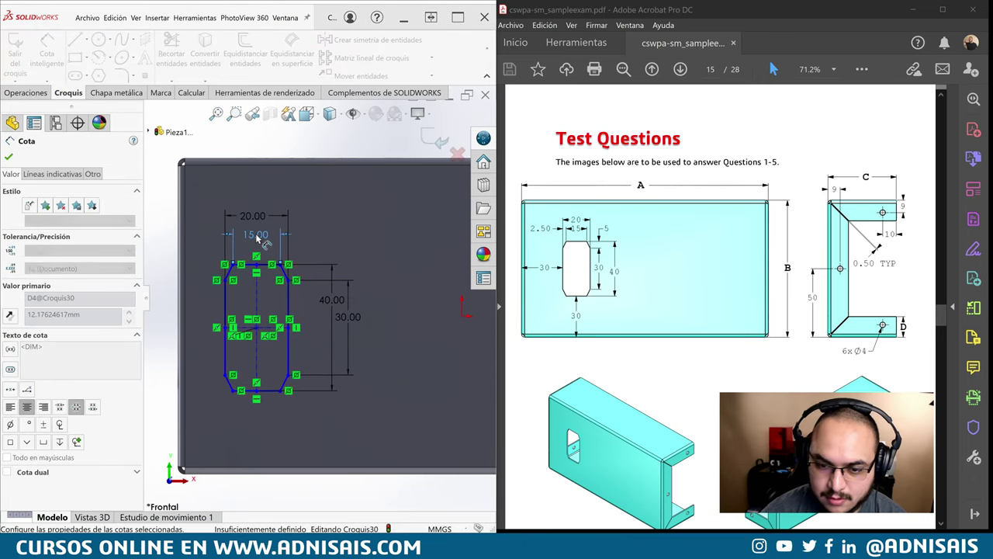
click(224, 304)
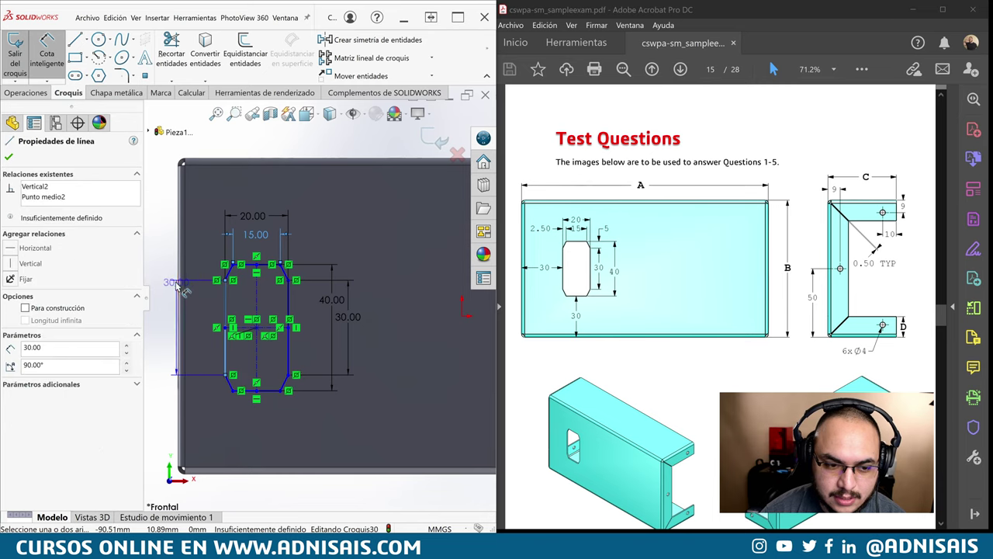
click(200, 249)
text(30)
key(Return)
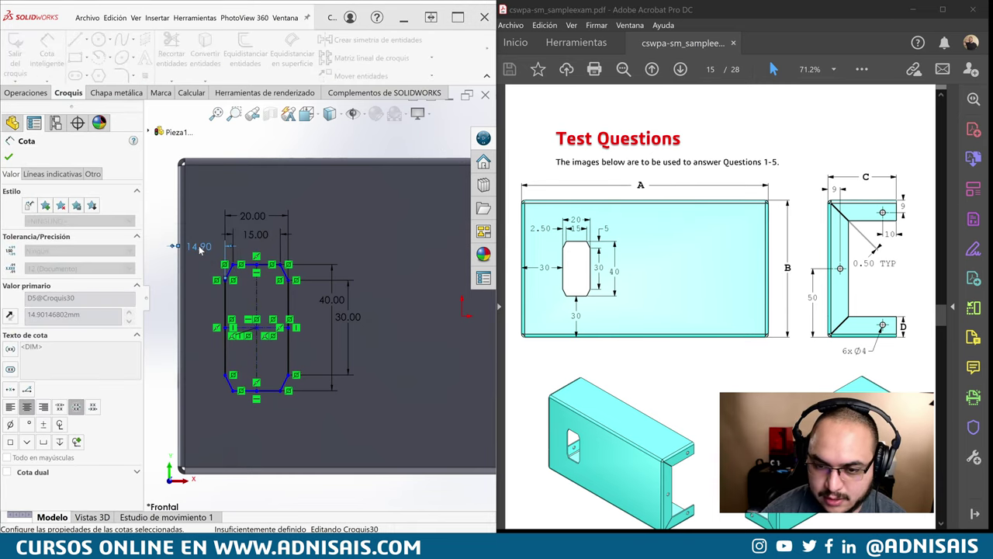
- Place the slot 30 mm from the bottom edge, fully defining Croquis30
click(277, 271)
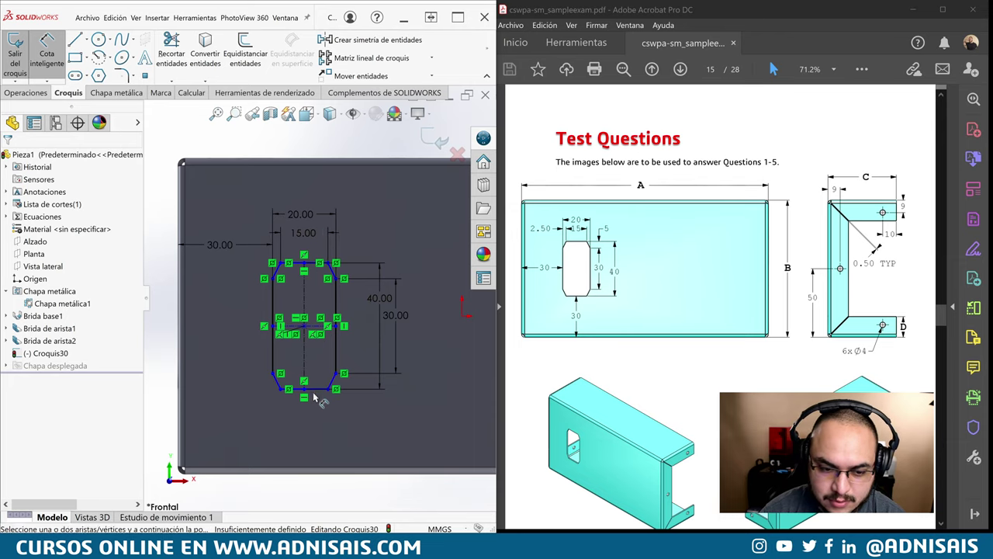
click(316, 395)
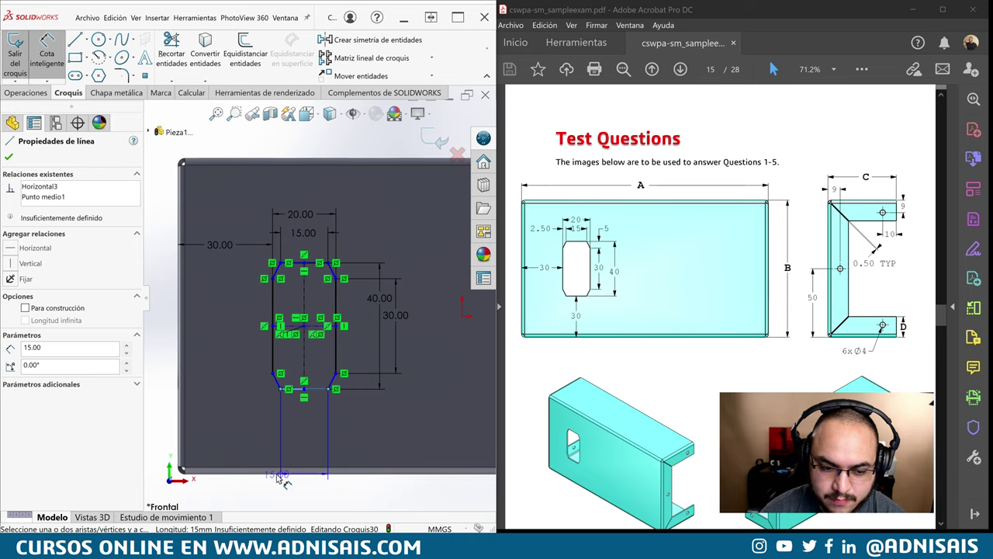
click(281, 471)
click(292, 427)
text(30)
key(Return)
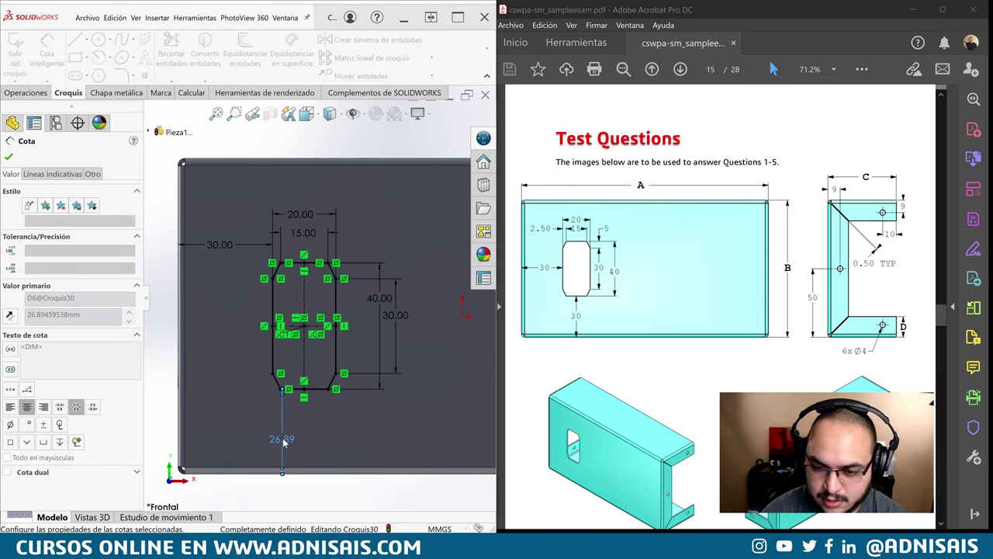
scroll(419, 348, up, 2)
scroll(333, 419, down, 1)
key(Escape)
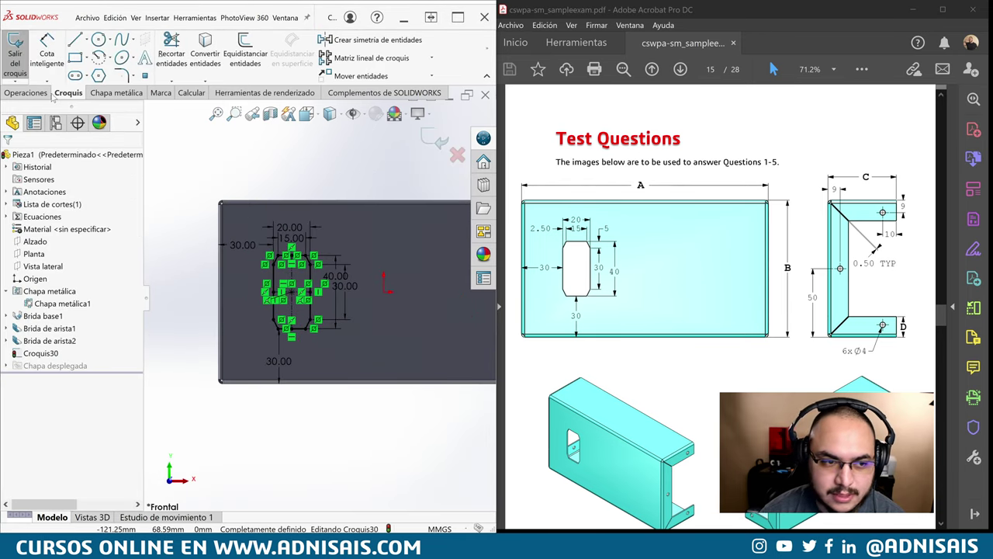
click(31, 92)
- Cut the slot with depth linked to sheet thickness, then orbit to inspect Cortar-Extruir1
click(200, 54)
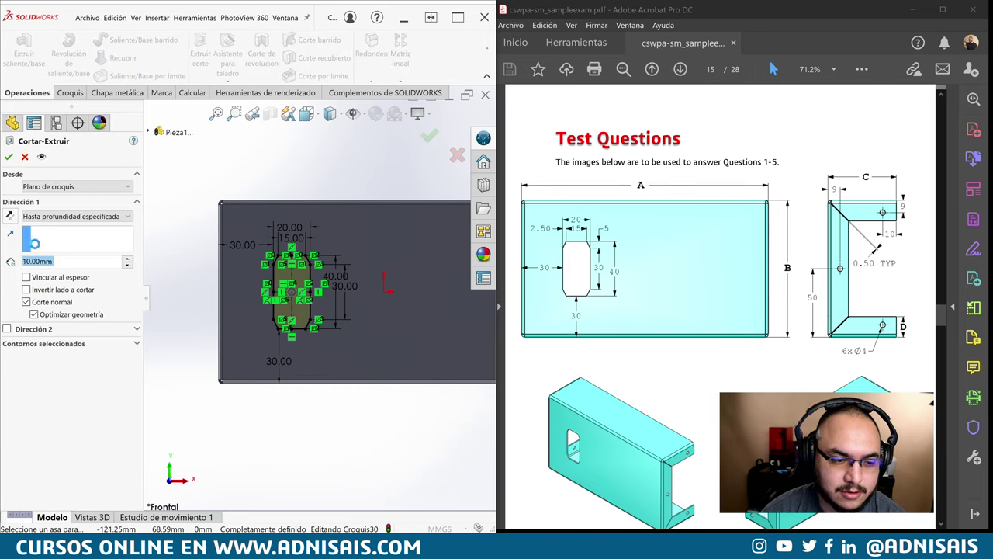
click(47, 279)
click(8, 156)
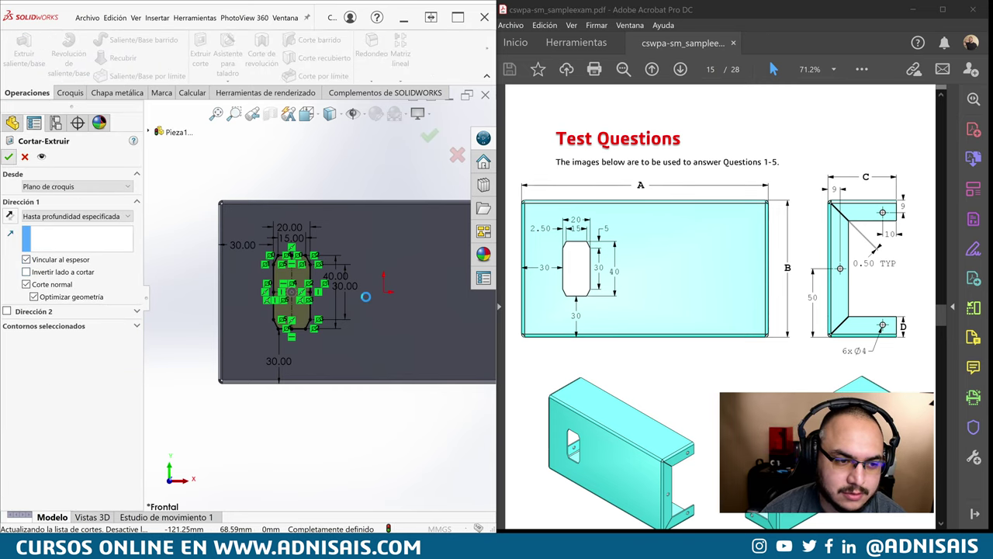
mouse_move(306, 256)
middle_down()
mouse_move(327, 276)
mouse_move(321, 221)
middle_up()
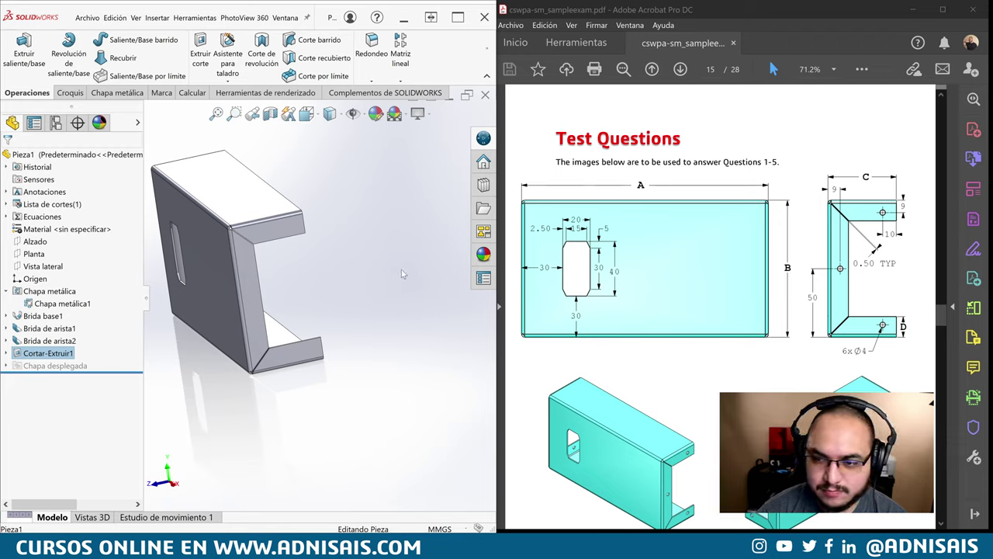
mouse_move(283, 236)
middle_down()
mouse_move(281, 175)
mouse_move(186, 266)
middle_up()
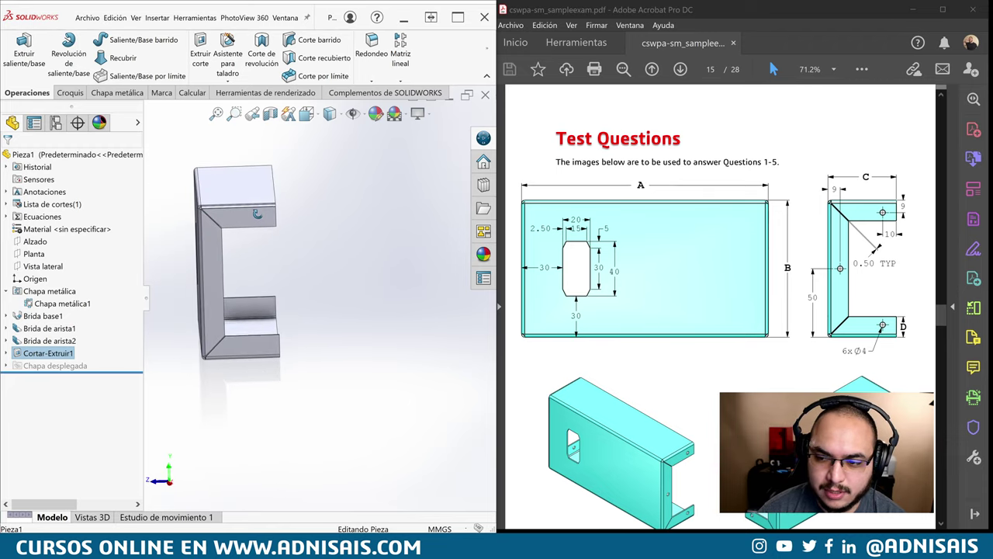
- Define a plain Hole Wizard hole to the Ansi Metric standard with a 4 mm custom diameter
click(349, 269)
click(227, 50)
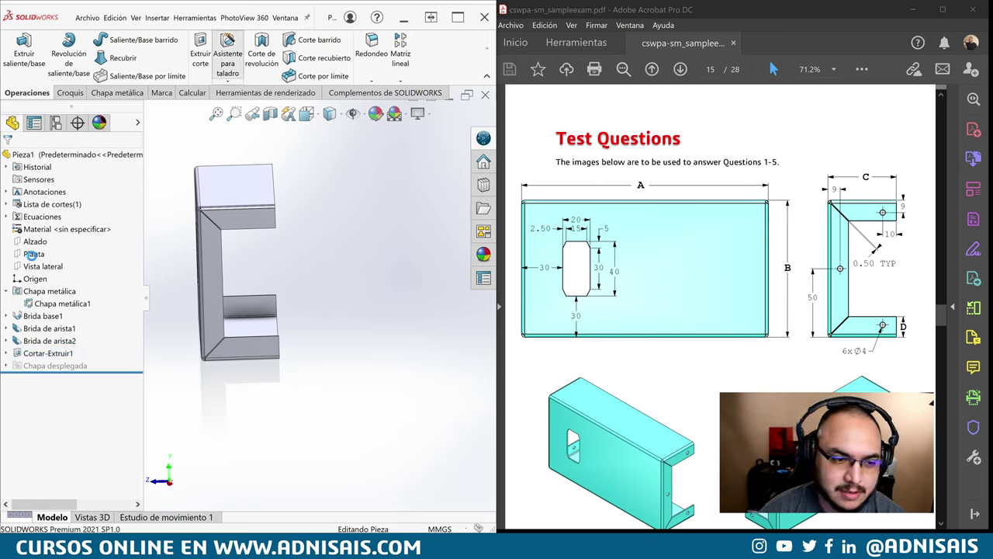
click(80, 250)
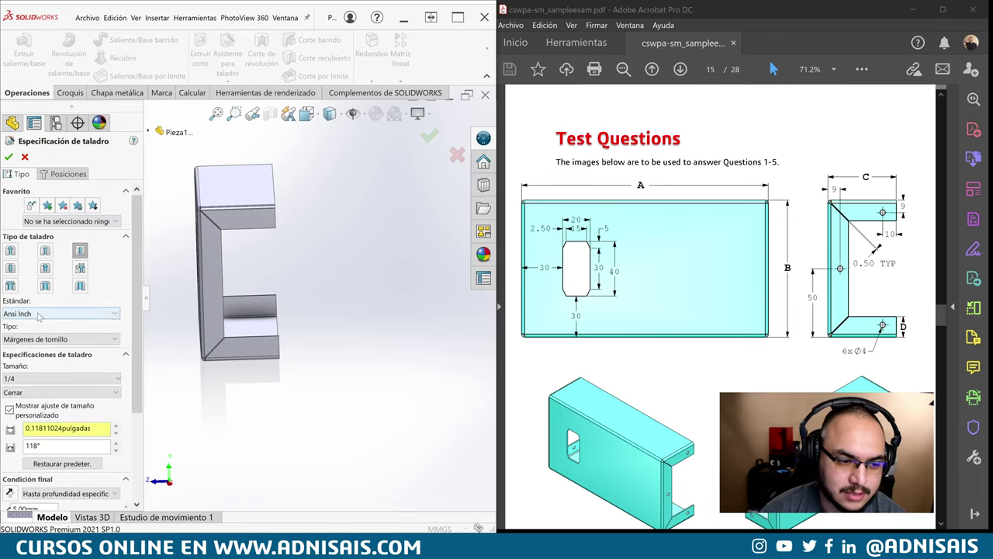
click(36, 314)
click(95, 303)
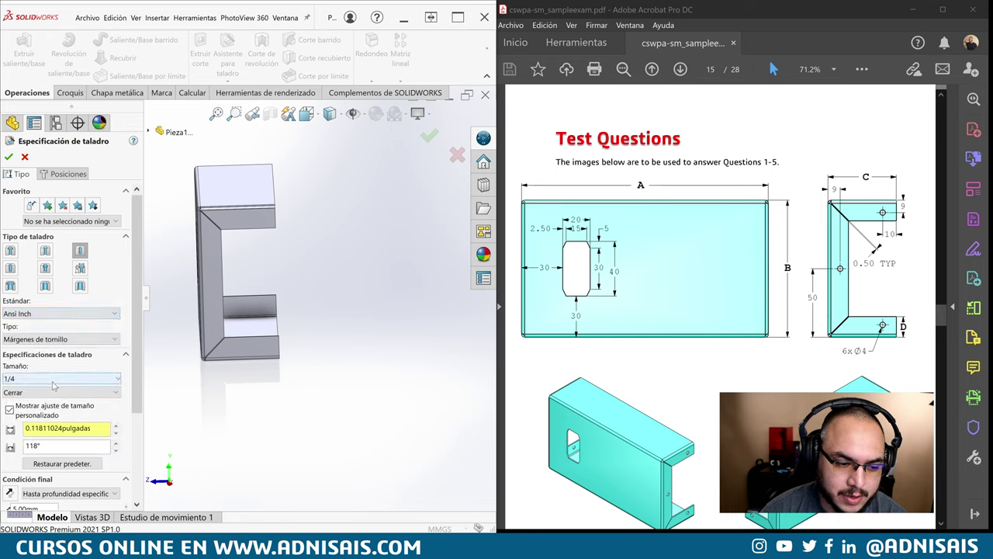
click(27, 380)
click(78, 377)
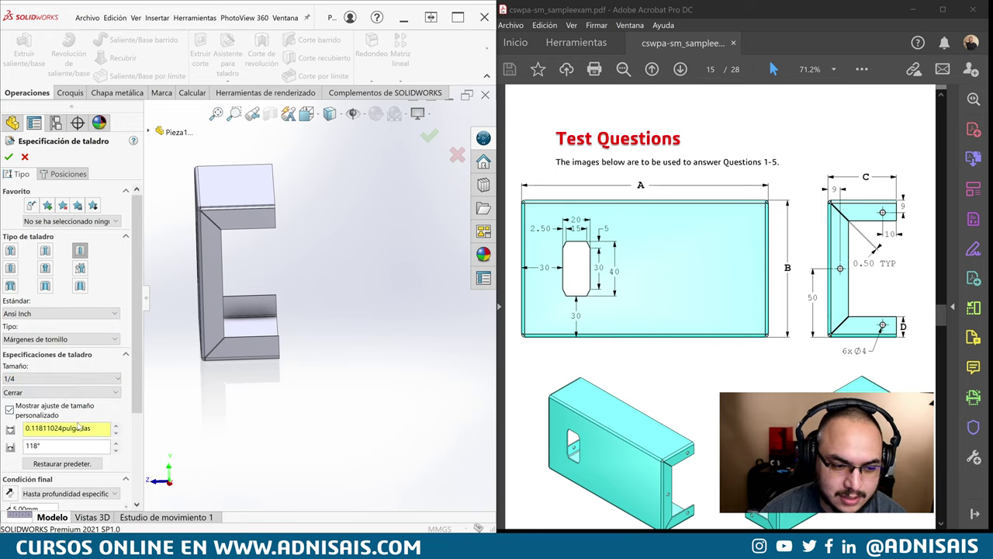
click(48, 313)
click(23, 334)
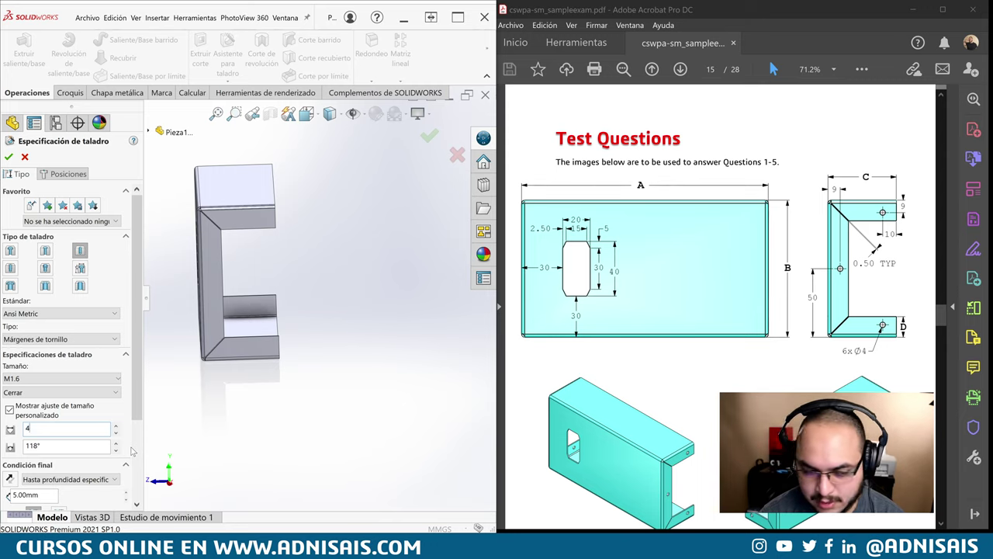
text(4)
key(Return)
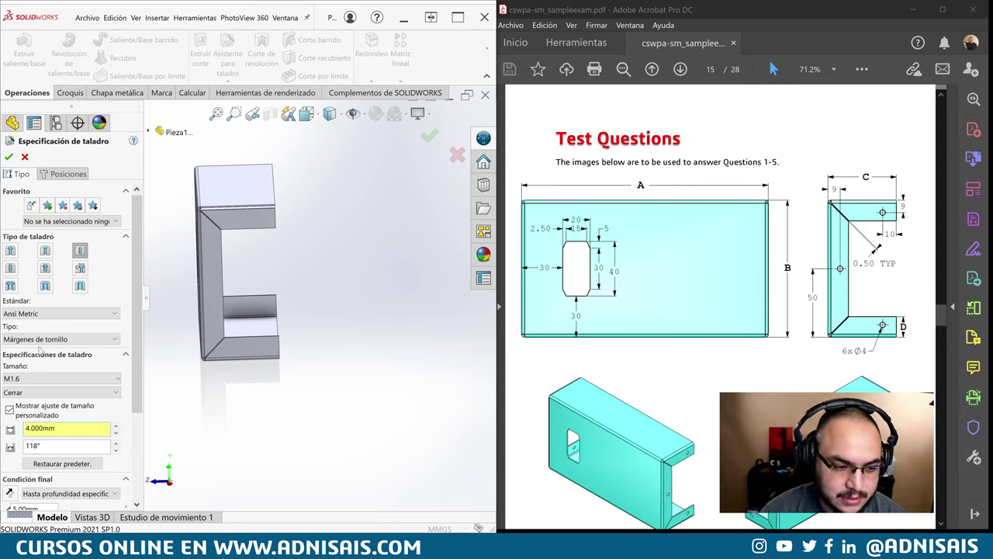
- Make the hole Through All and place it on the top flange face
scroll(35, 349, down, 3)
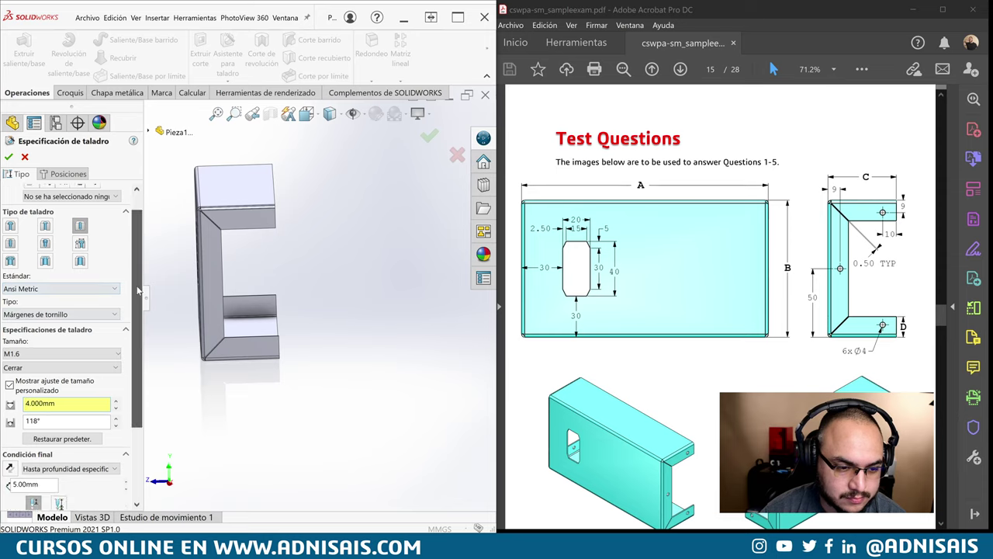
click(39, 441)
click(35, 458)
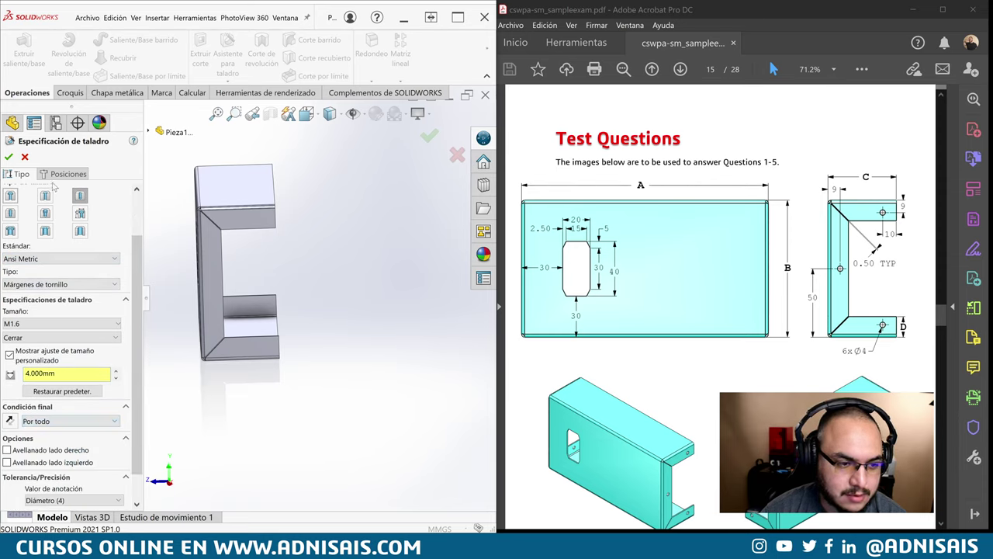
click(68, 174)
click(252, 219)
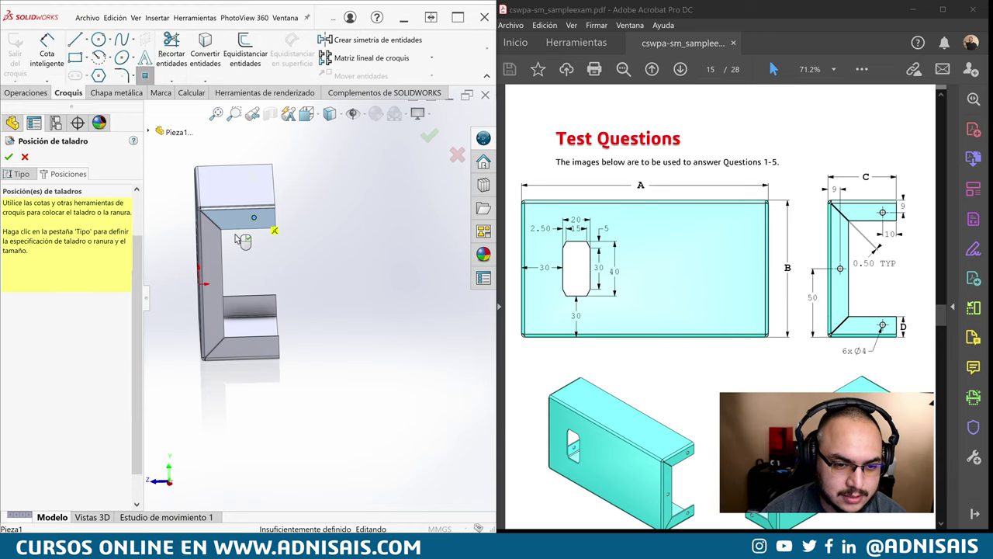
- Place another hole point on the bottom flange and dimension the top hole 9 mm from the edge
click(256, 353)
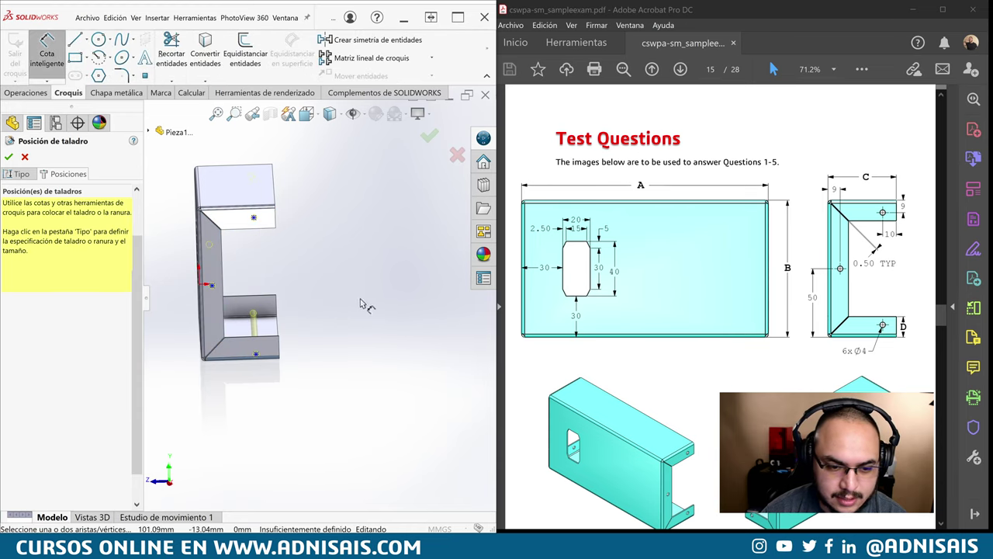
key(d)
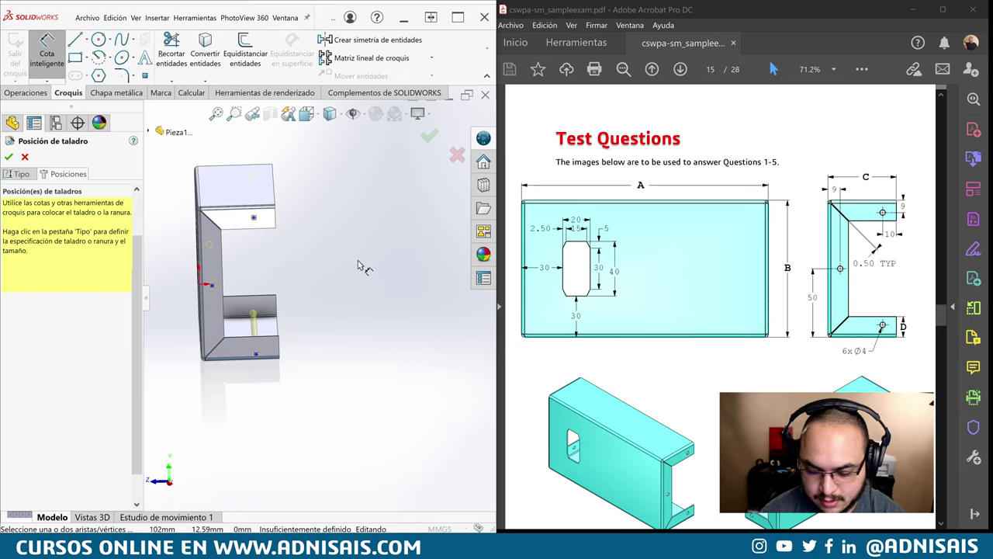
key(ctrl+8)
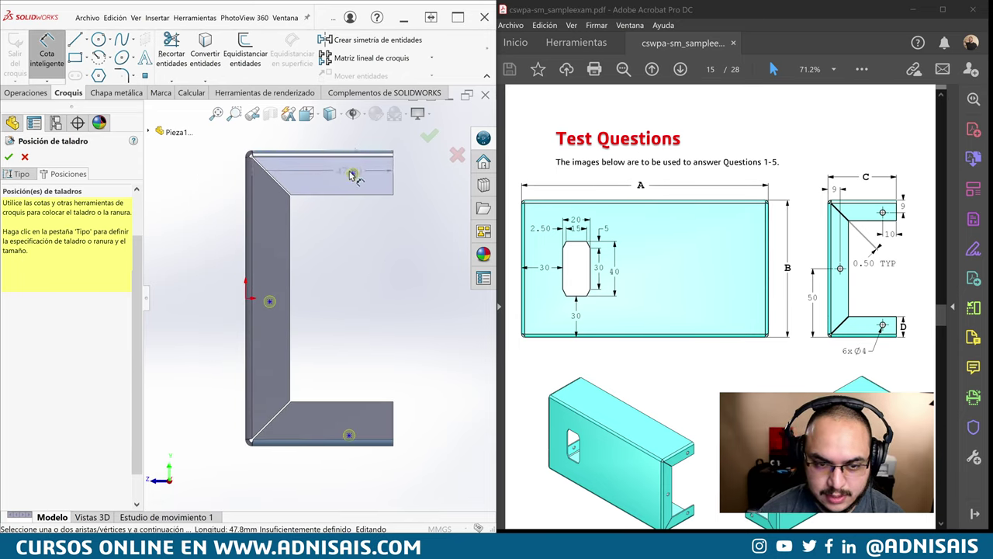
click(353, 173)
click(404, 176)
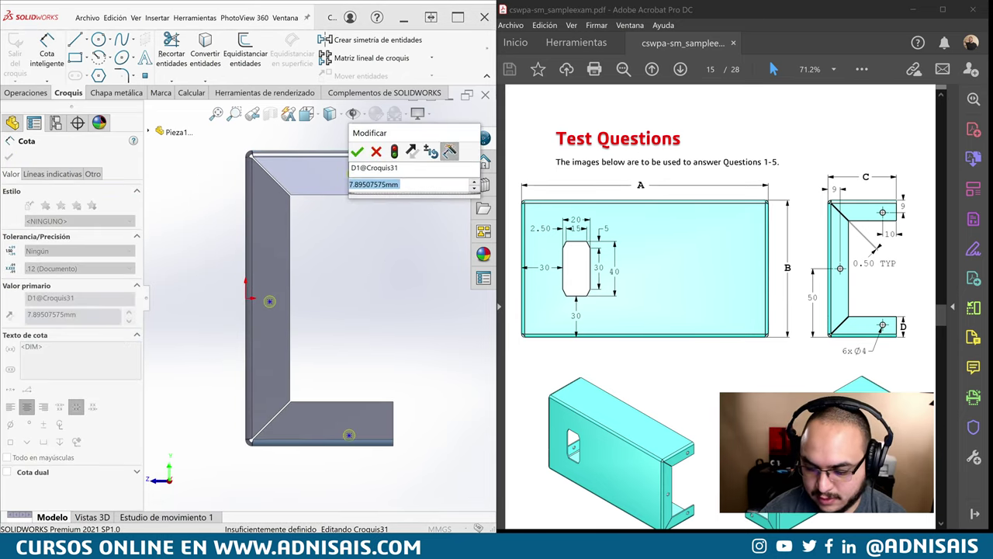
text(9)
key(Return)
key(Escape)
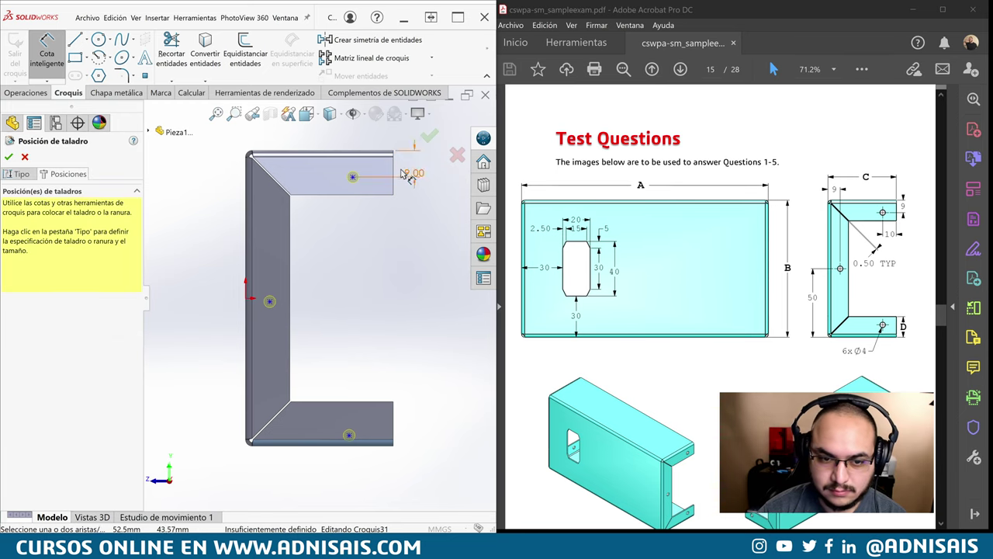
- Add a 10 mm dimension to the top hole and a 50 mm height from the side hole to the bottom edge
click(353, 178)
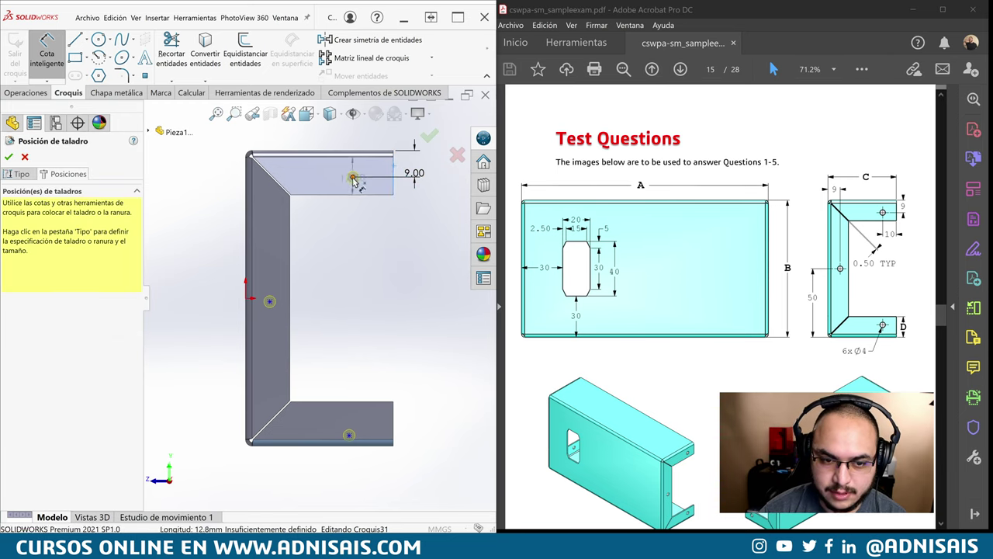
click(388, 231)
text(10.00mm)
key(Return)
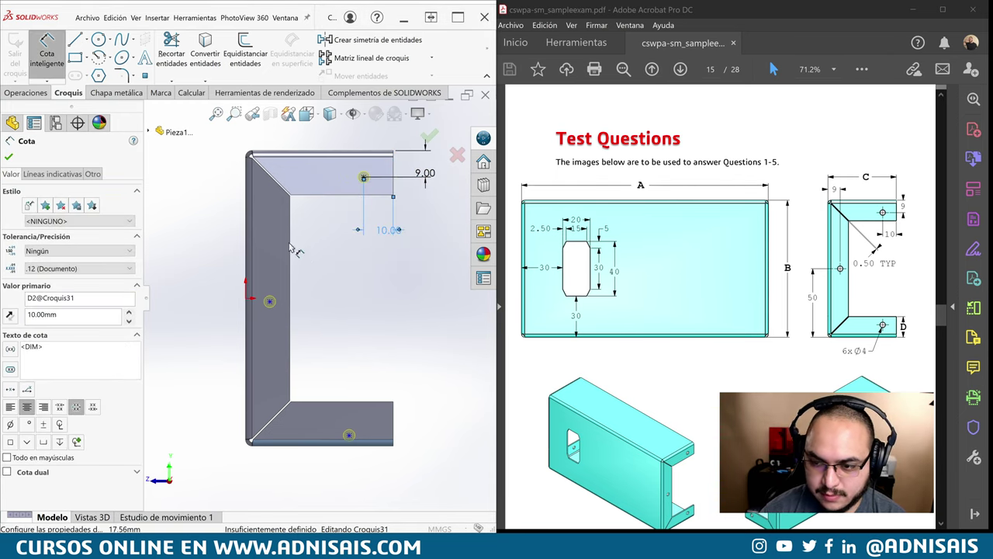
click(269, 301)
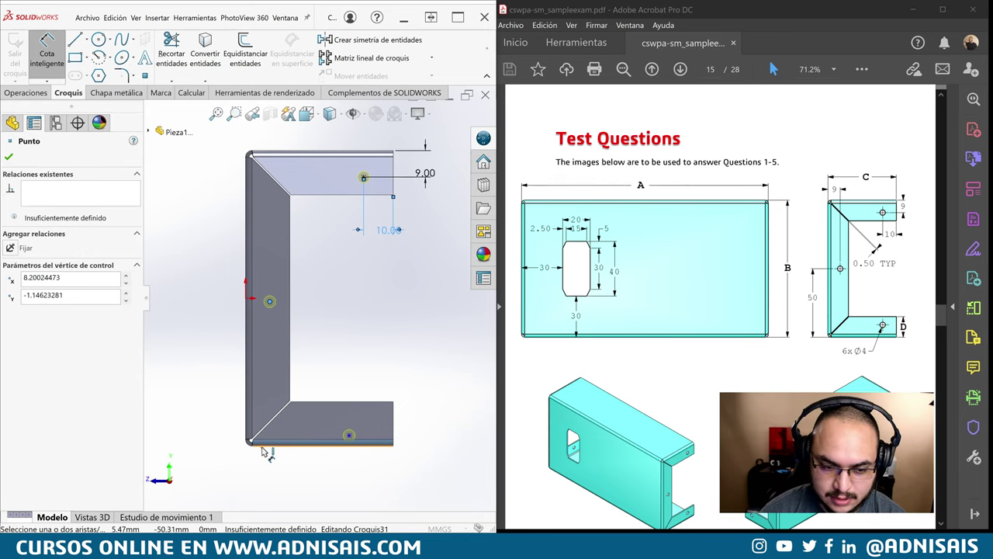
click(261, 444)
click(217, 423)
text(50)
key(Return)
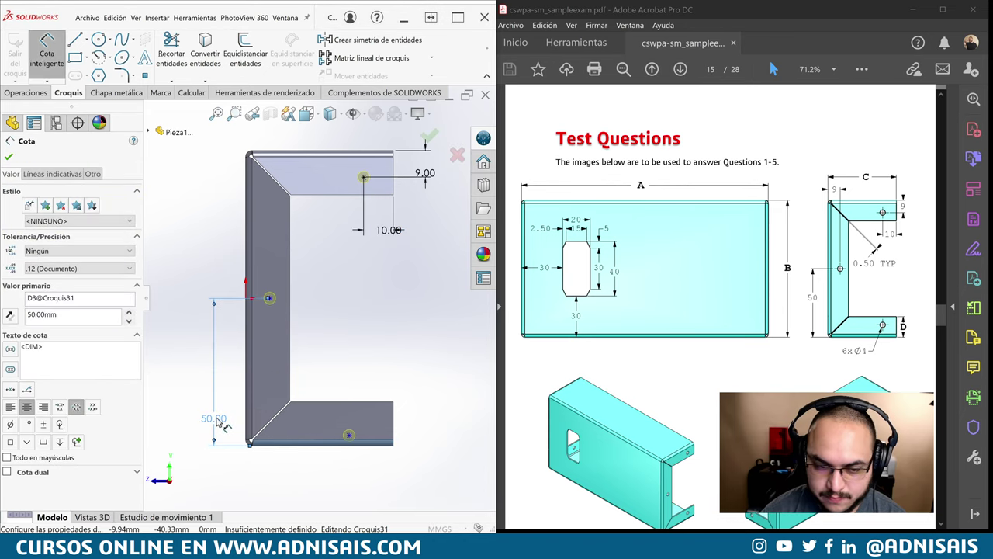
click(328, 353)
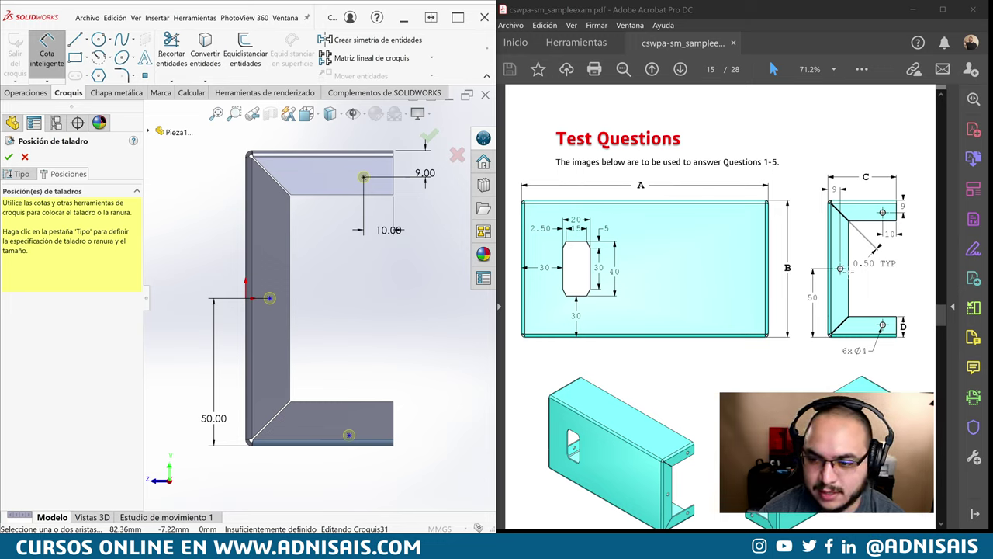
- Dimension the side hole 9 mm horizontally from the left edge
click(246, 256)
click(269, 298)
click(217, 267)
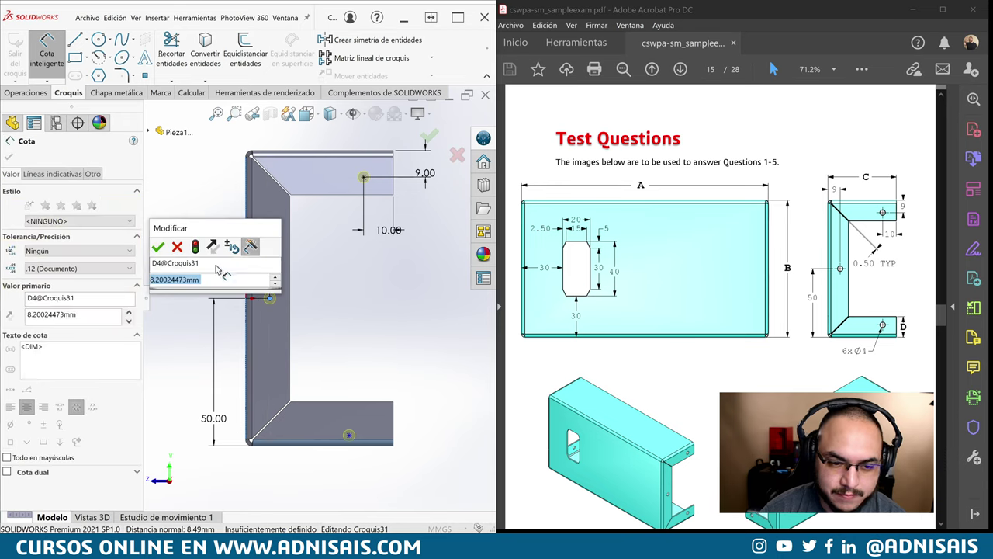
text(9)
key(Return)
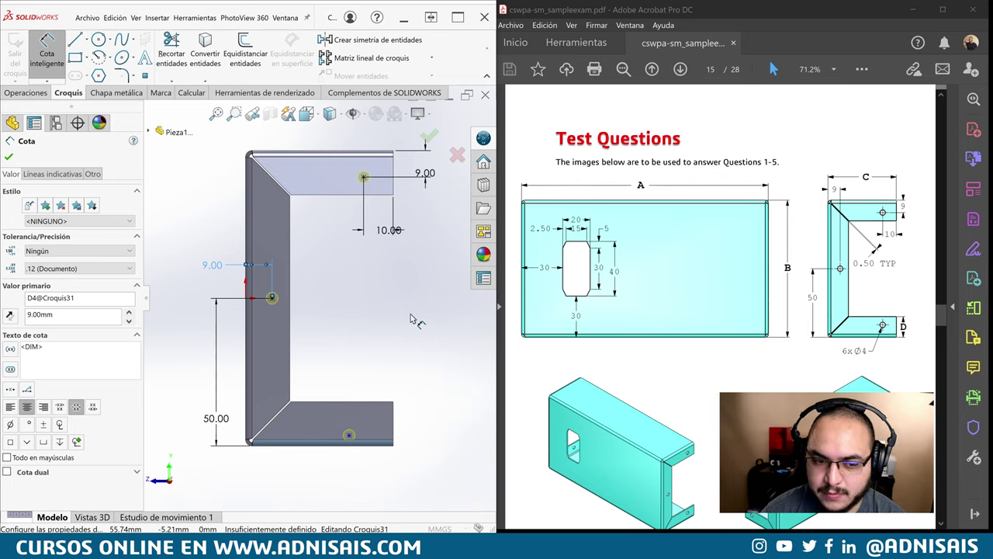
key(Escape)
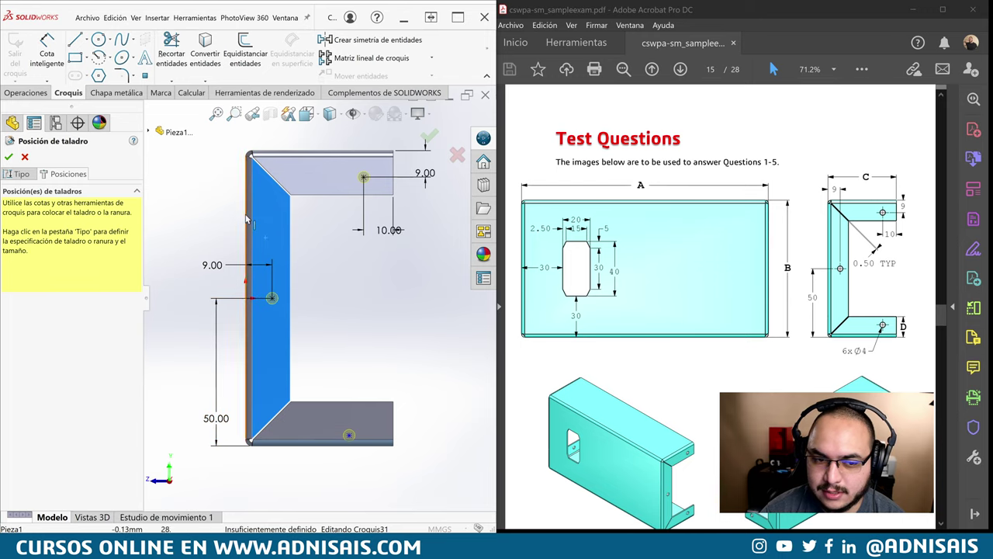
- Make the top and bottom holes symmetric about a horizontal construction line, then finish the hole feature
click(84, 40)
click(124, 69)
click(254, 298)
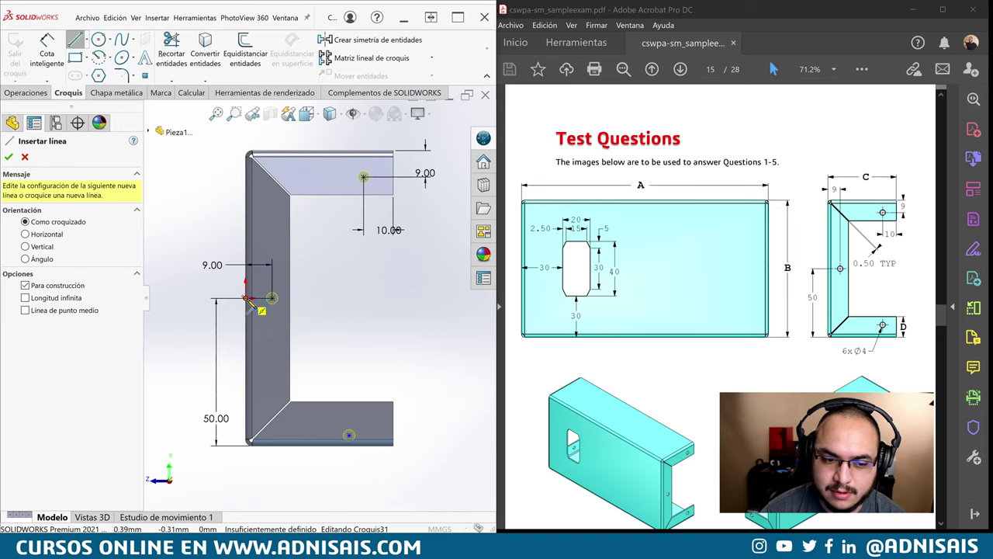
click(353, 296)
key(Escape)
click(337, 297)
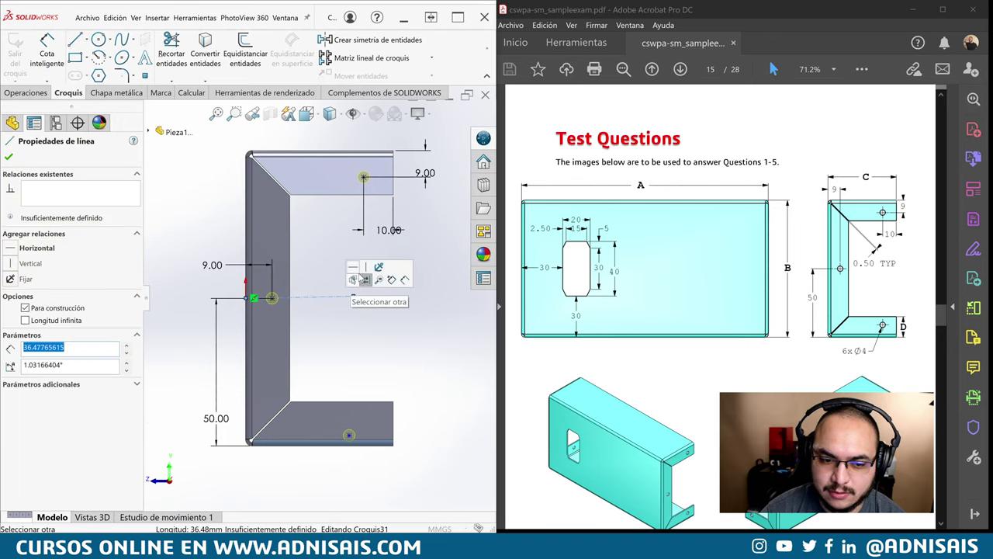
click(359, 269)
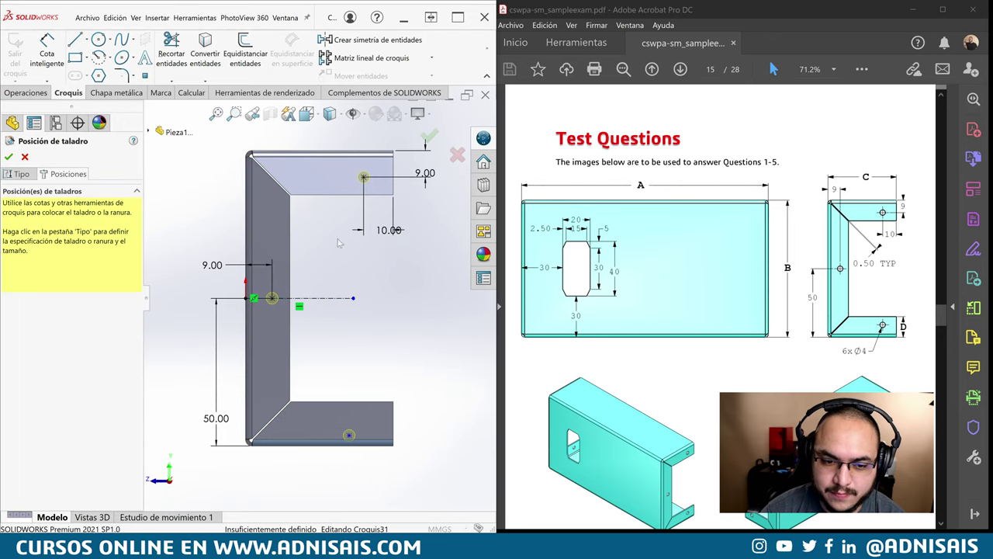
click(363, 178)
ctrl+click(337, 297)
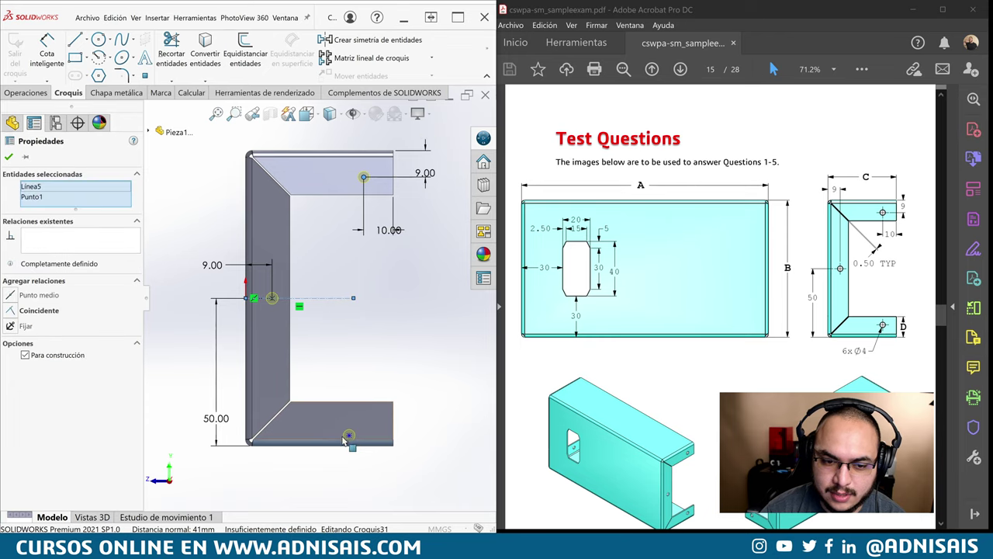
ctrl+click(349, 436)
click(380, 403)
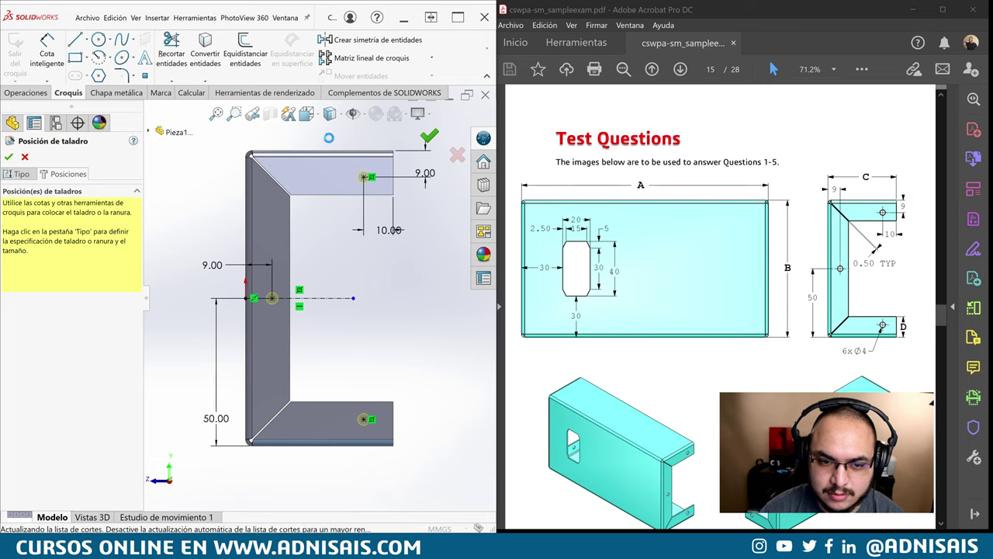
click(431, 136)
mouse_move(321, 291)
middle_down()
mouse_move(346, 268)
mouse_move(325, 186)
middle_up()
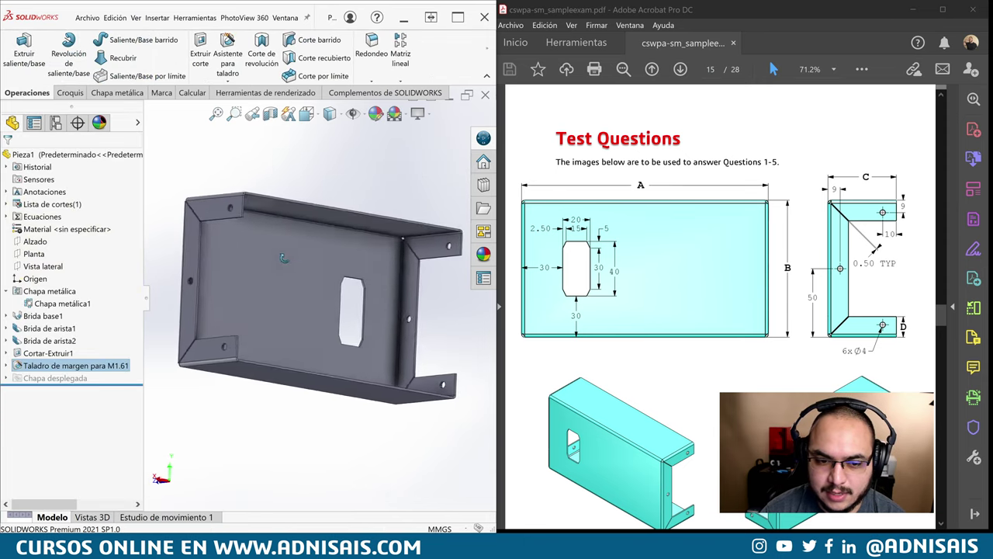
- Open the material editor, expand Aleaciones de aluminio and check the exam PDF for the alloy
click(324, 186)
key(ctrl+7)
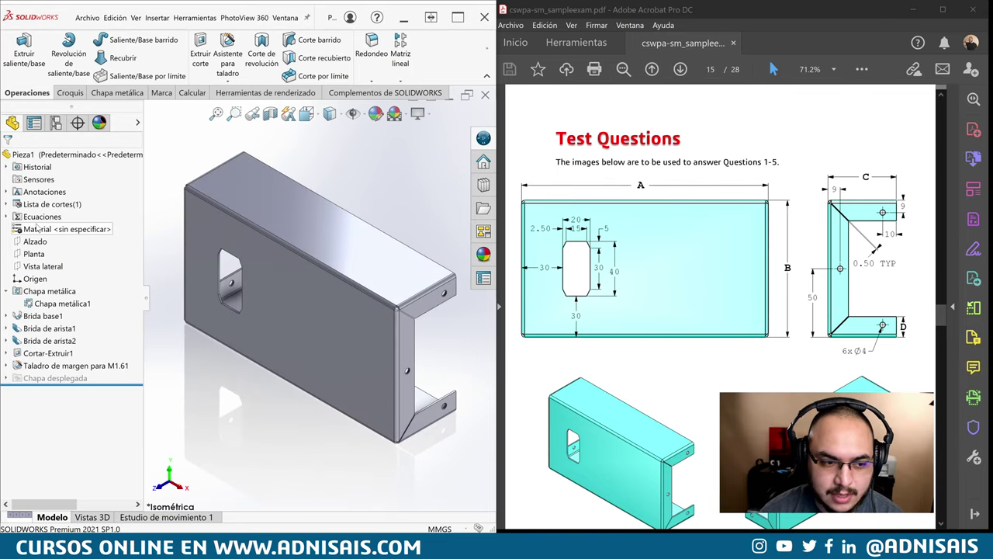
right_click(47, 229)
click(85, 253)
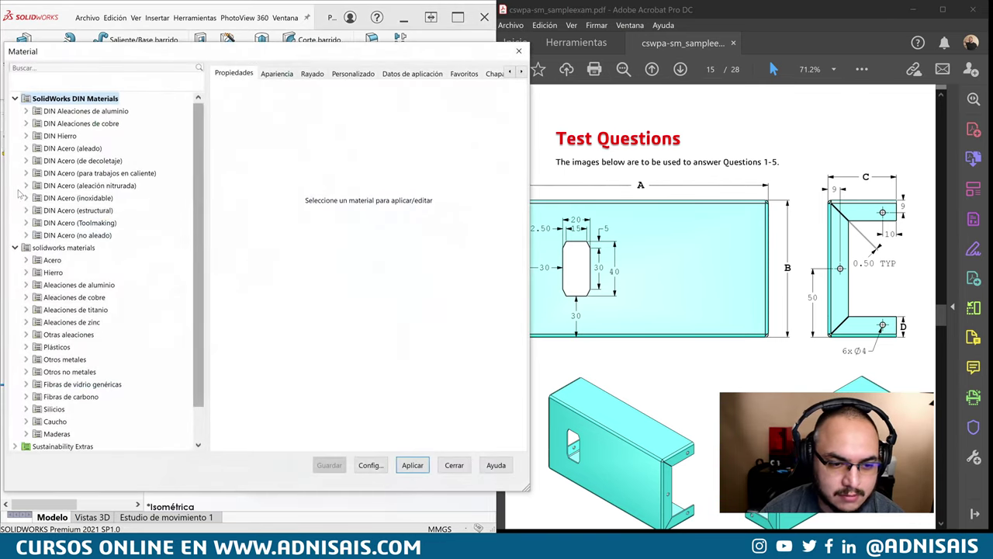
click(28, 285)
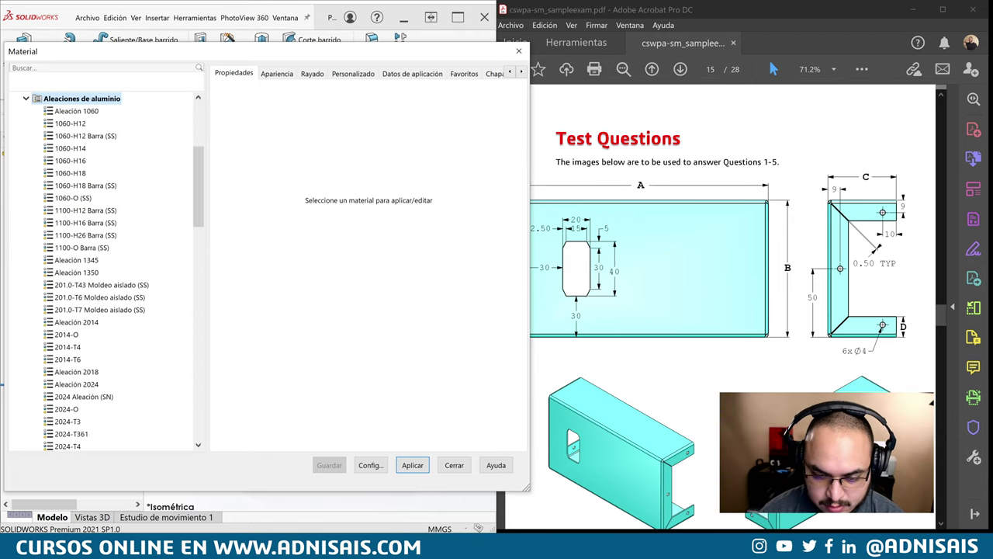
key(alt+Tab)
scroll(676, 239, down, 3)
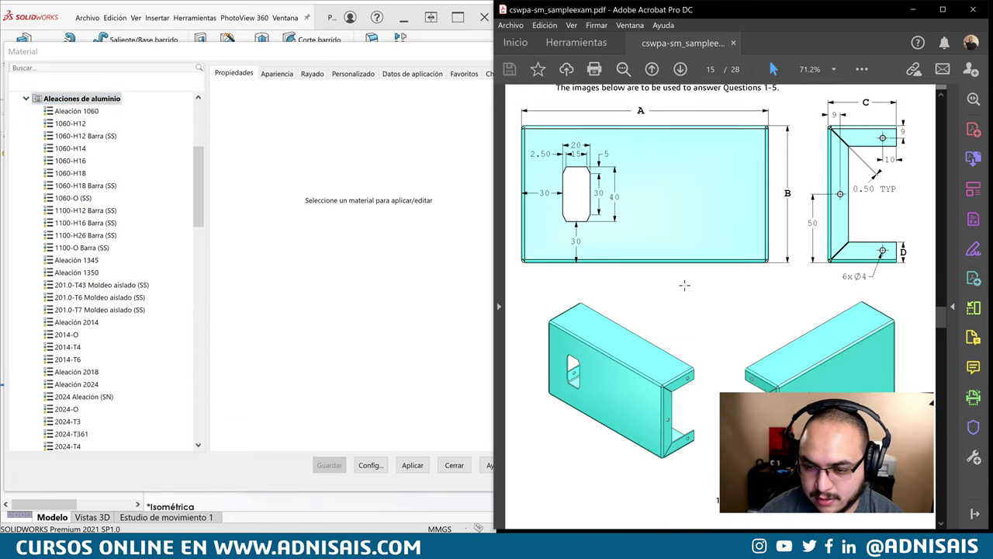
scroll(688, 225, down, 5)
scroll(688, 311, down, 5)
scroll(686, 330, down, 2)
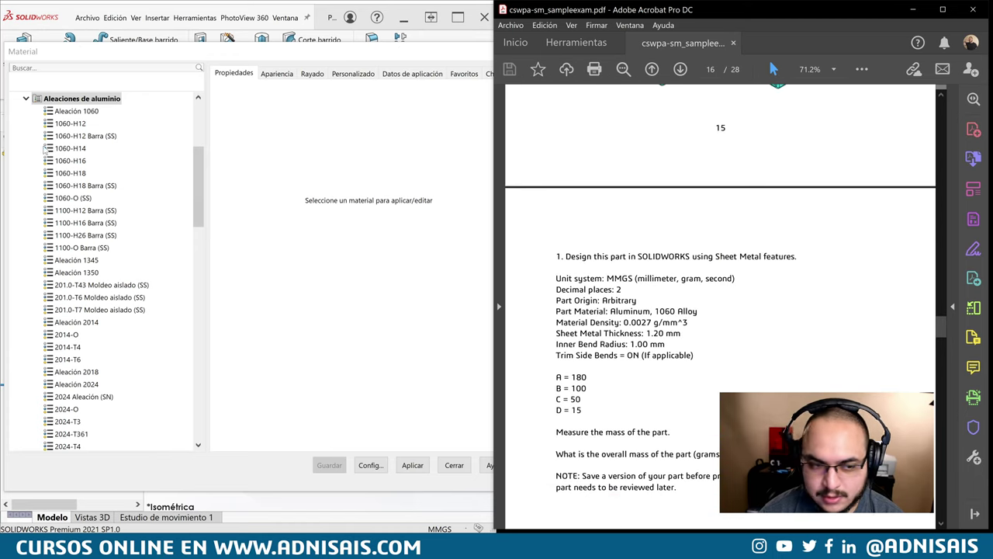
- Apply Aleación 1060 as the part material
click(76, 111)
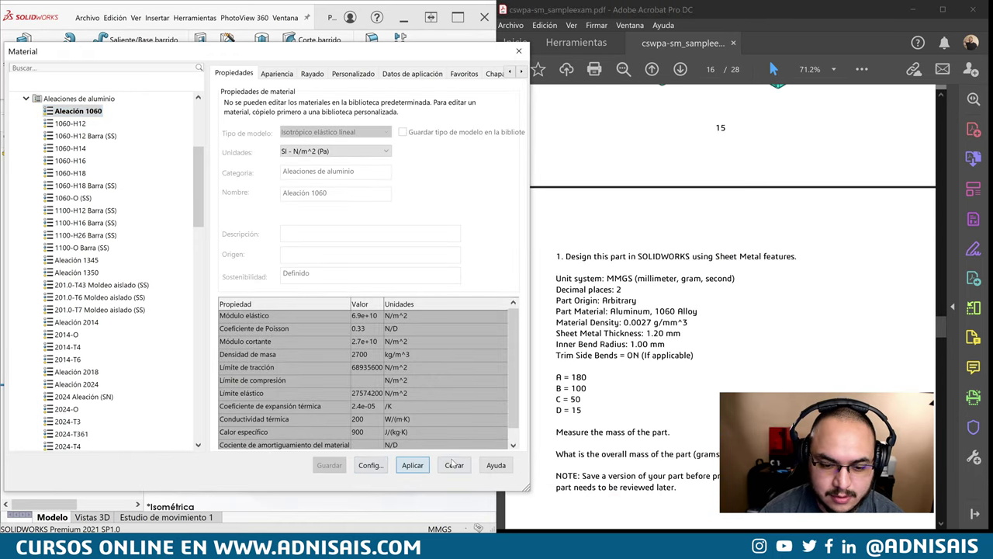
click(454, 464)
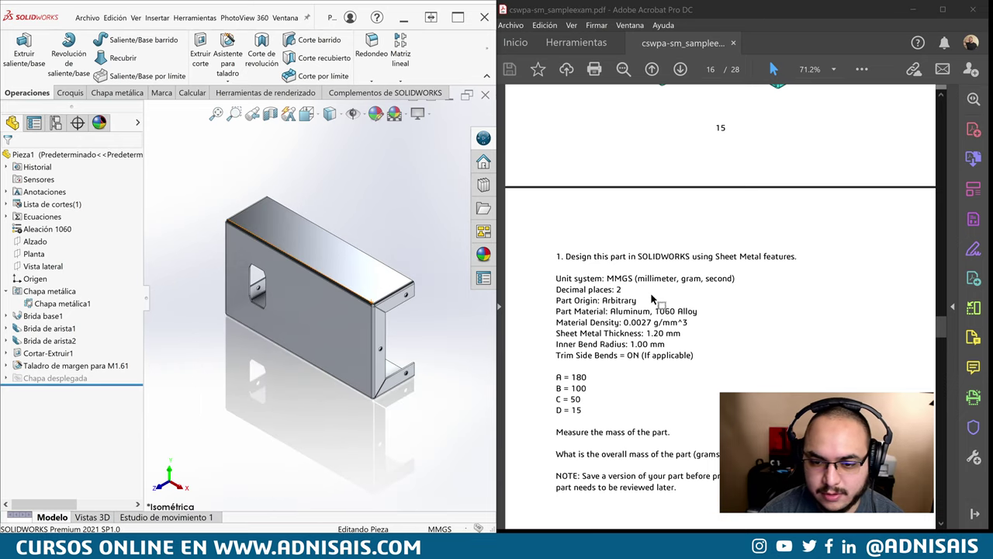
scroll(636, 318, down, 1)
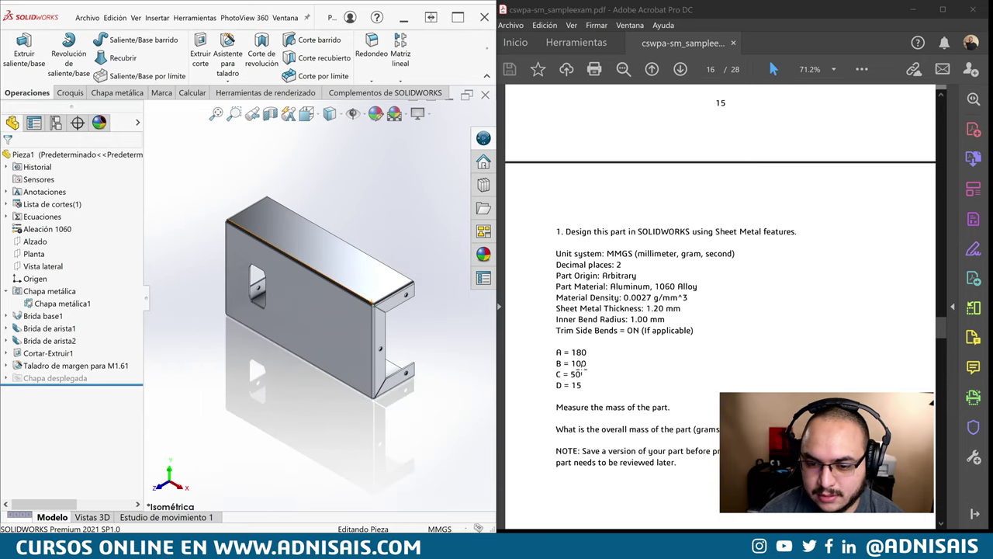
scroll(677, 317, up, 3)
scroll(764, 260, up, 5)
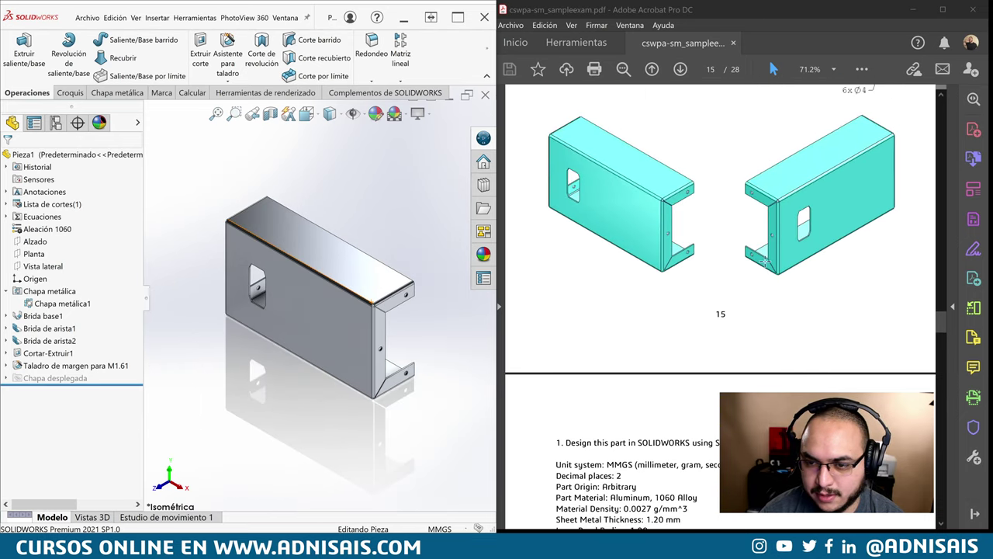
scroll(708, 253, up, 2)
scroll(737, 287, down, 5)
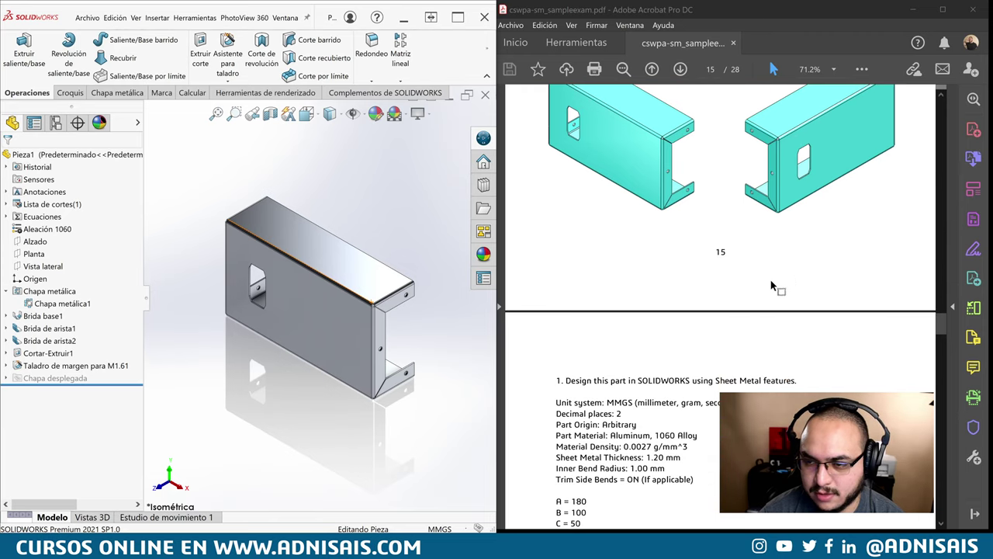
scroll(765, 318, down, 4)
scroll(765, 318, down, 5)
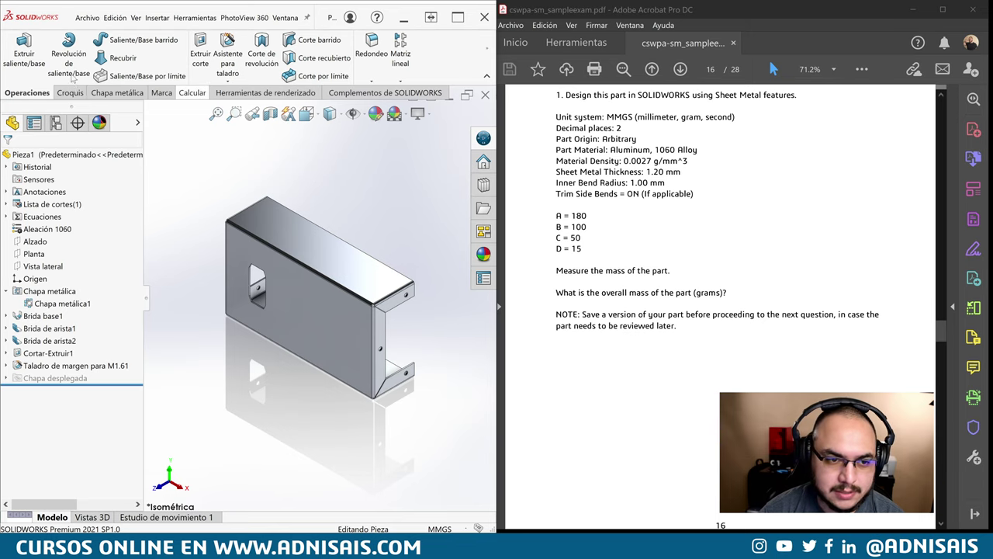
- Read the 125.60 g mass in Propiedades físicas and compare it with answer 1 in the key
click(193, 93)
click(134, 70)
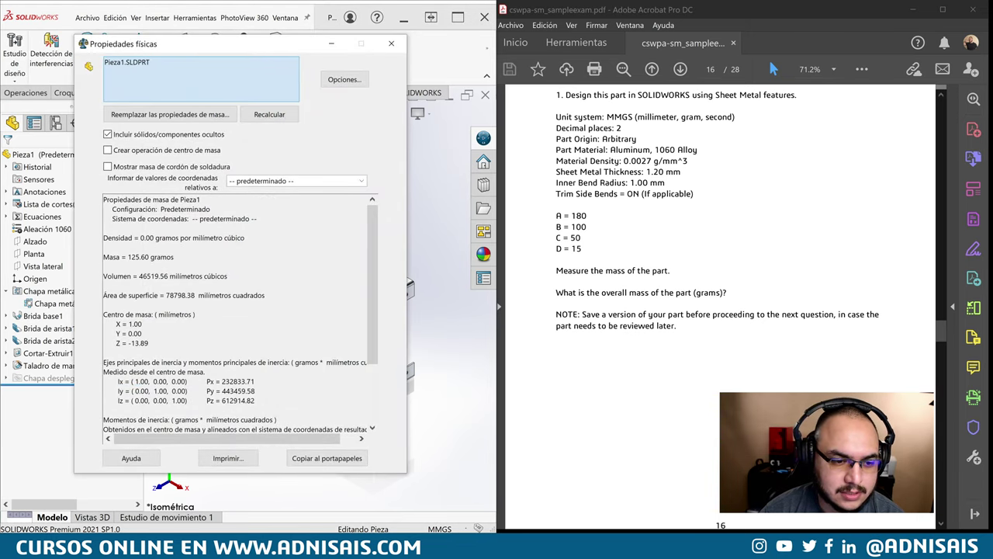
drag(941, 329, 954, 443)
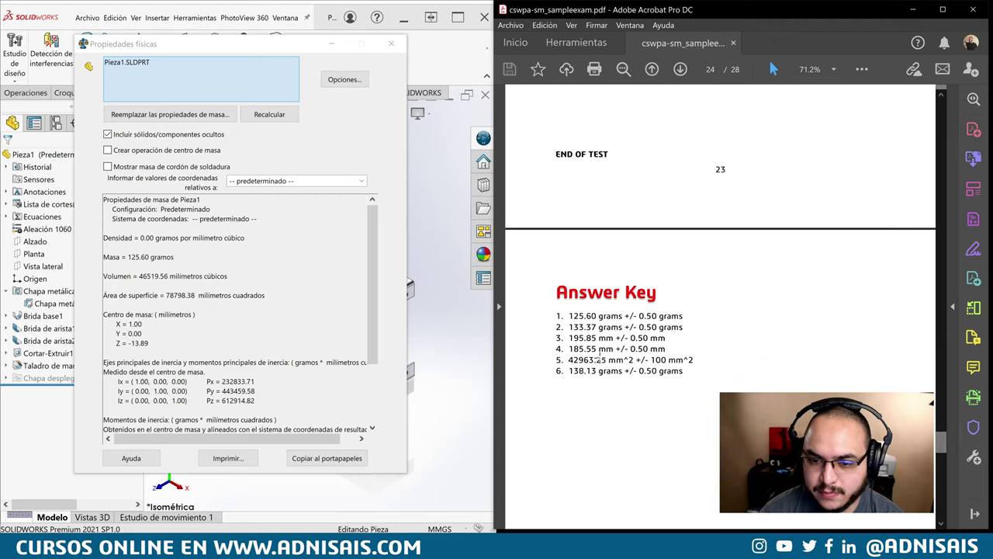
drag(570, 316, 610, 320)
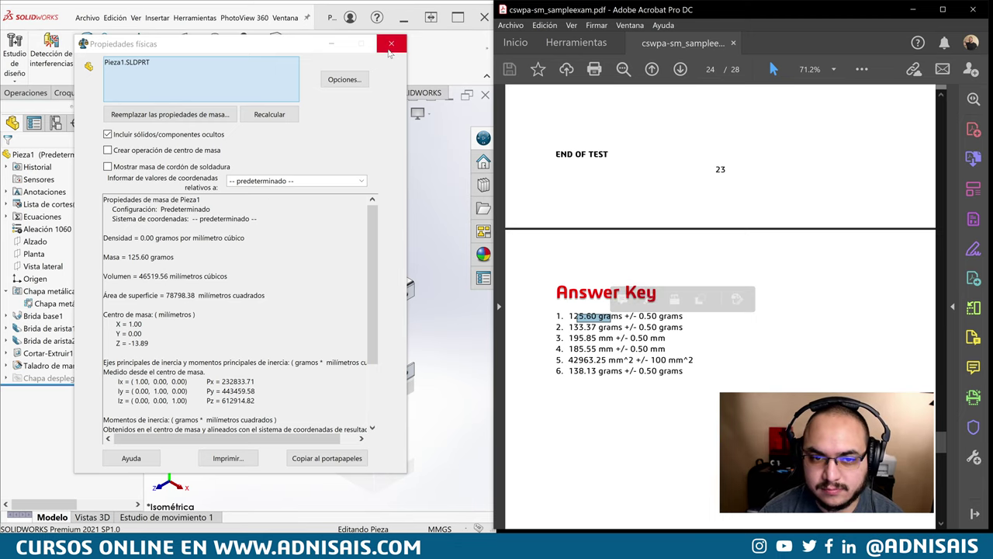
click(391, 44)
- Change the base flange length to 200 mm and its height to 110 mm
mouse_move(940, 441)
mouse_down()
mouse_move(937, 314)
mouse_move(937, 349)
mouse_up()
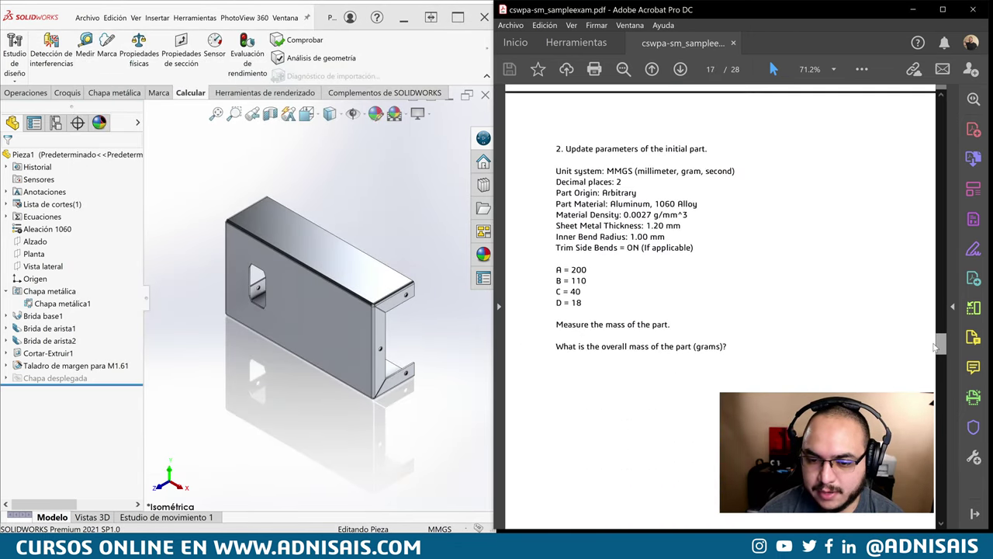
click(299, 307)
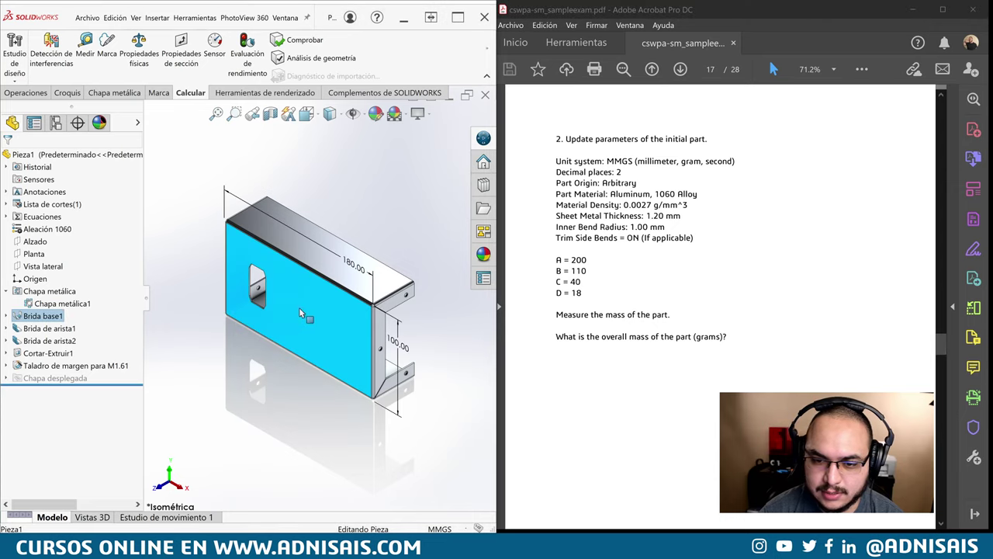
double_click(351, 262)
text(200)
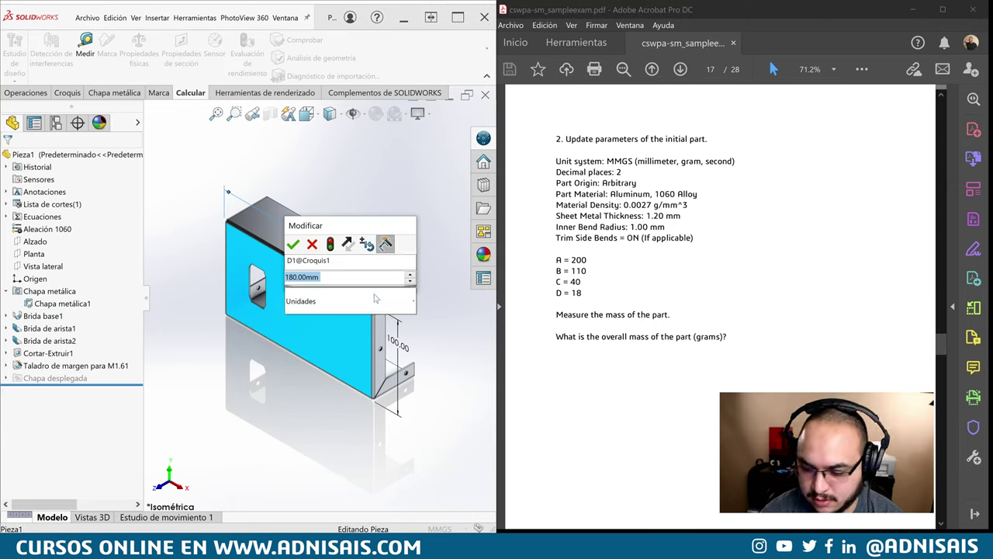
key(Return)
double_click(396, 346)
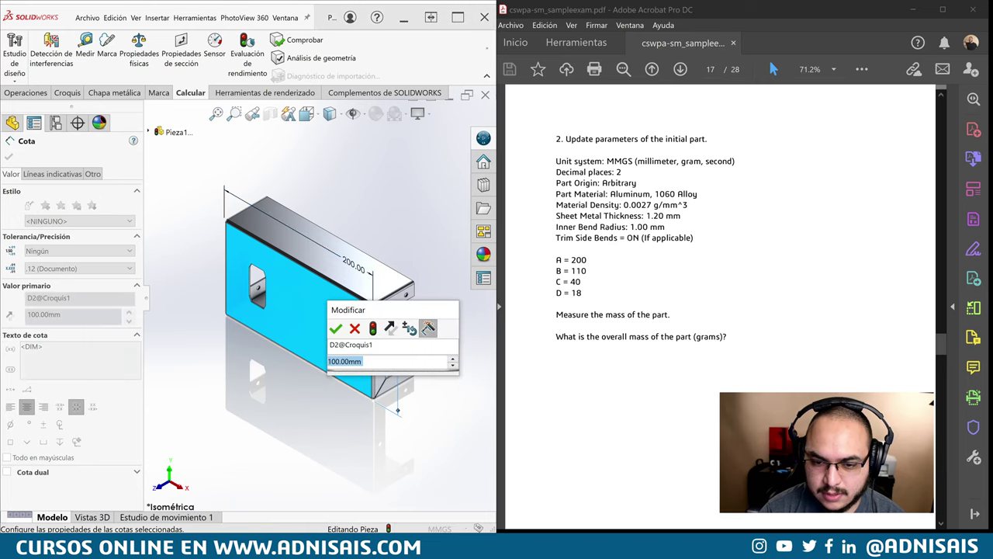
text(110)
key(Return)
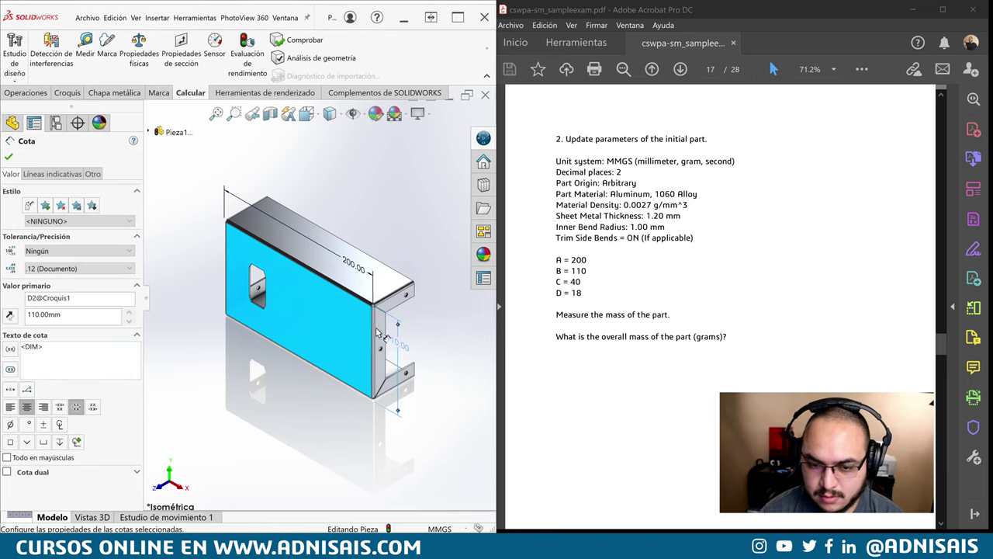
- Set the top flange width to 40 mm and the return flange to 18 mm, then rebuild
click(390, 285)
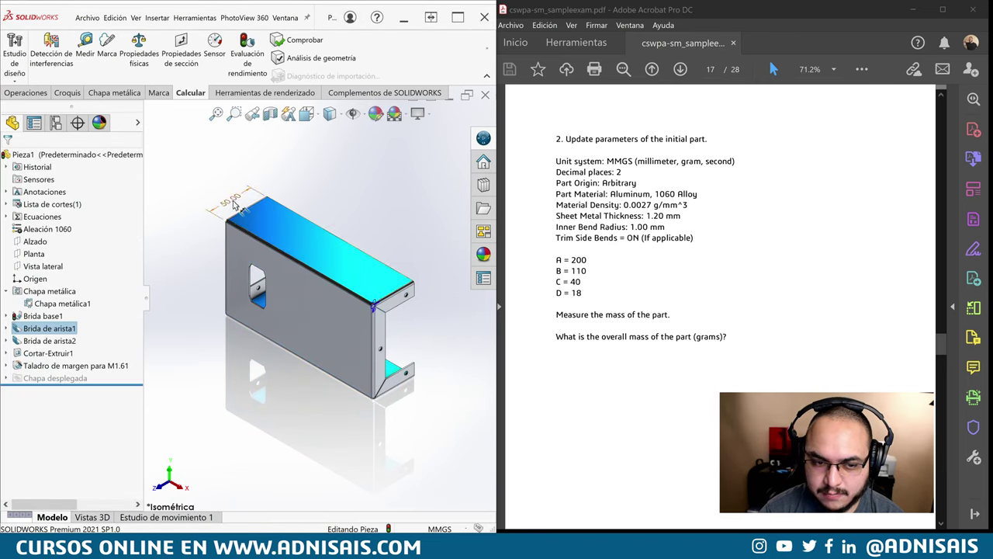
double_click(374, 305)
text(40)
key(Return)
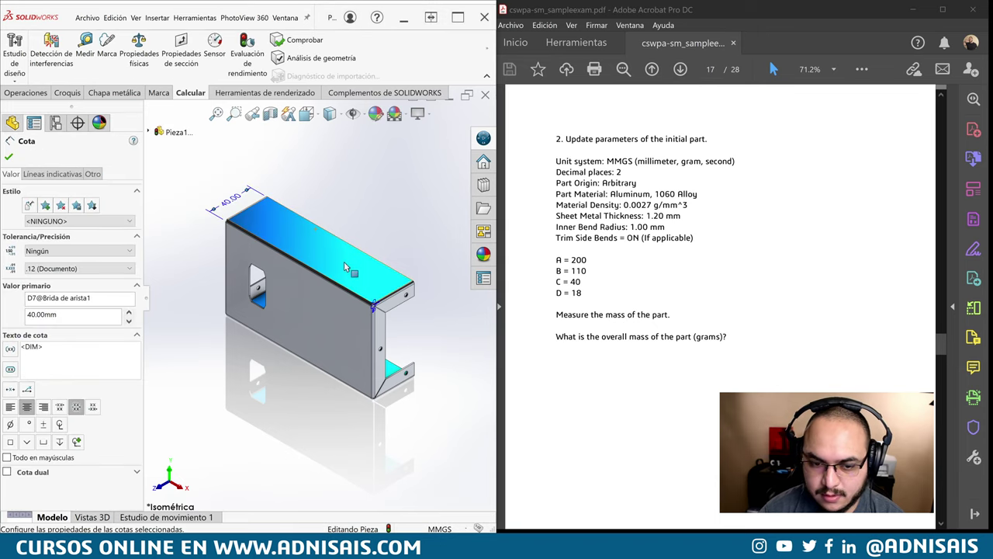
click(407, 310)
middle_drag(441, 328, 264, 280)
click(370, 295)
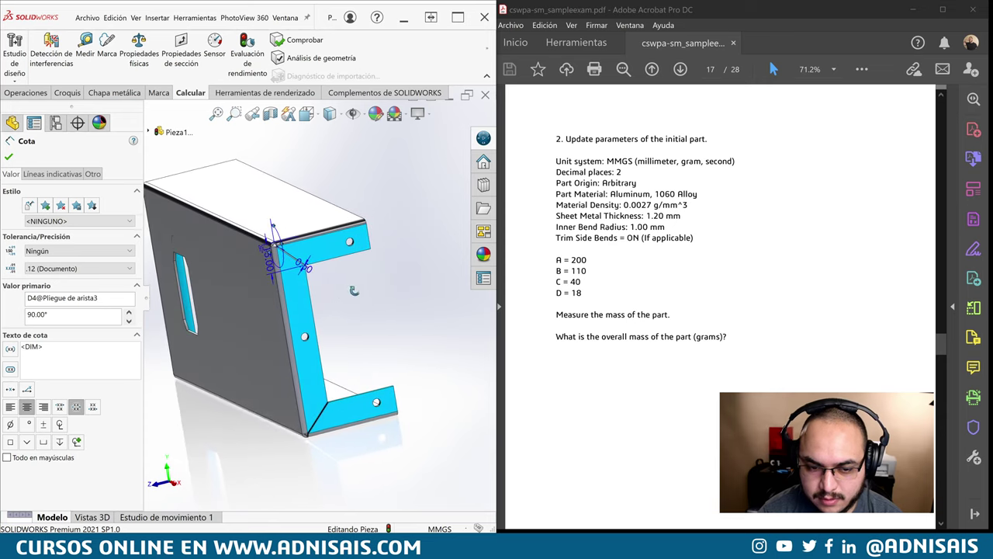
click(253, 273)
double_click(253, 273)
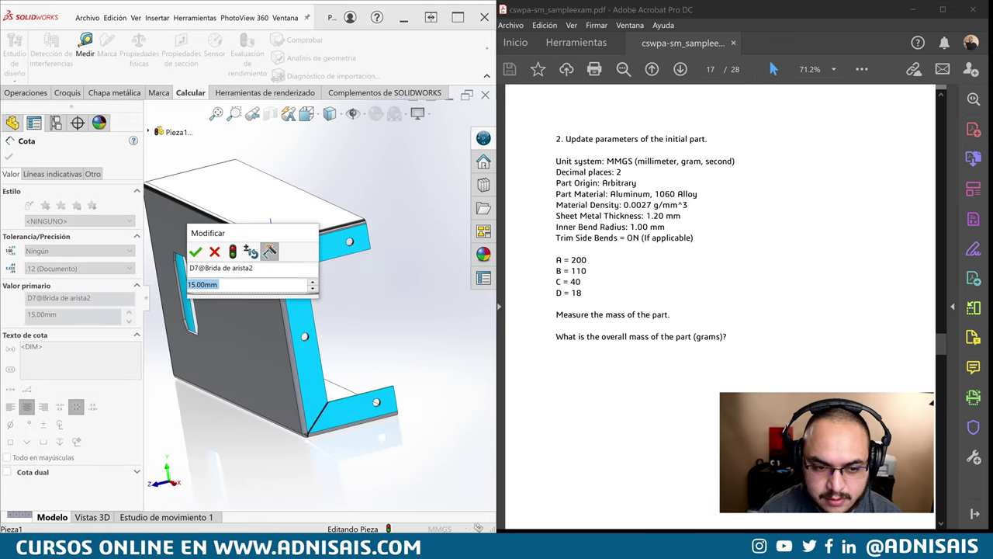
text(18)
key(Return)
key(Escape)
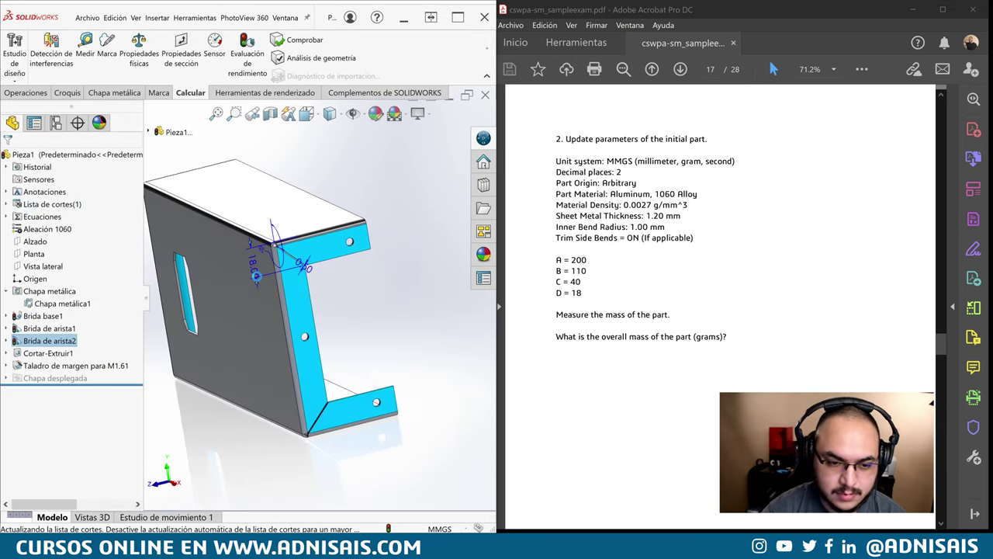
key(ctrl+b)
- Check the updated 133.37 g mass against answer 2 in the PDF key
click(139, 45)
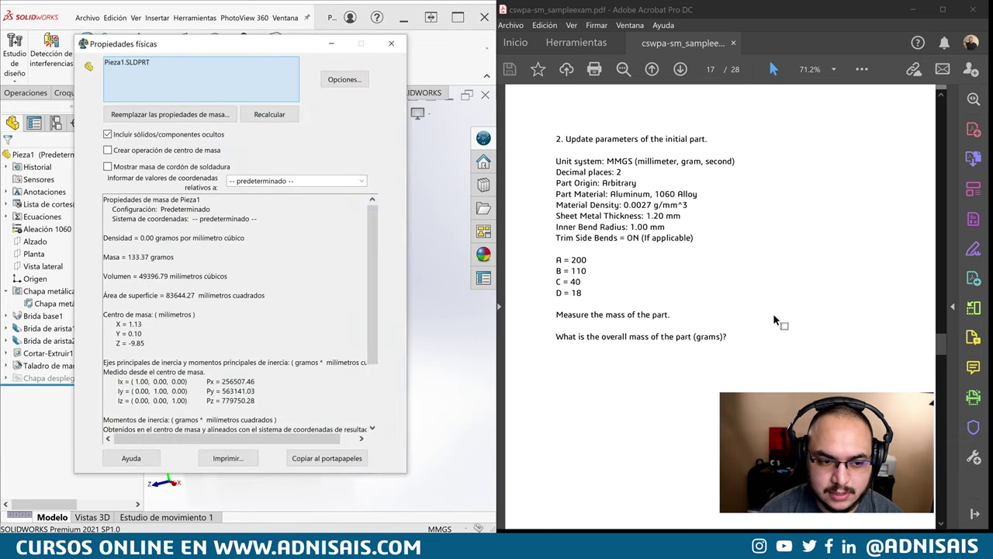
drag(941, 341, 942, 439)
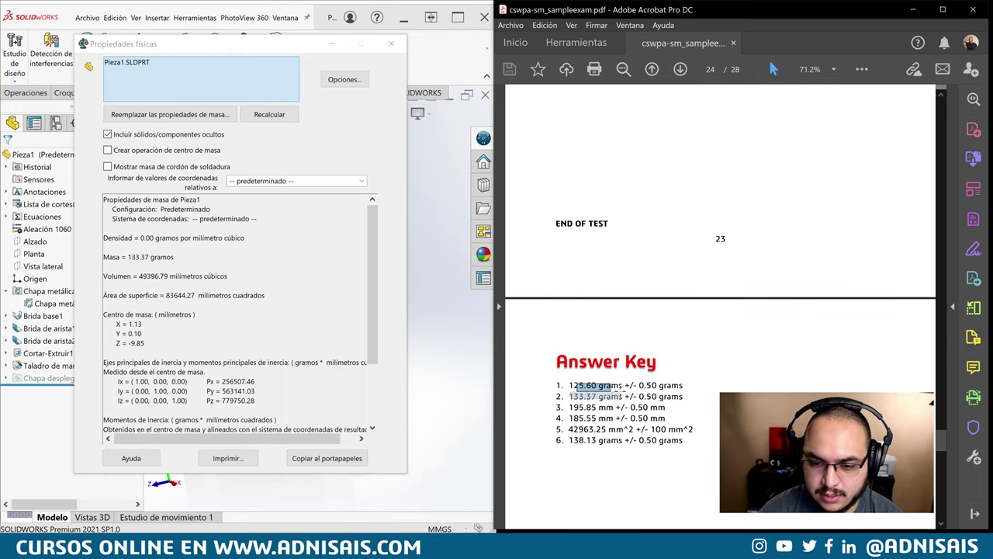
drag(620, 387, 569, 395)
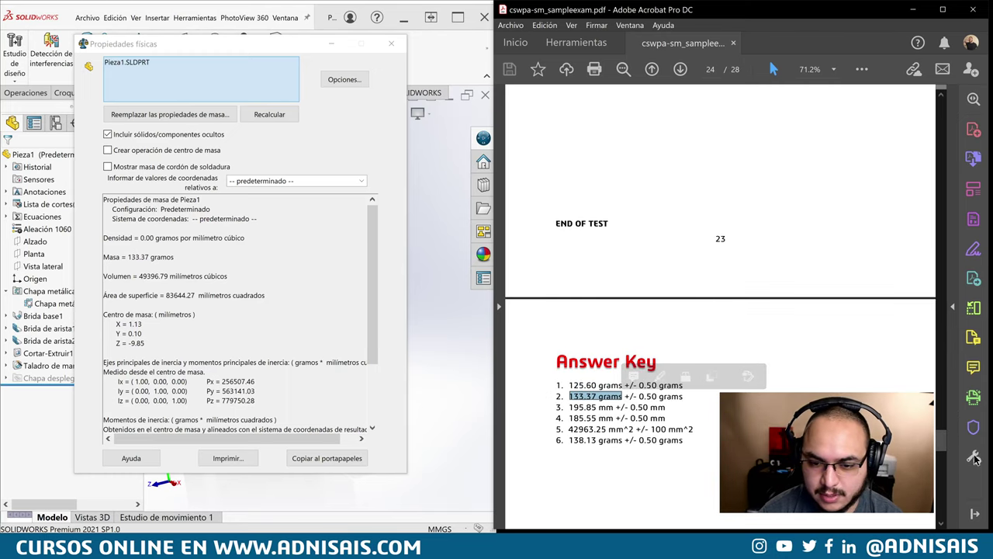
mouse_move(941, 441)
mouse_down()
mouse_move(943, 335)
mouse_move(943, 367)
mouse_up()
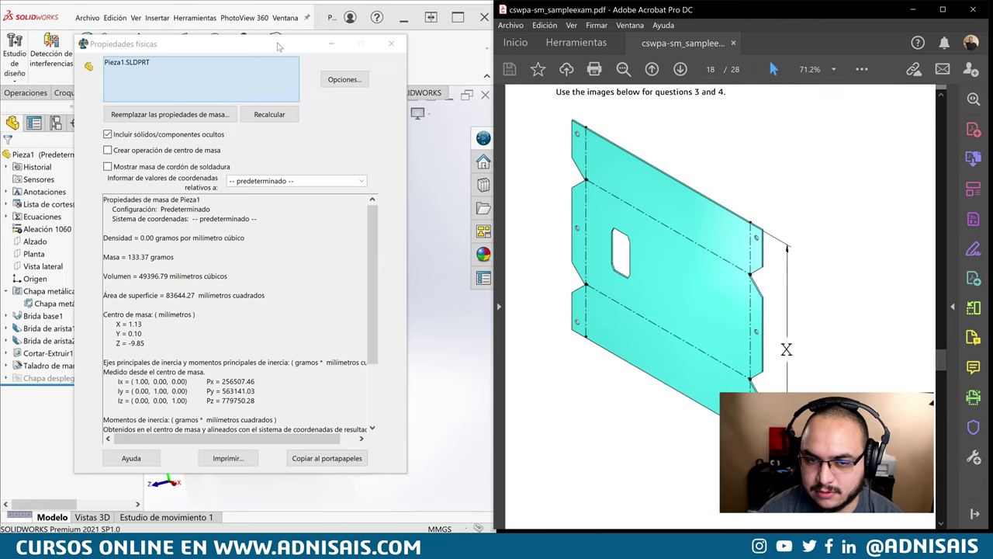
- Restore the base flange to 180 mm width and 100 mm height
click(391, 43)
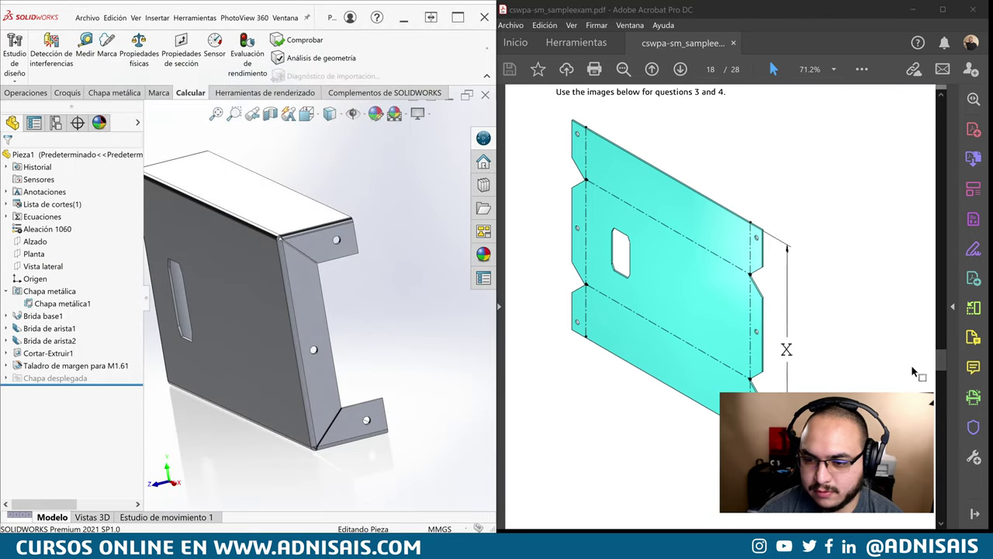
drag(939, 363, 944, 375)
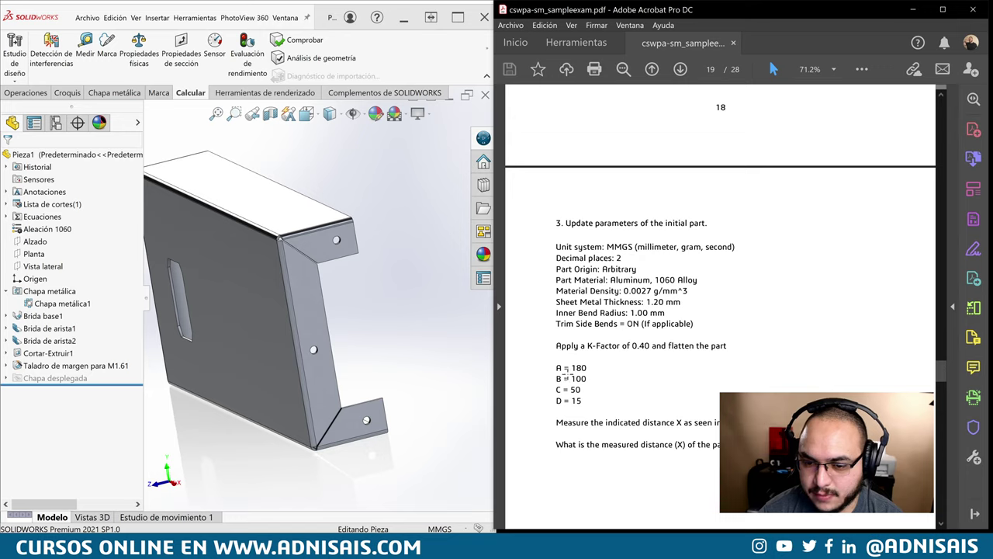
click(213, 248)
mouse_move(212, 248)
middle_down()
mouse_move(334, 286)
mouse_move(361, 308)
middle_up()
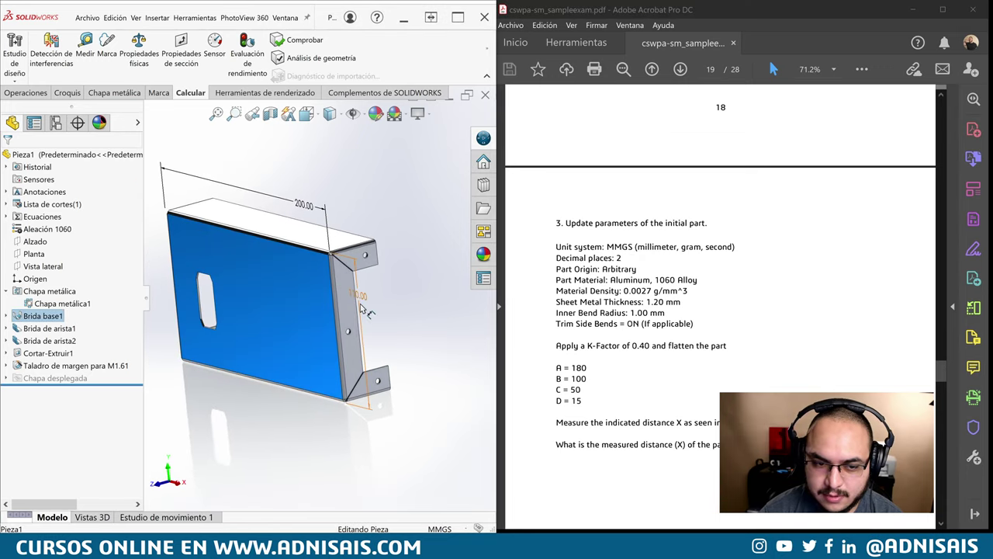
double_click(304, 205)
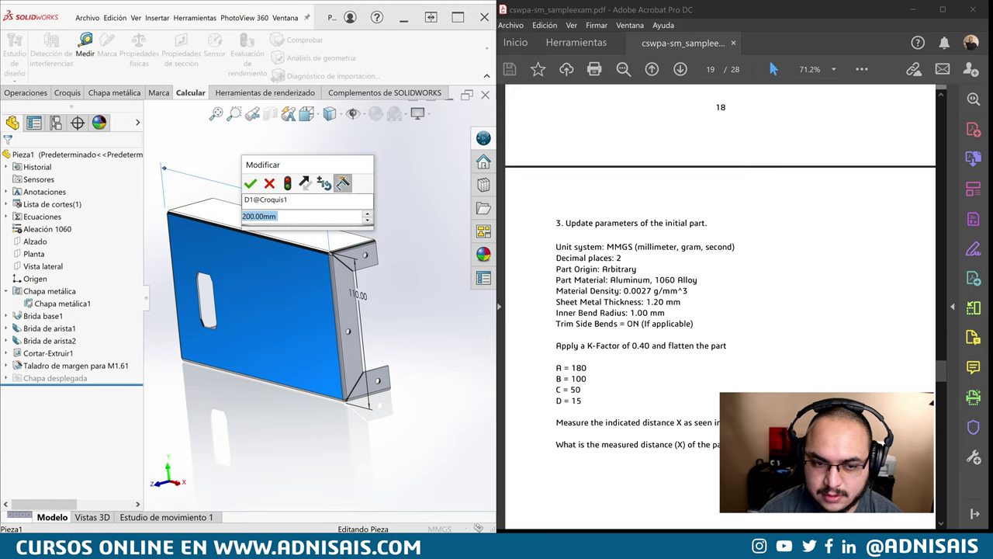
text(180)
key(Return)
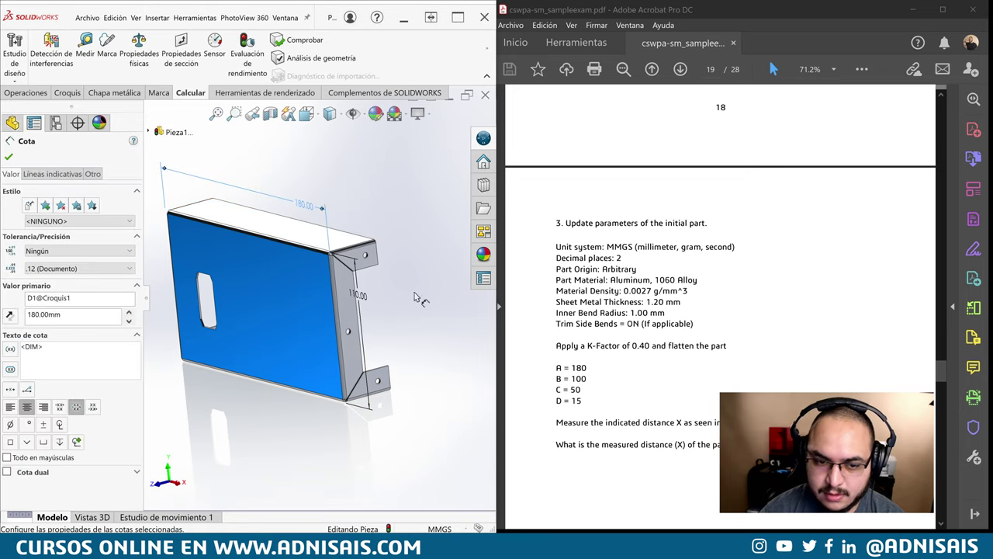
double_click(355, 298)
text(100)
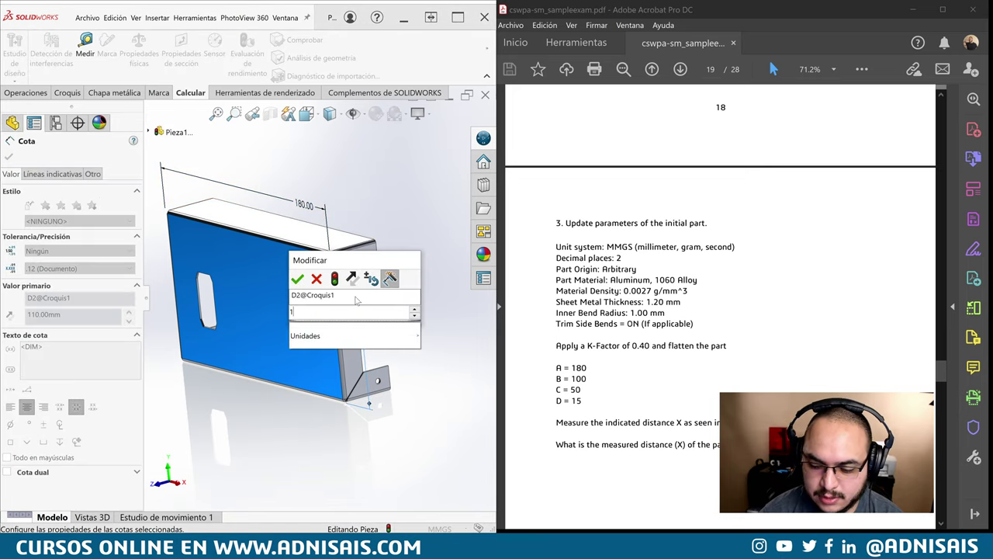
key(Return)
- Set the top flange length to 50 mm and the side flange length to 15 mm
click(349, 247)
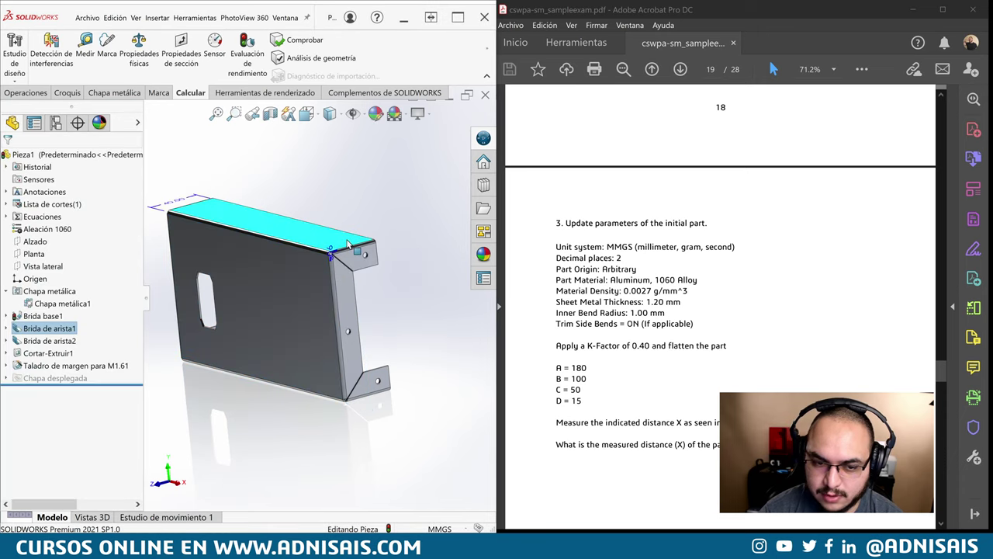
double_click(178, 204)
text(50)
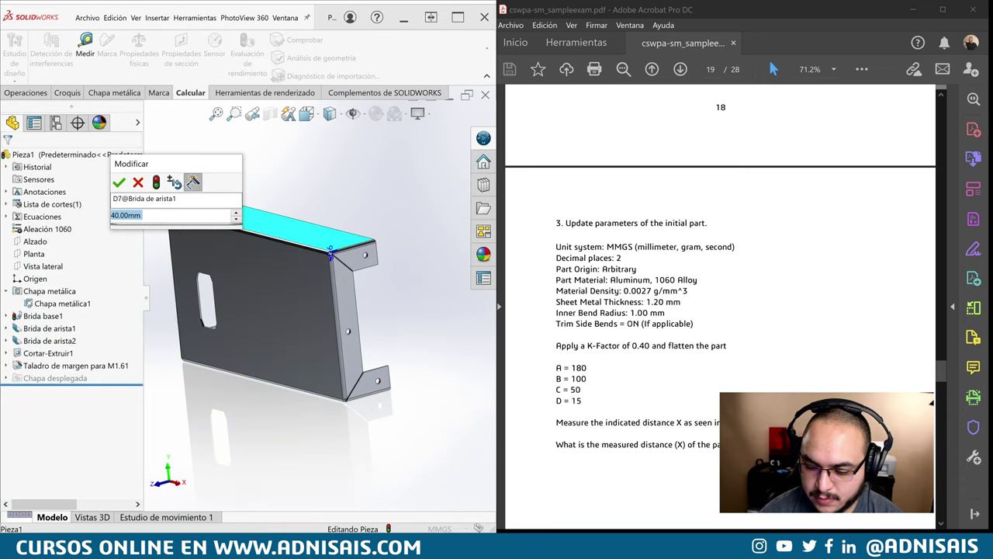
key(Return)
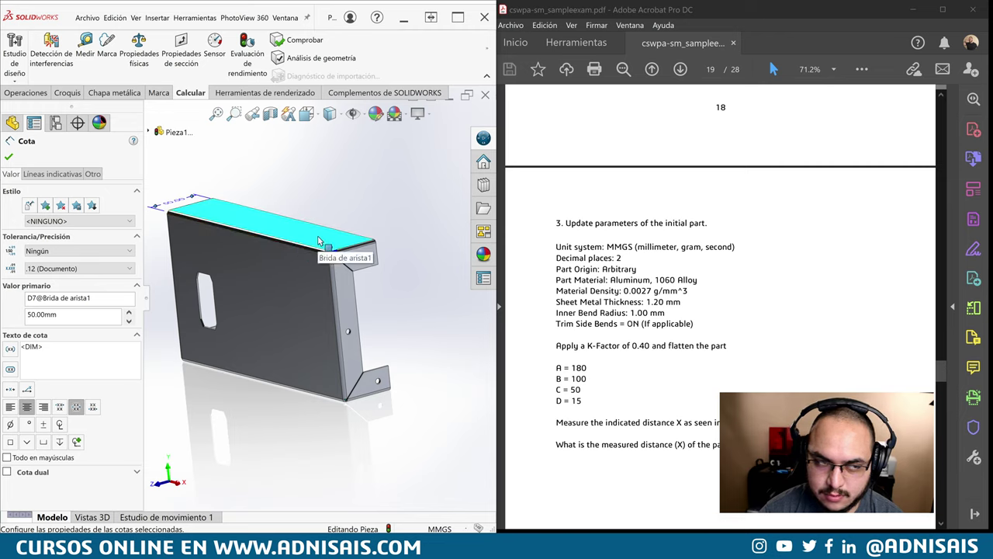
click(393, 304)
click(350, 276)
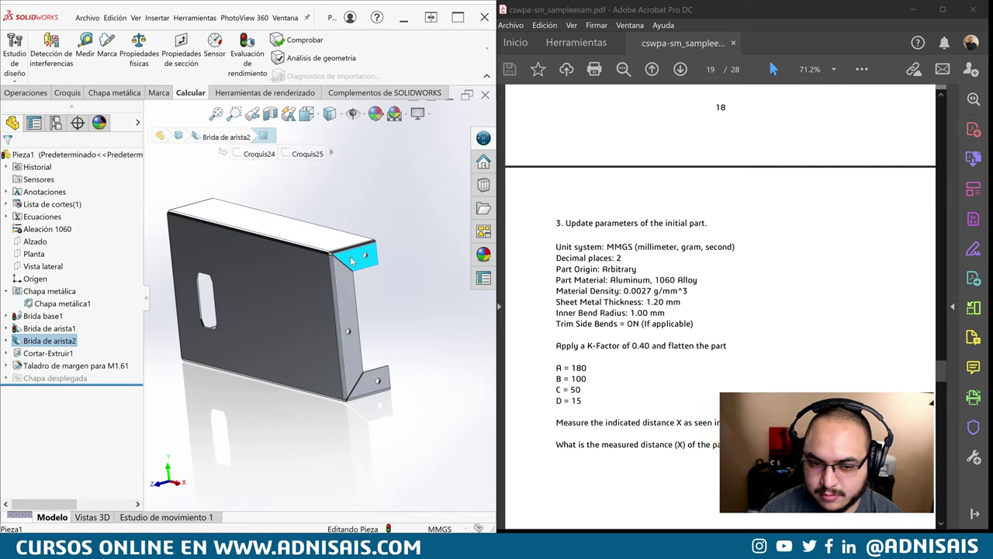
double_click(322, 278)
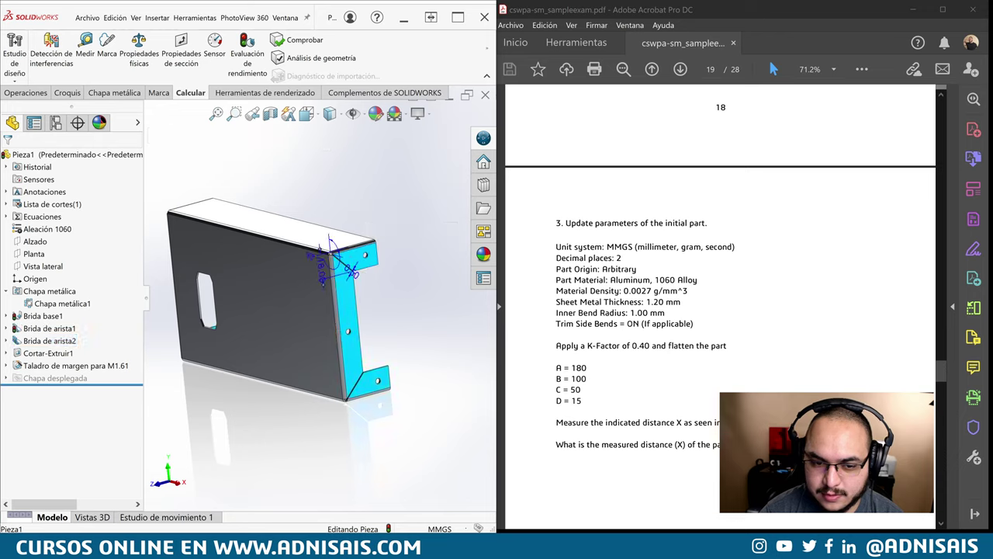
text(15)
key(Return)
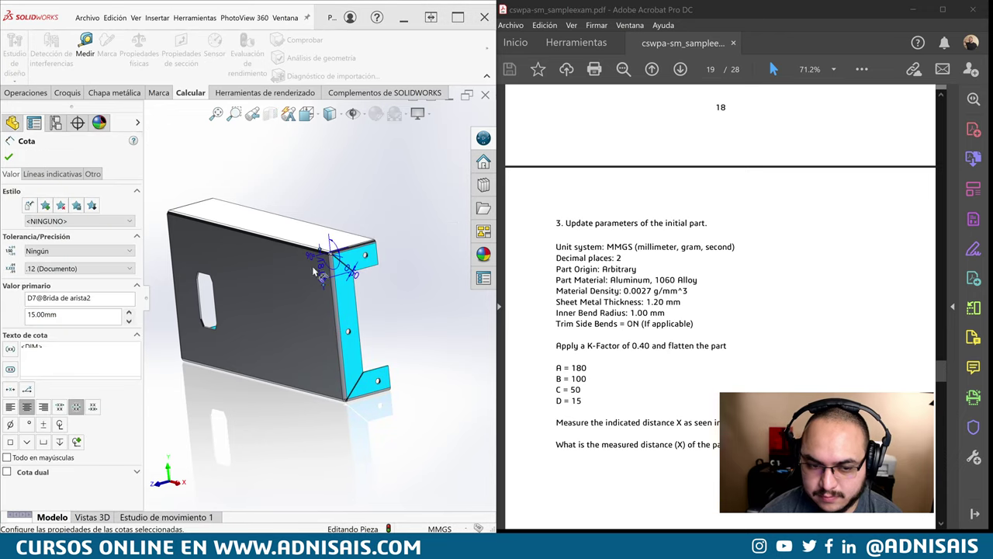
click(220, 223)
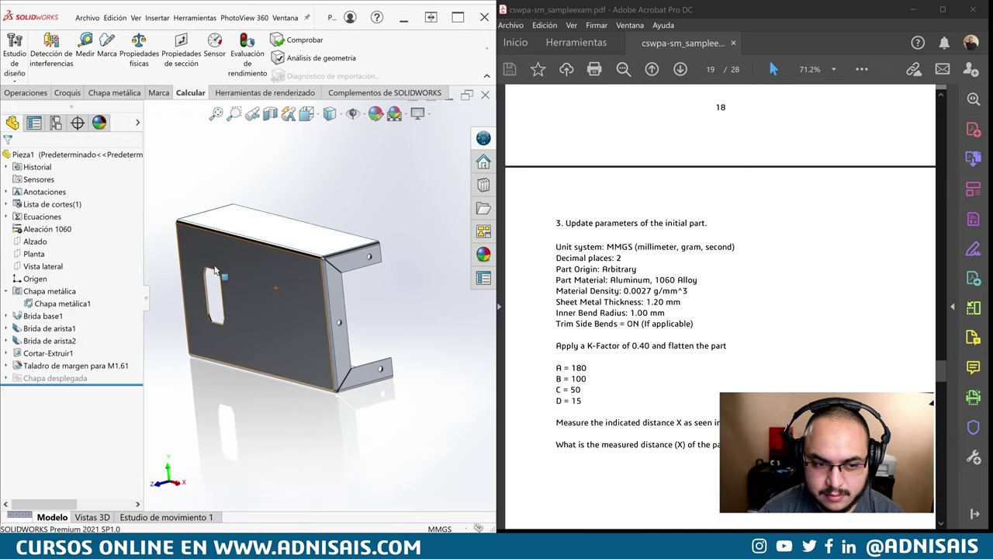
click(262, 268)
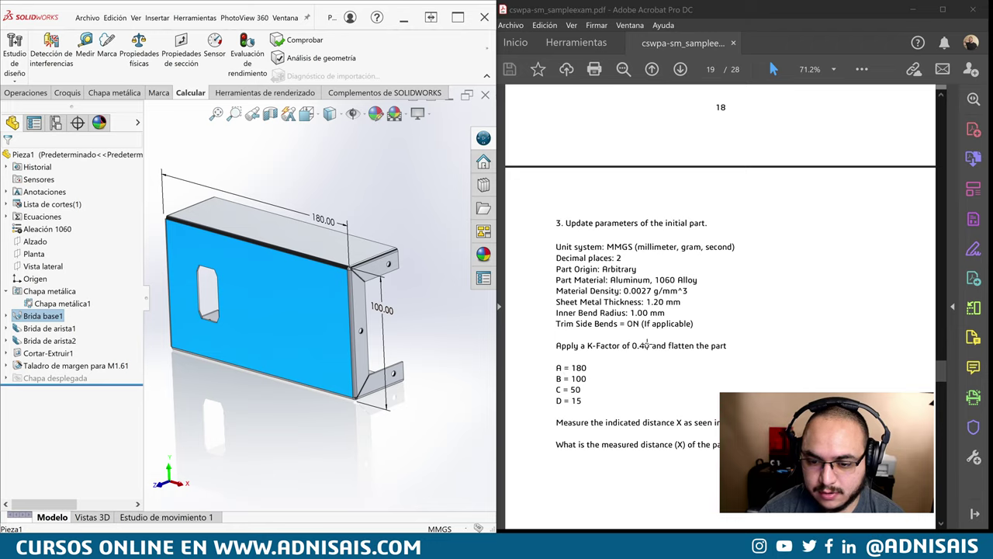
- Edit the Chapa metálica feature, changing its K-factor from 0.5 to 0.4
click(36, 292)
right_click(35, 292)
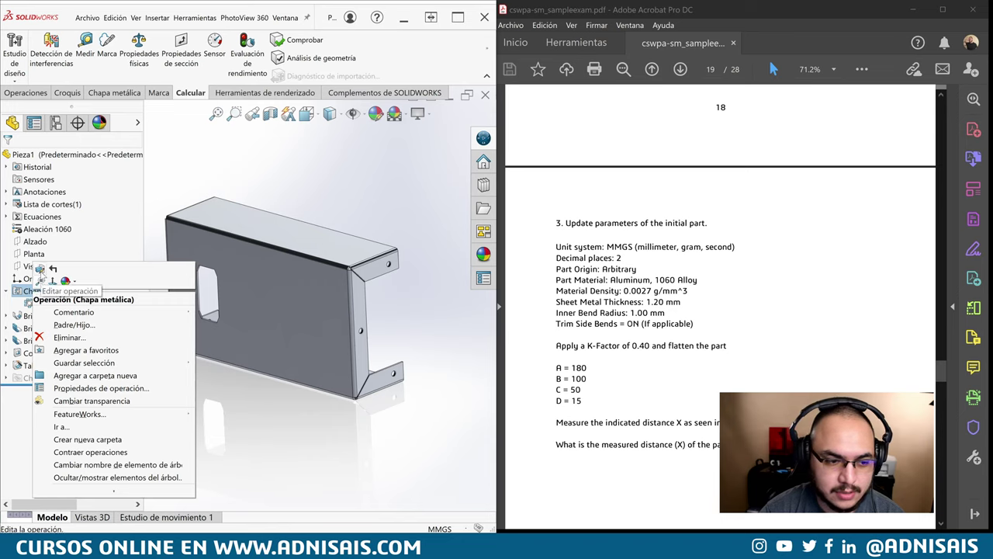
click(41, 277)
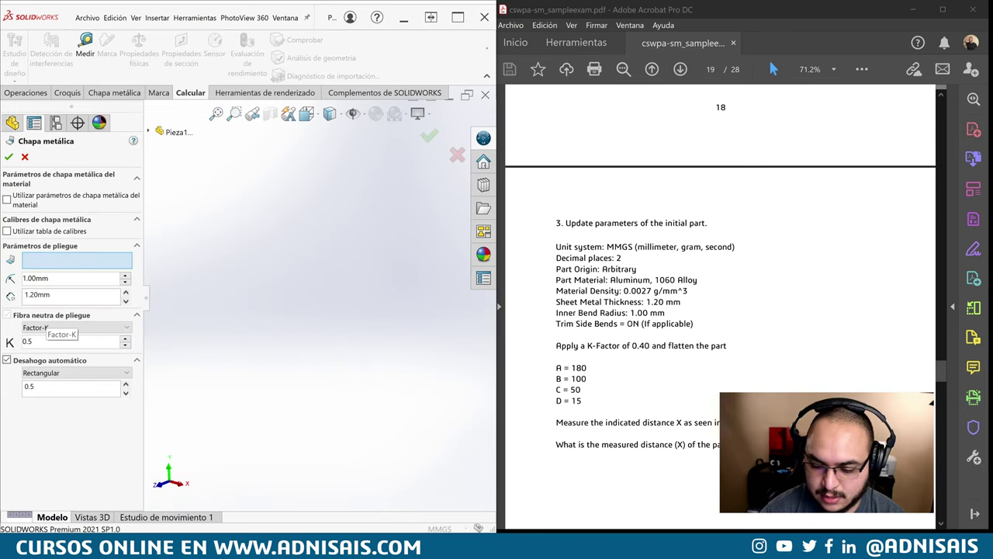
double_click(35, 342)
text(0.4)
key(Return)
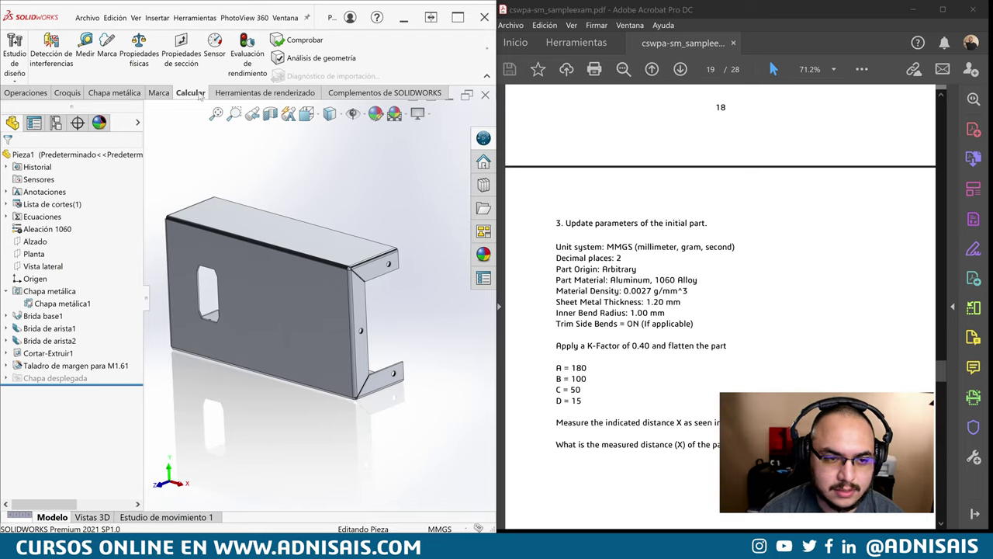
click(117, 93)
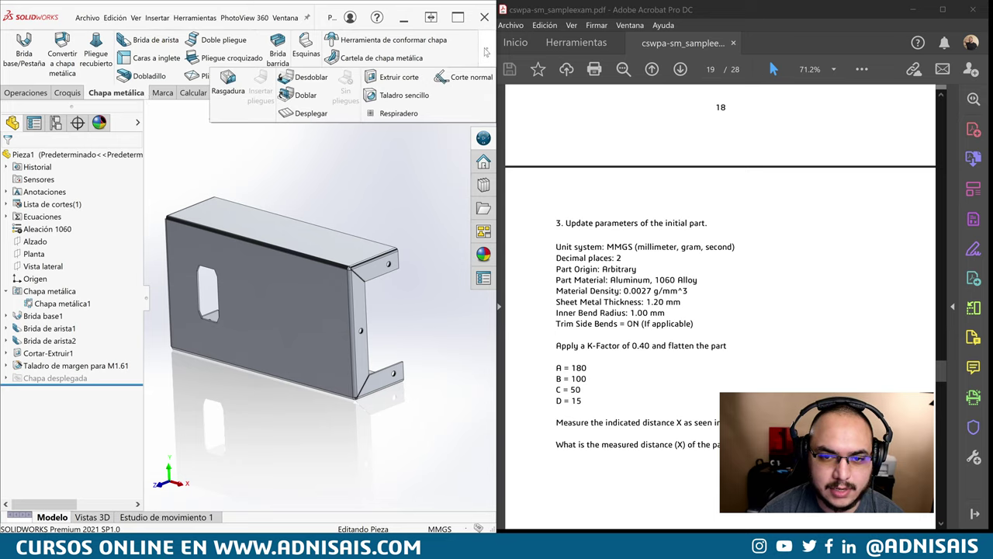
- Flatten the enclosure with Desplegar and view the flat pattern from the front
click(302, 114)
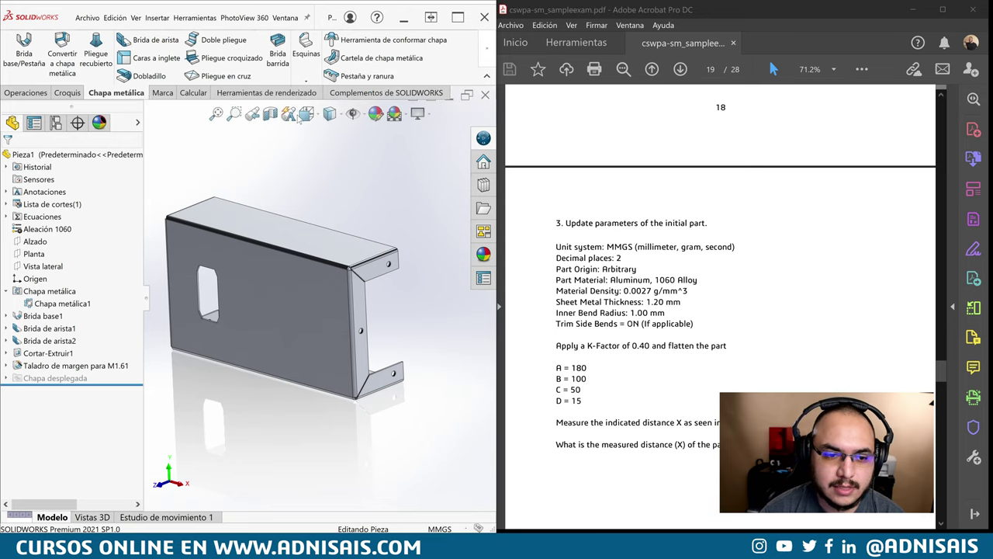
click(286, 244)
middle_drag(286, 243, 340, 265)
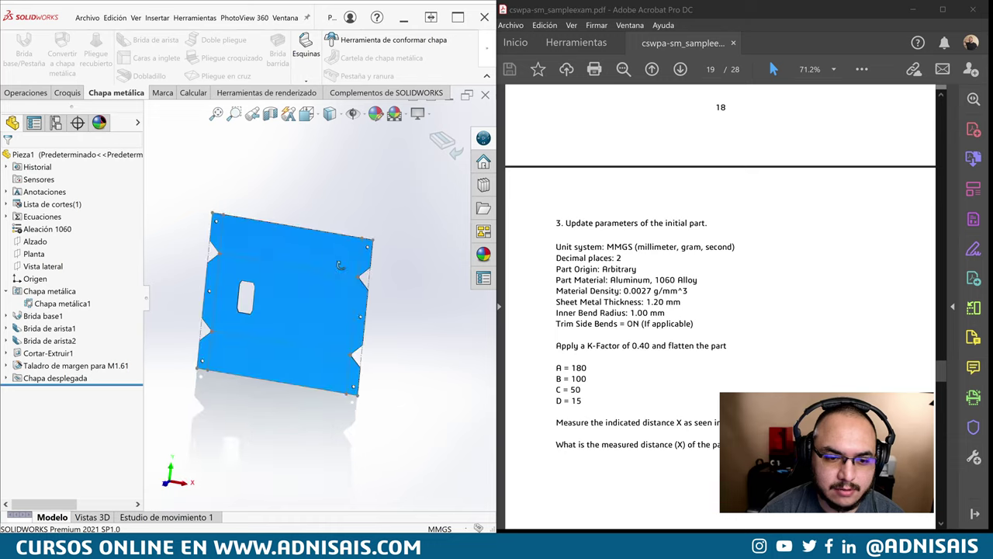
key(ctrl+5)
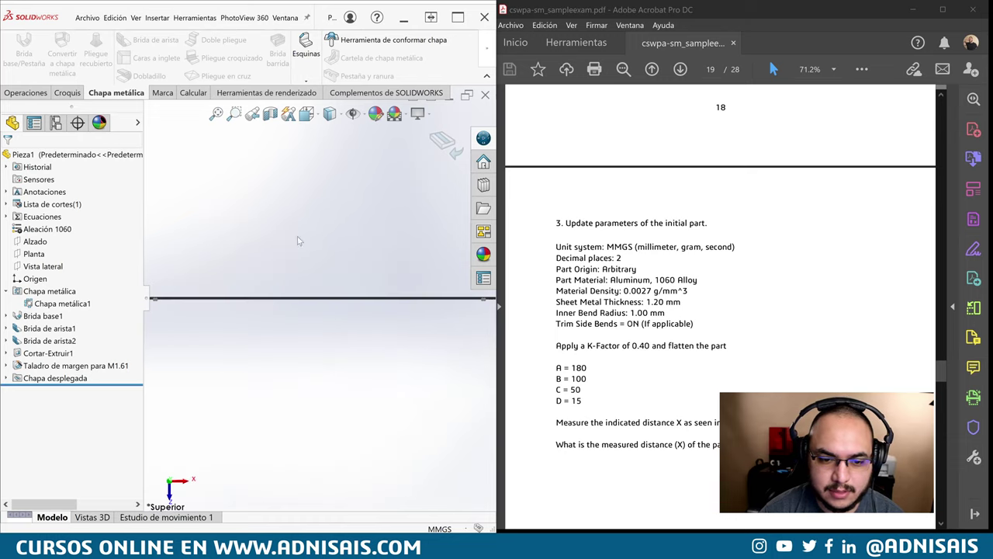
key(ctrl+1)
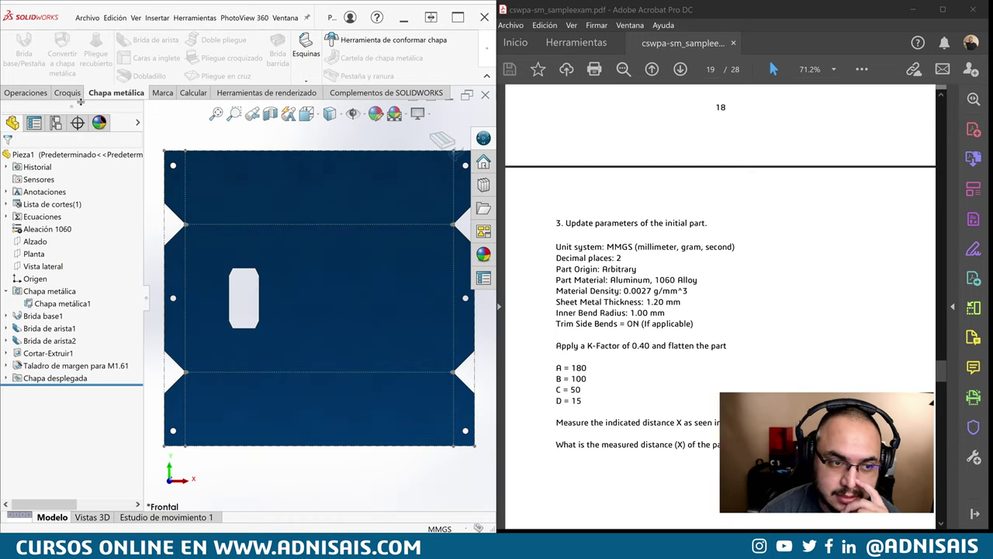
click(67, 94)
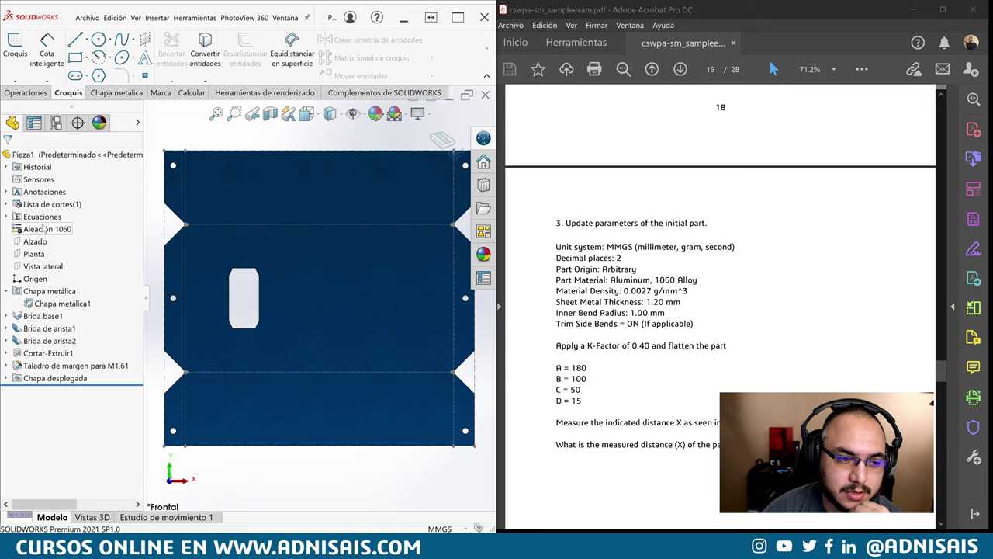
- Check the cut-list Ancho del envolvente of 195.85 mm against answer 3 in the PDF
right_click(48, 204)
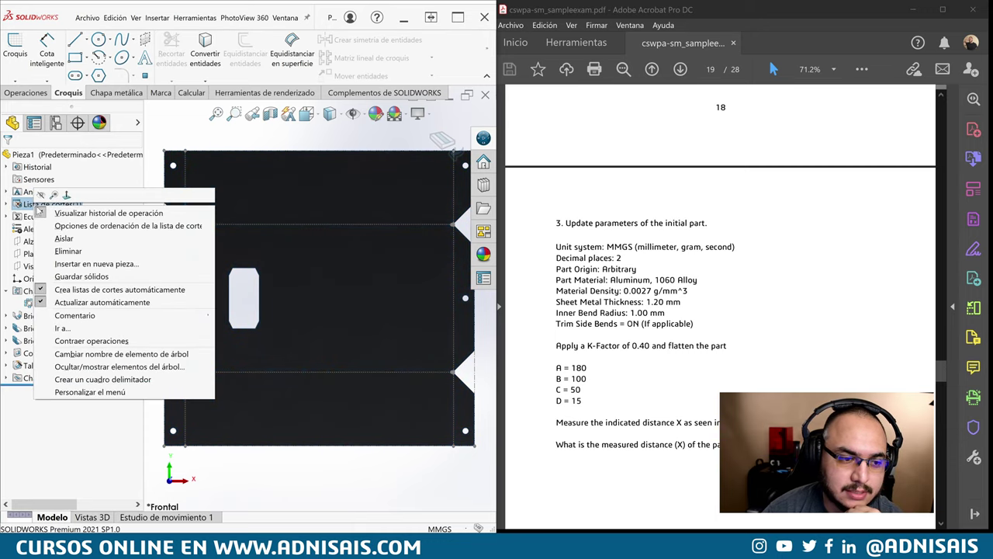
click(7, 204)
right_click(36, 218)
click(80, 233)
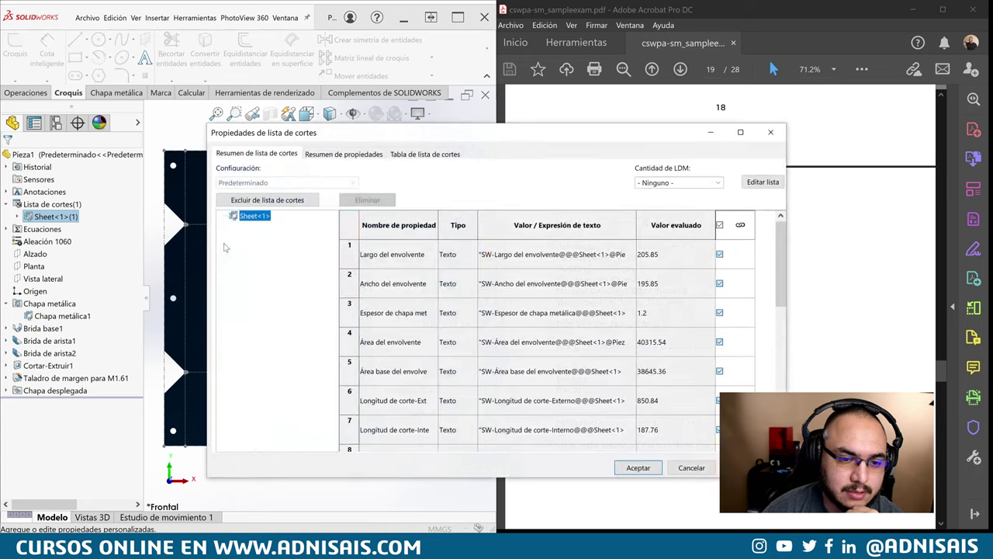
mouse_move(432, 136)
mouse_down()
mouse_move(262, 105)
mouse_move(223, 86)
mouse_up()
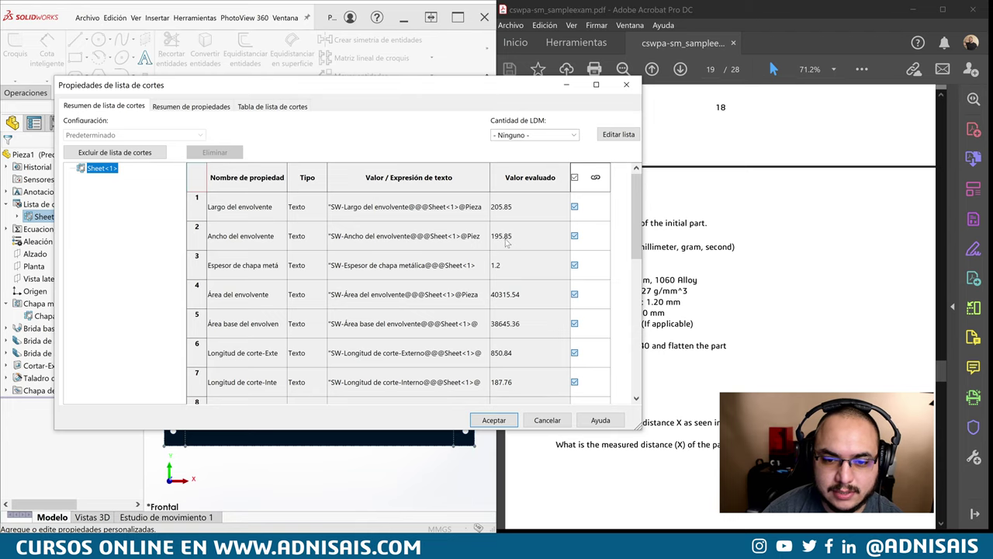
drag(439, 85, 413, 76)
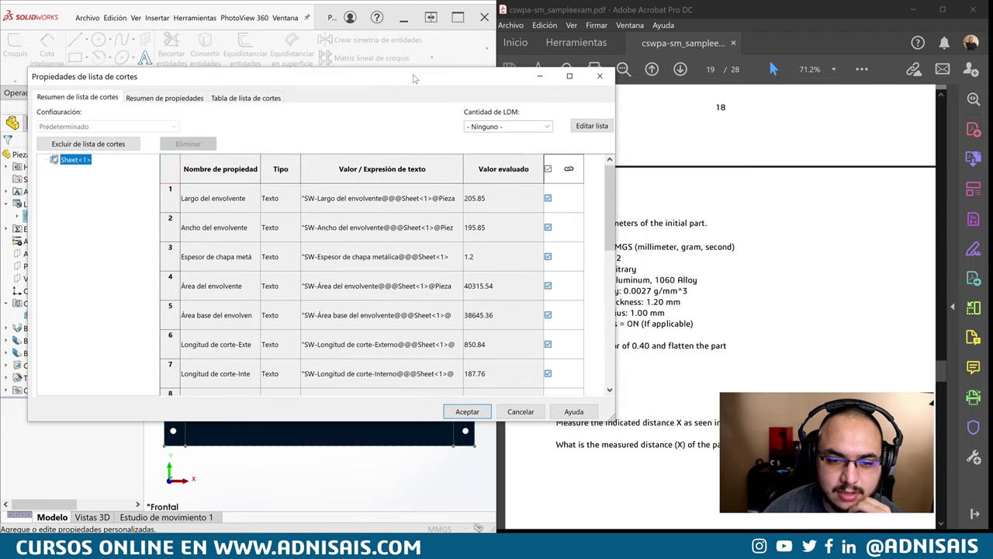
click(941, 372)
drag(941, 373, 950, 450)
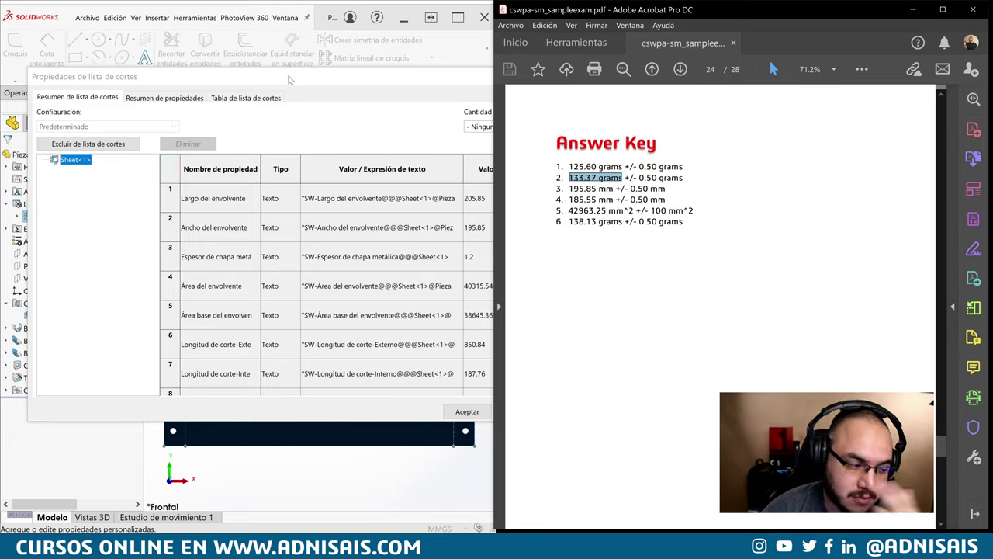
click(244, 91)
click(603, 81)
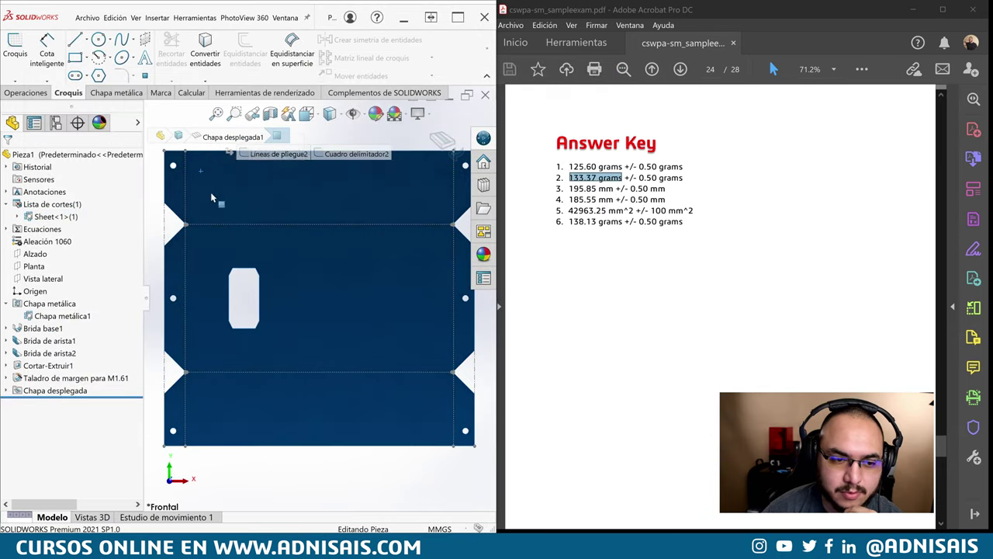
- Dimension the flat pattern's 195.85 mm width and scroll the PDF to question 4
click(46, 48)
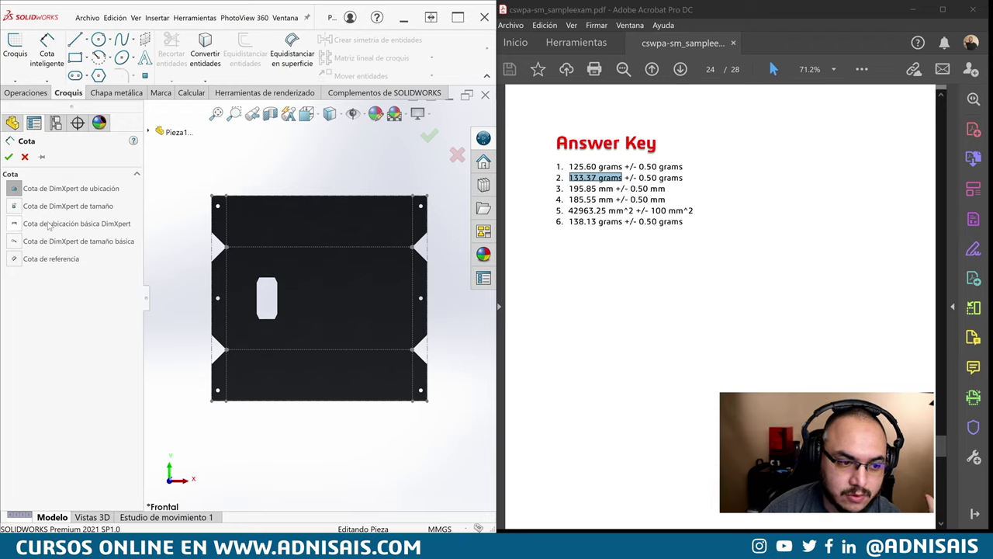
click(427, 246)
click(434, 194)
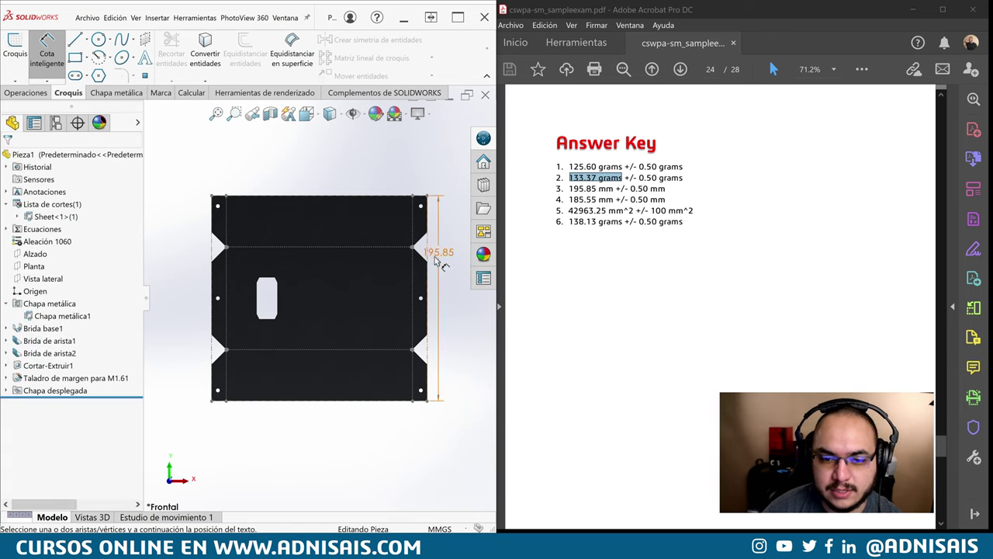
key(Escape)
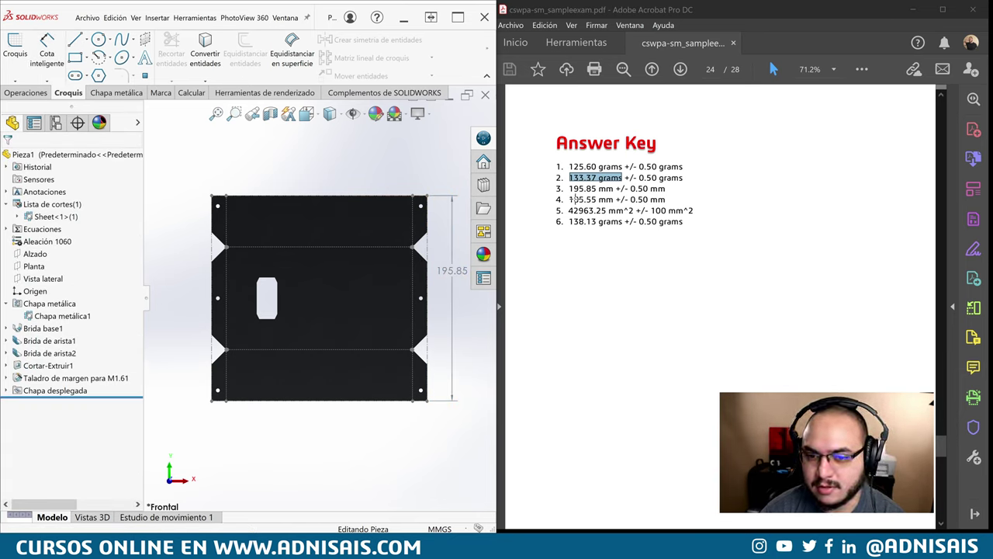
mouse_move(942, 450)
mouse_down()
mouse_move(945, 375)
mouse_move(910, 388)
mouse_up()
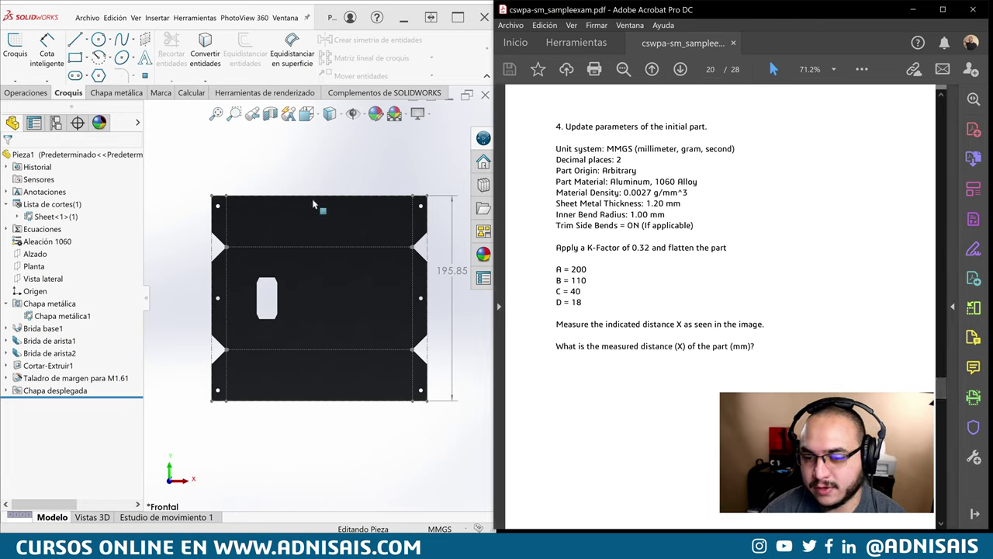
- Return to the model and fold the part back from its flattened state
click(313, 173)
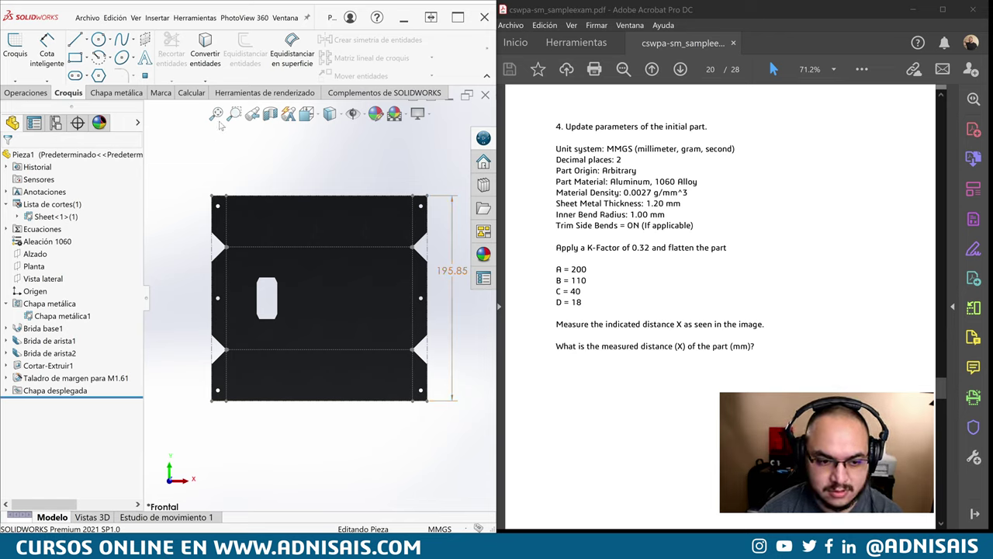
click(116, 92)
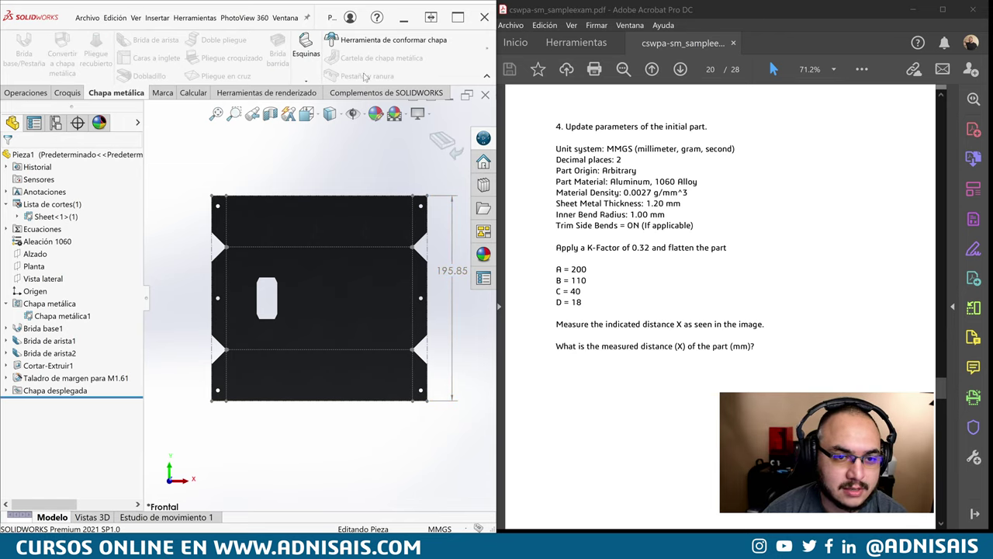
click(306, 81)
click(281, 86)
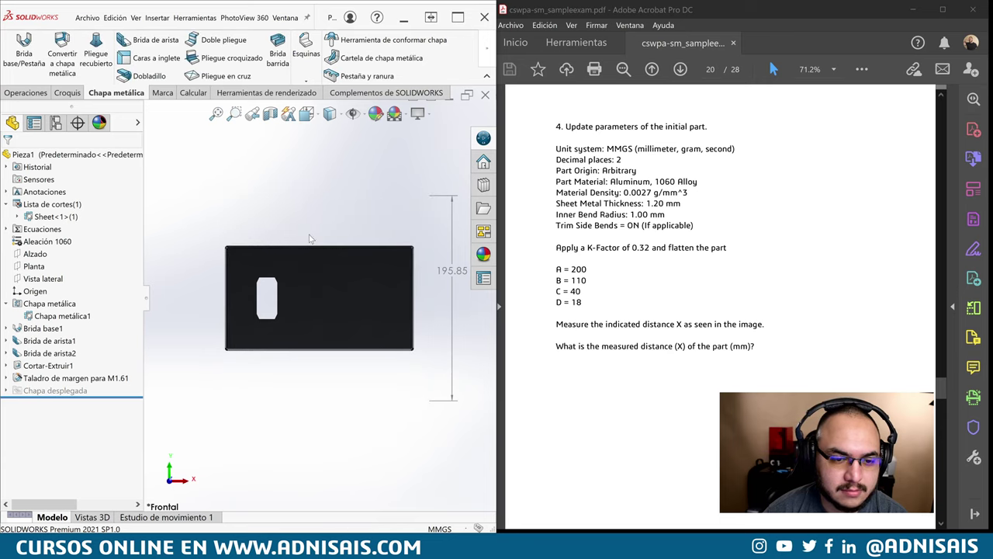
- Change the base height to 110 mm and the length to 200 mm
click(297, 306)
scroll(348, 297, down, 3)
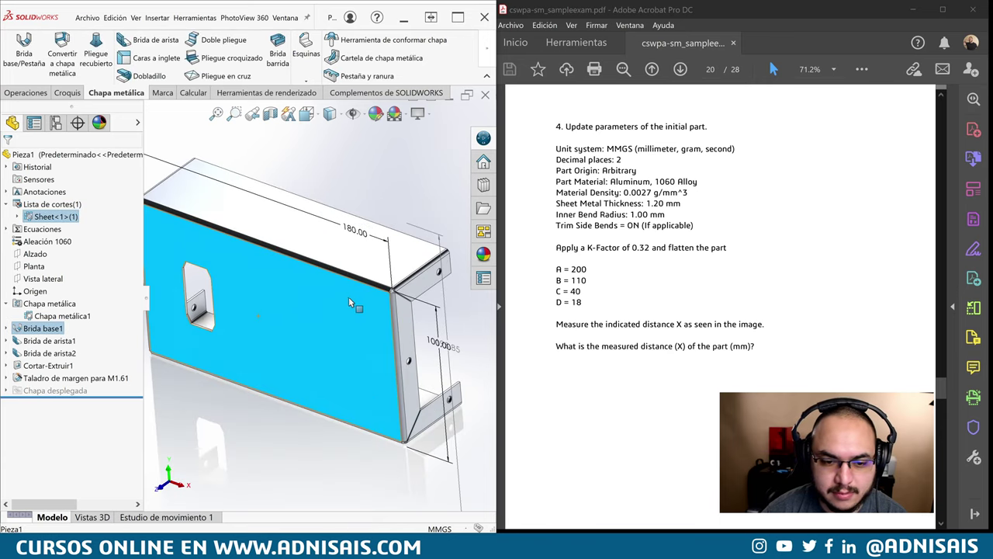
double_click(442, 342)
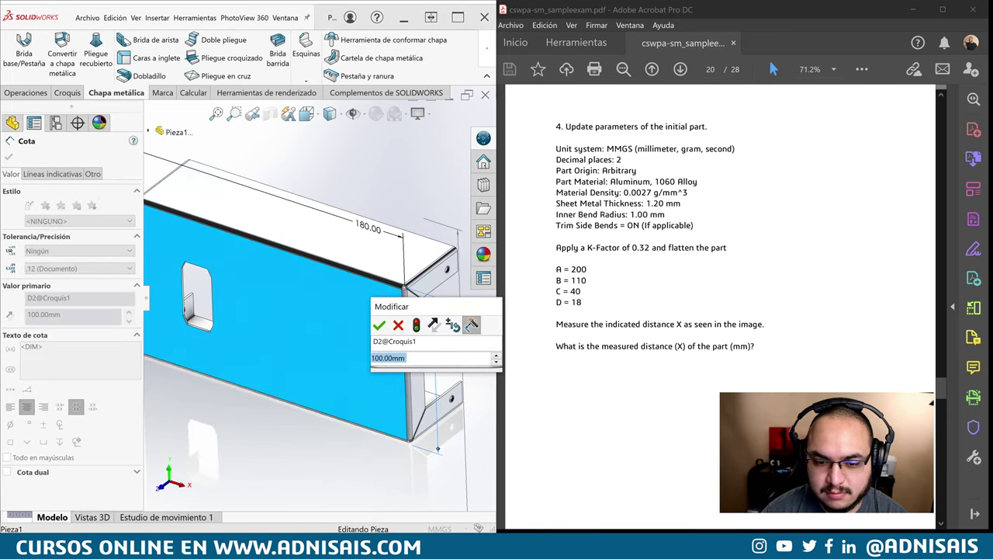
text(110)
key(Return)
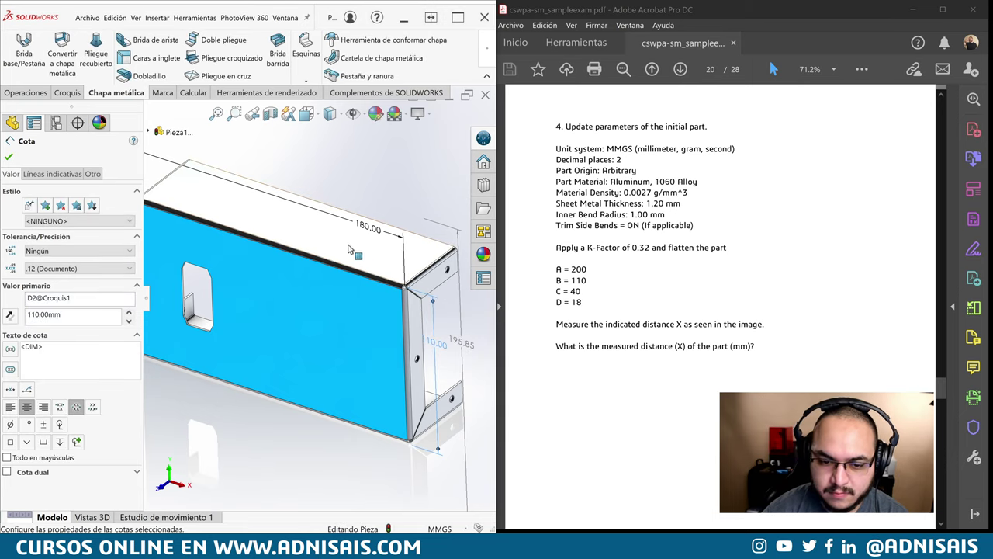
double_click(364, 228)
text(200)
key(Return)
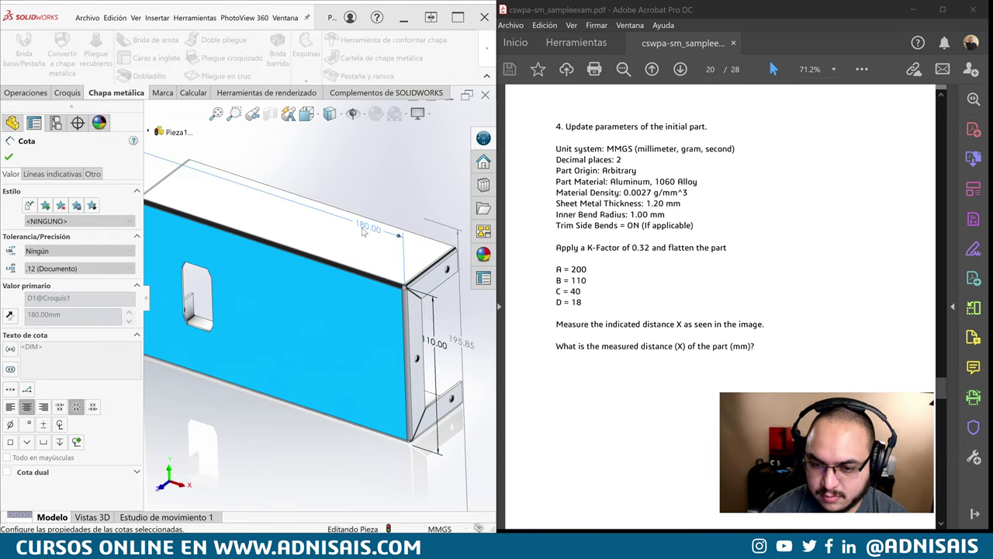
- Set the first edge flange to 40 mm and the second flange lip to 18 mm
click(359, 250)
scroll(342, 232, up, 3)
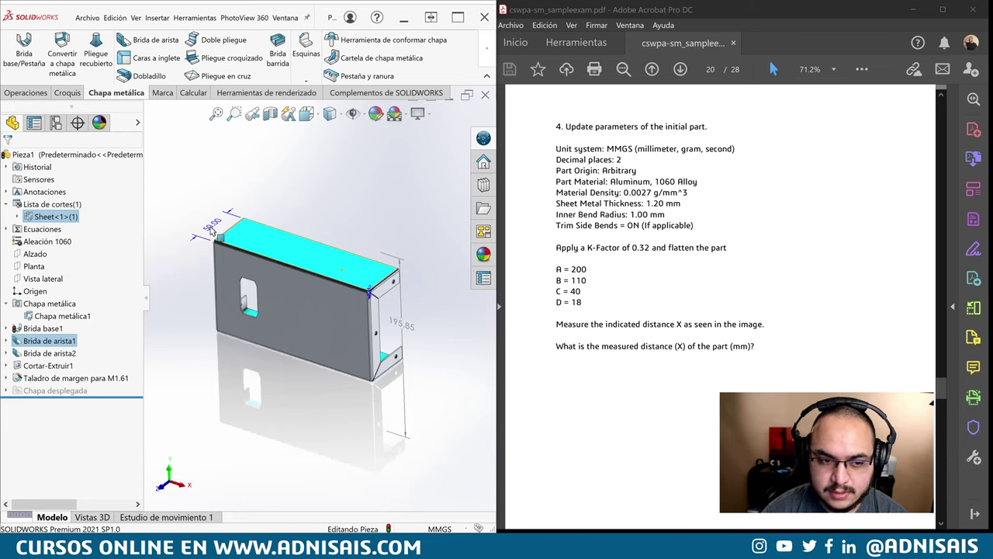
double_click(215, 233)
text(40)
key(Return)
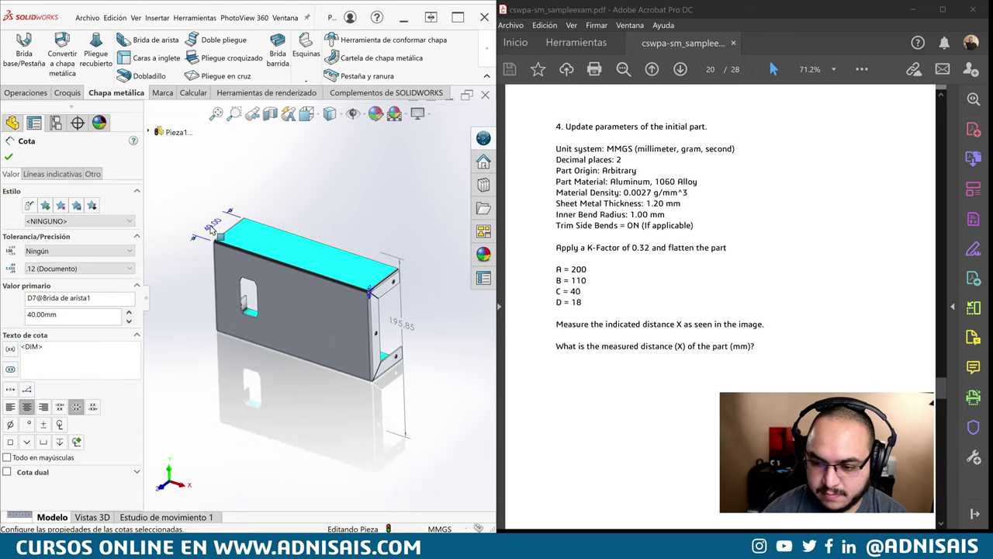
click(371, 309)
double_click(371, 308)
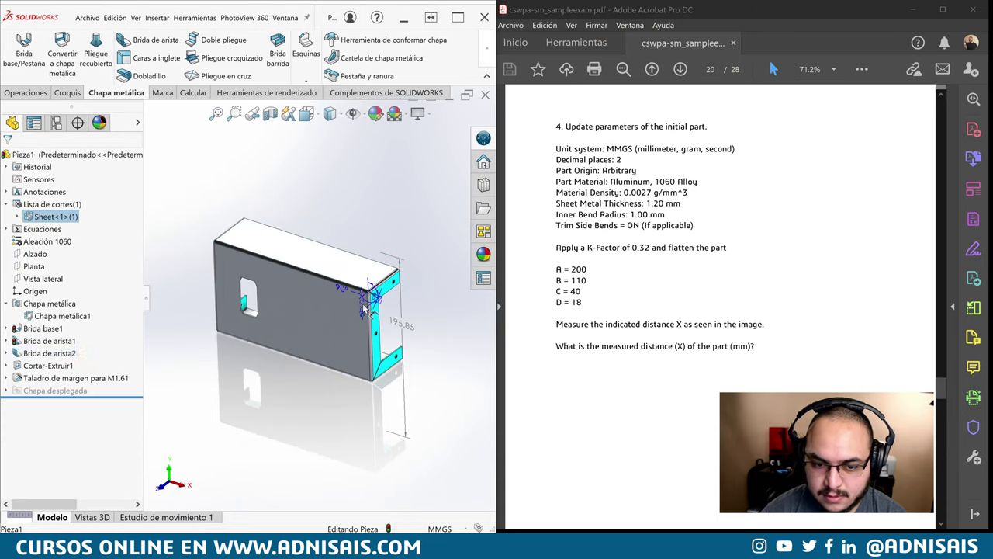
text(18)
key(Return)
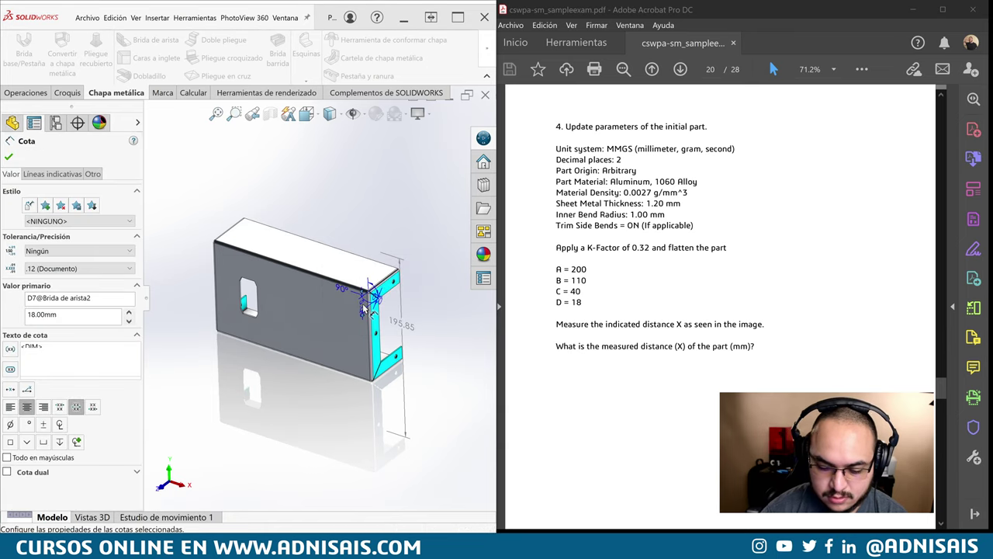
click(372, 301)
- Edit the Chapa metálica feature and enter a K-factor of 0.32
right_click(48, 303)
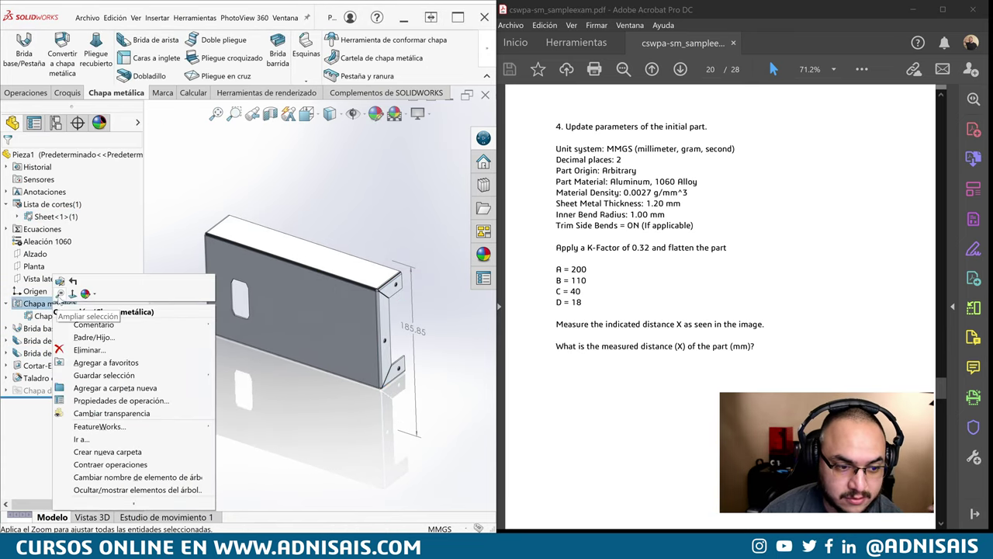
click(58, 286)
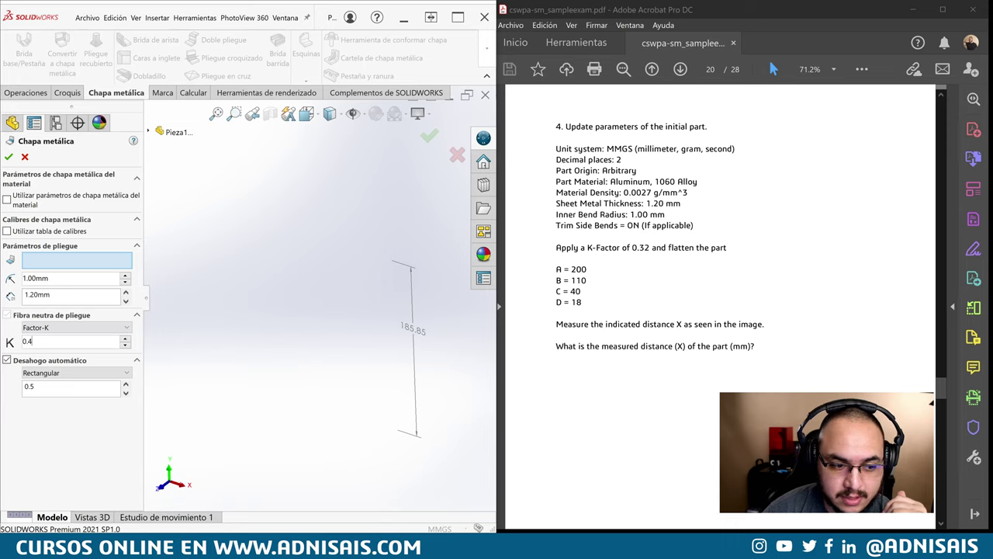
click(59, 341)
text(32)
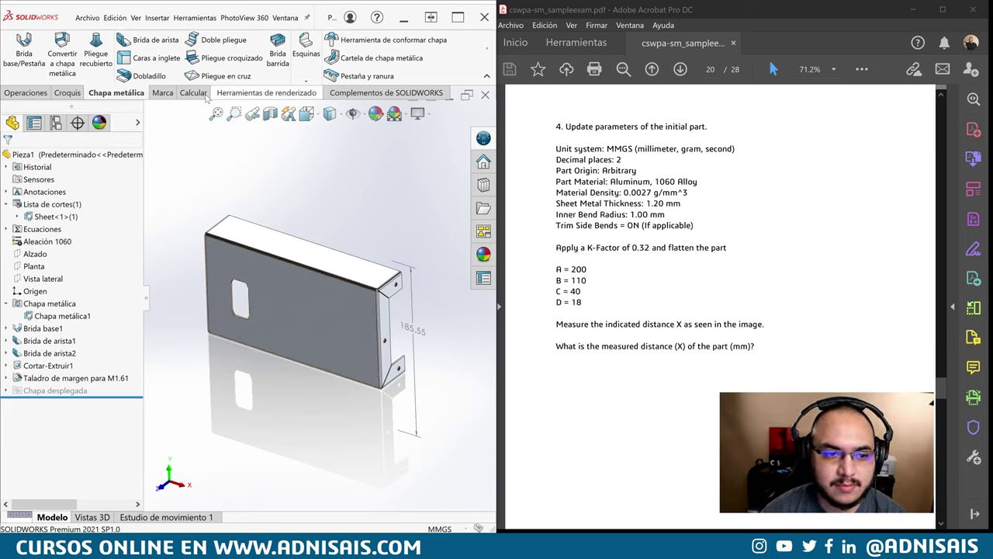
- Flatten the part, match its 185.55 mm width to answer 4, then show question 5
click(479, 56)
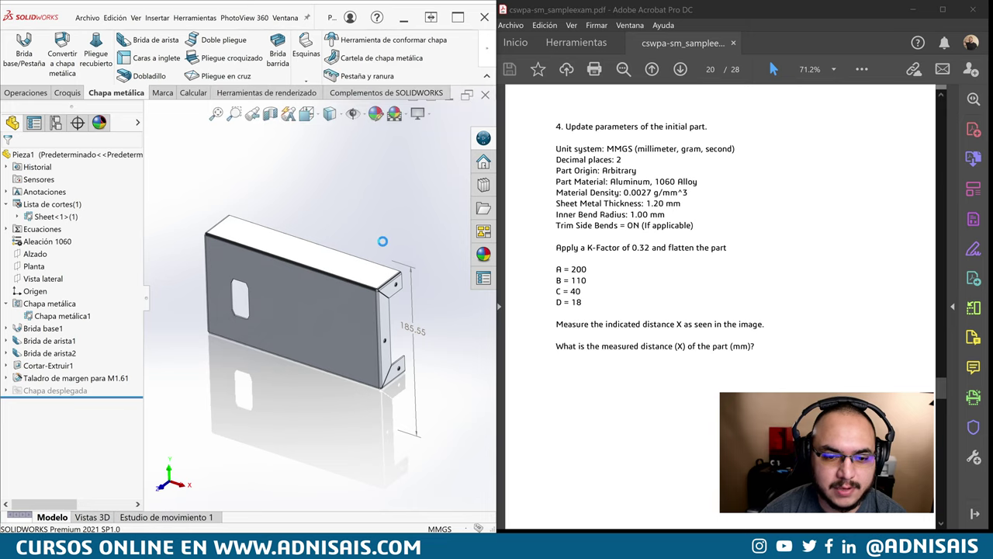
scroll(824, 314, down, 1)
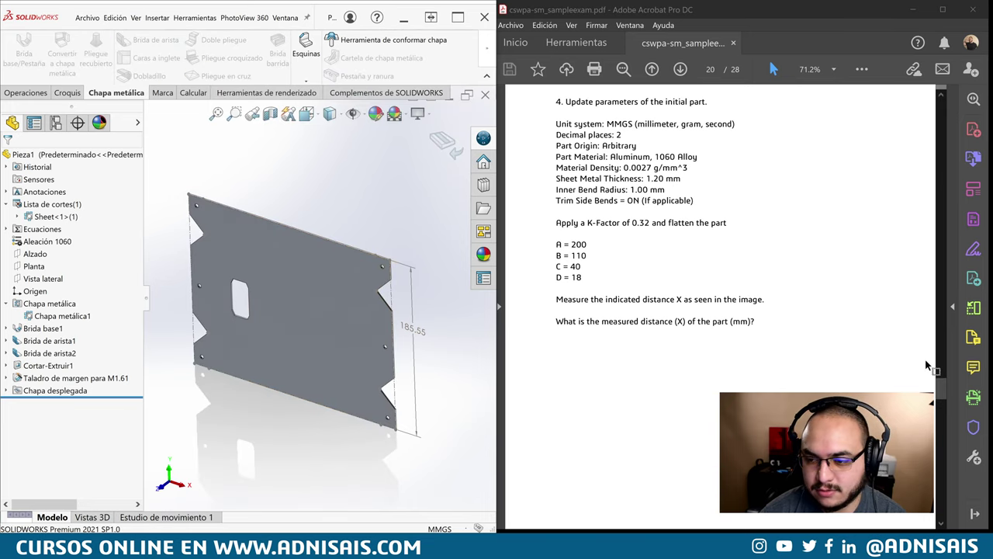
mouse_move(940, 392)
mouse_down()
mouse_move(956, 509)
mouse_move(943, 444)
mouse_up()
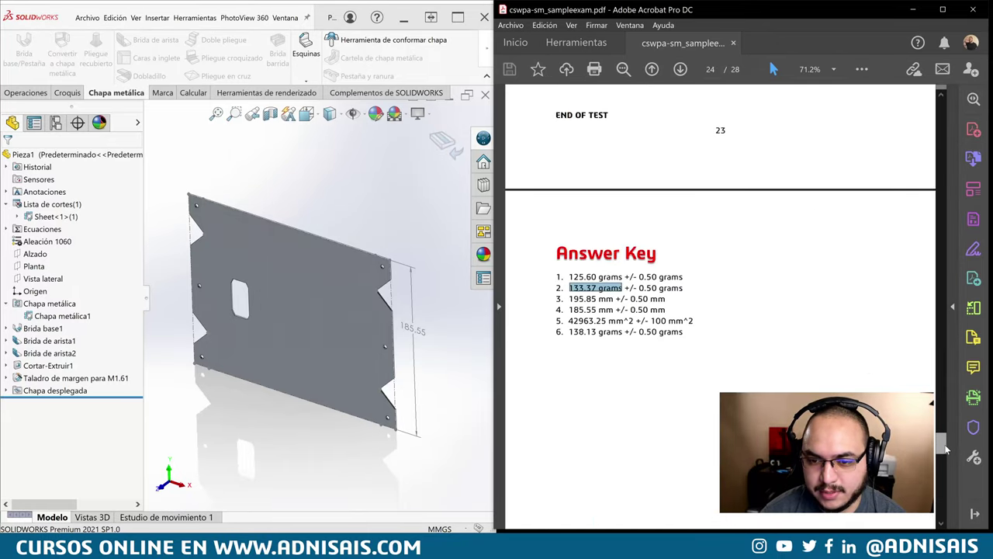
drag(623, 319, 569, 319)
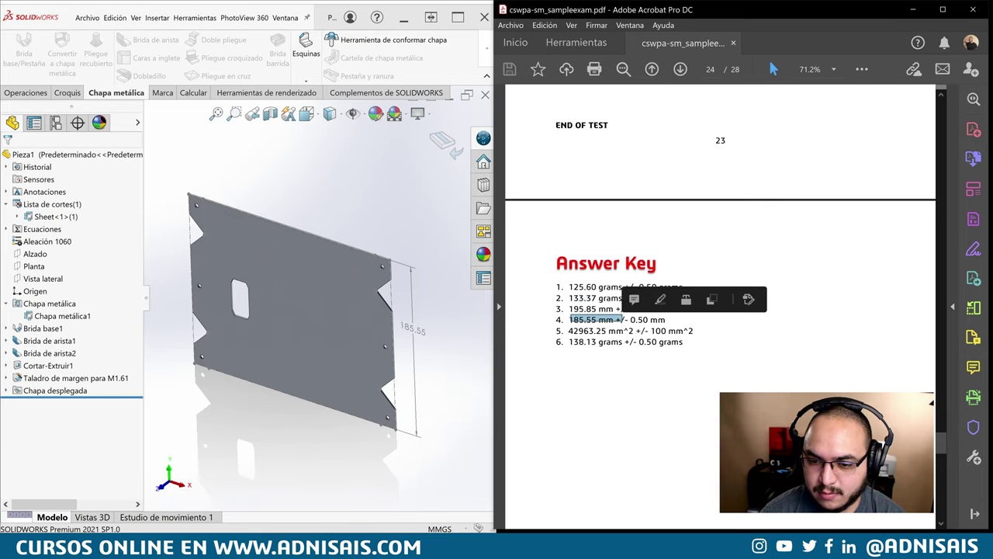
mouse_move(942, 442)
mouse_down()
mouse_move(942, 377)
mouse_move(944, 407)
mouse_up()
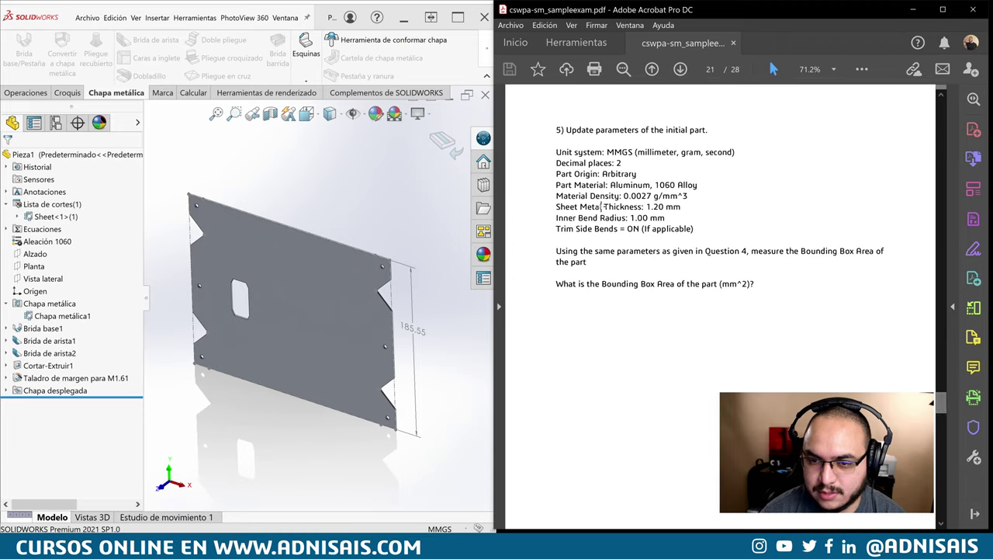
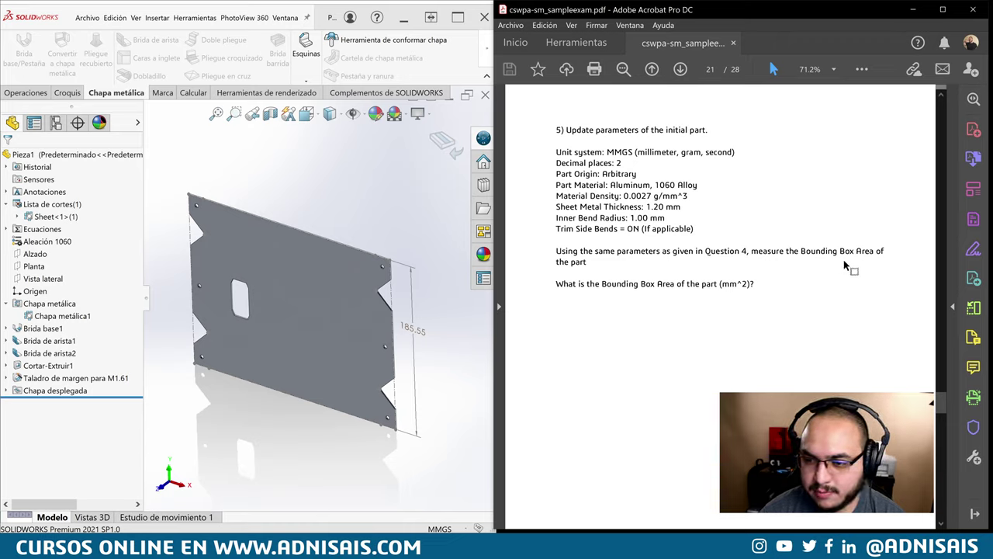
- Open the Sheet<1> cut-list properties to read the 42963.25 bounding box area
click(290, 211)
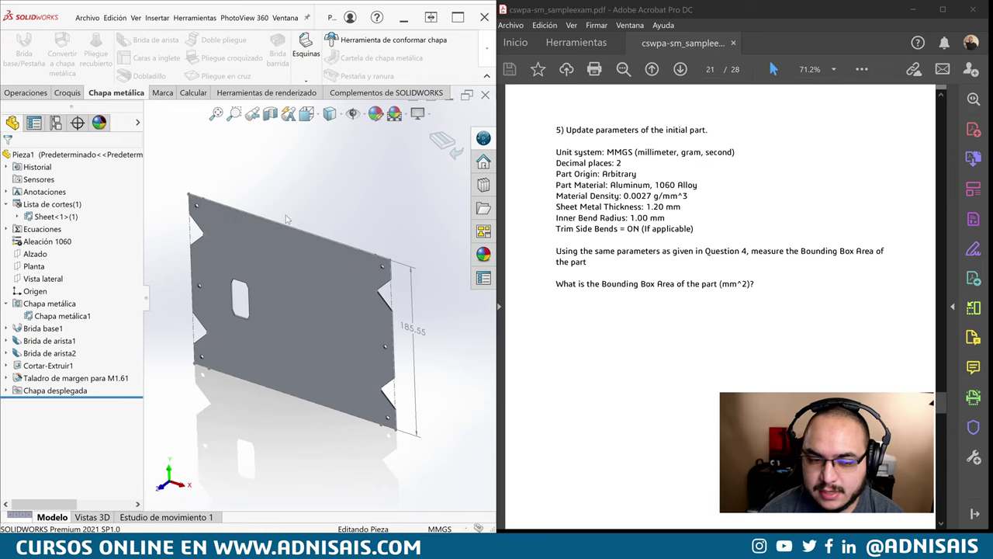
right_click(56, 217)
click(71, 233)
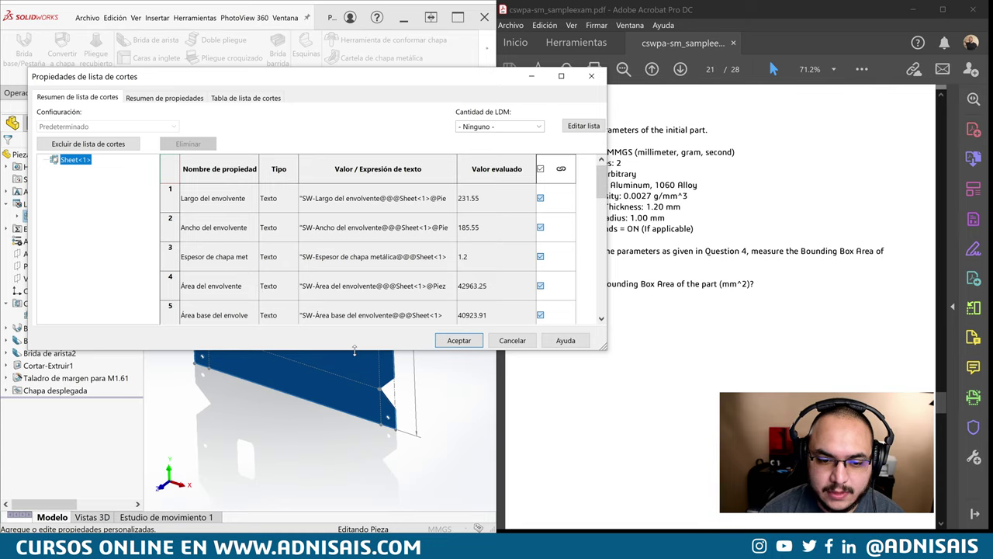
drag(355, 351, 347, 382)
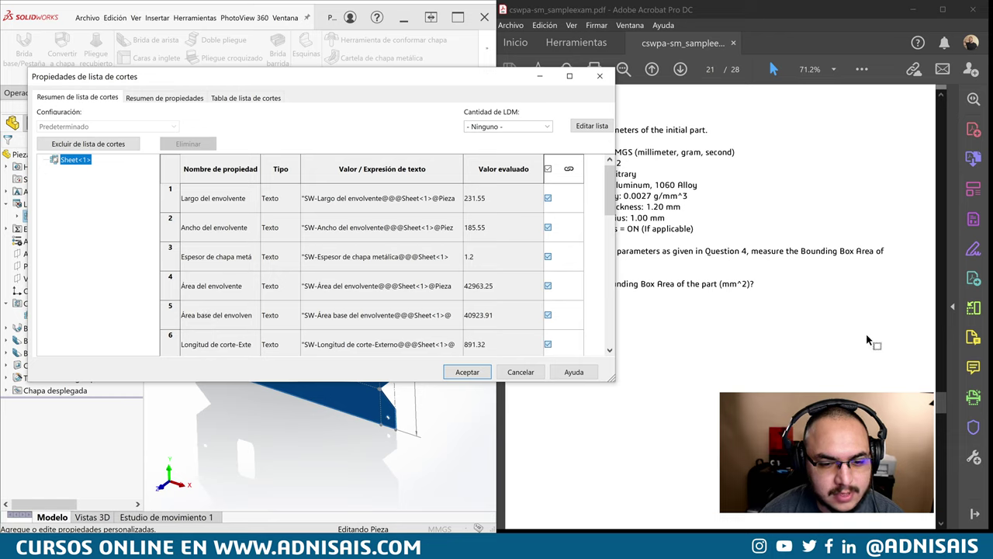
- Check the area against the exam PDF answer key, then minimize the properties window
click(916, 357)
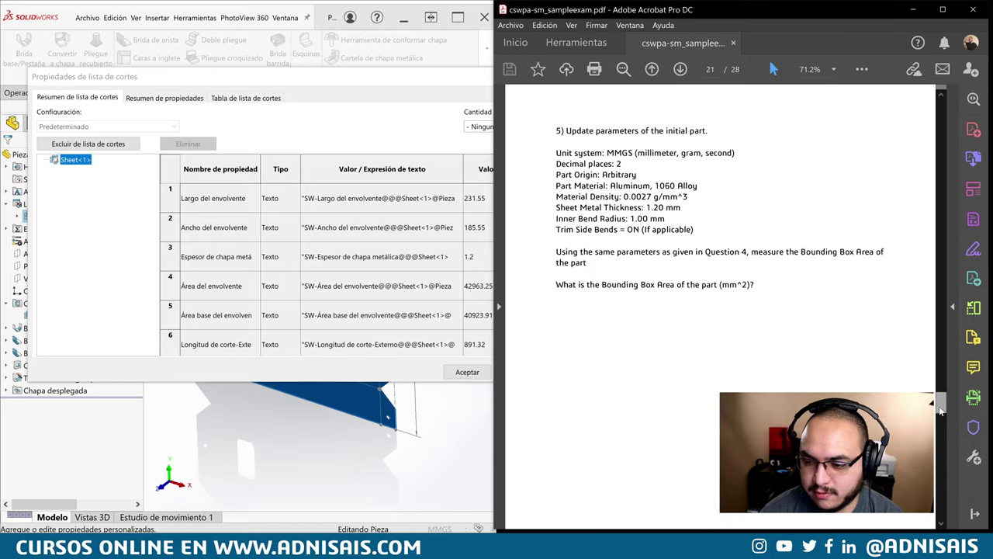
scroll(637, 361, down, 10)
scroll(636, 361, down, 20)
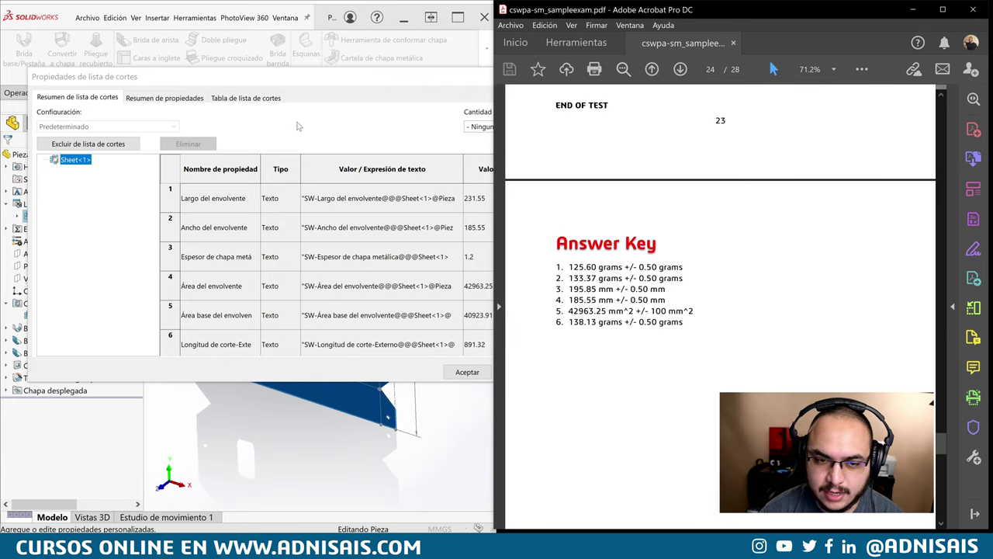
click(297, 126)
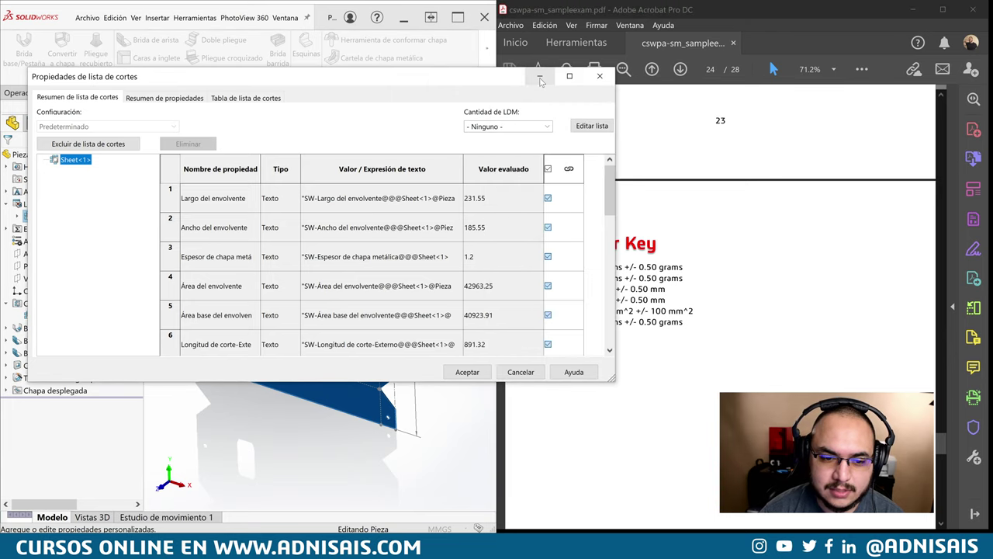
click(540, 78)
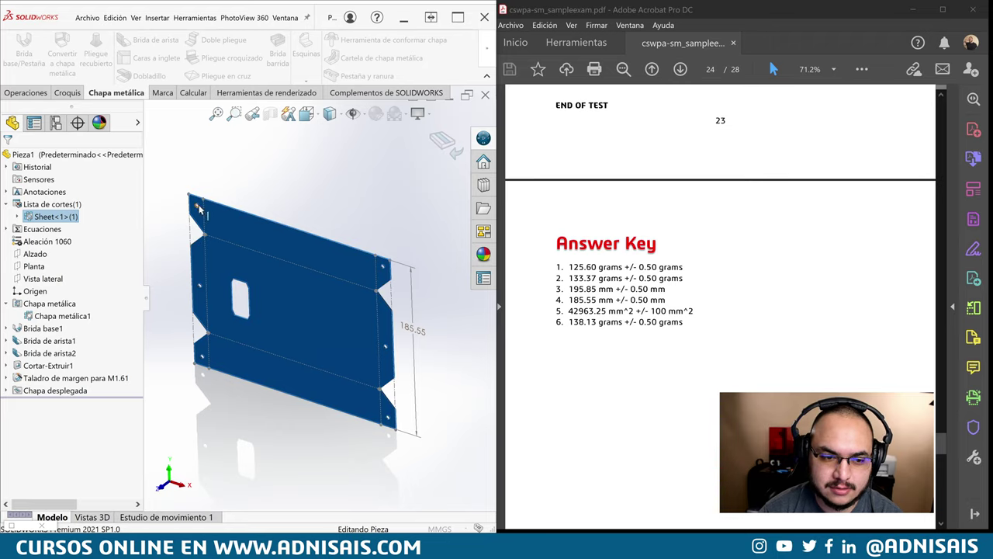
- Scroll through the exam PDF answer key
scroll(829, 289, up, 1)
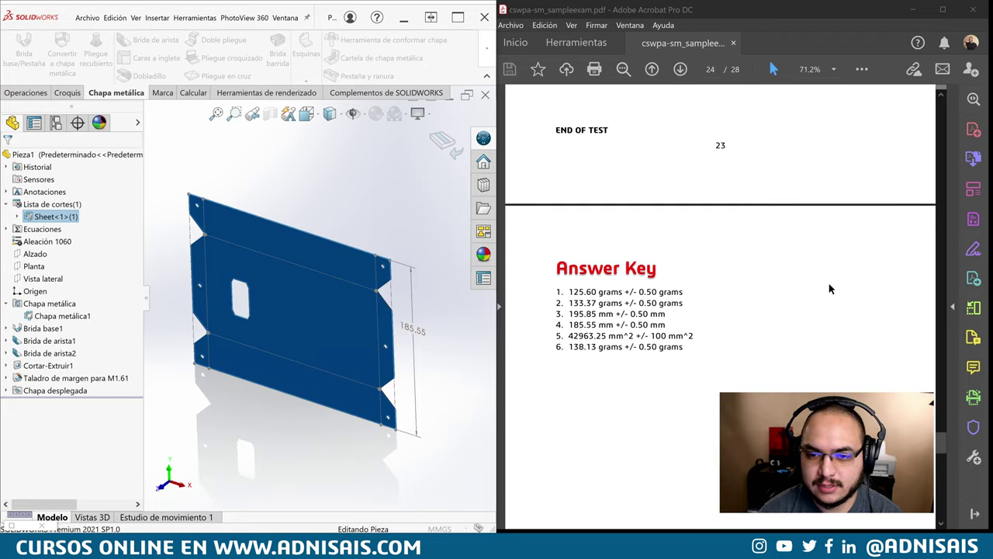
drag(941, 440, 950, 402)
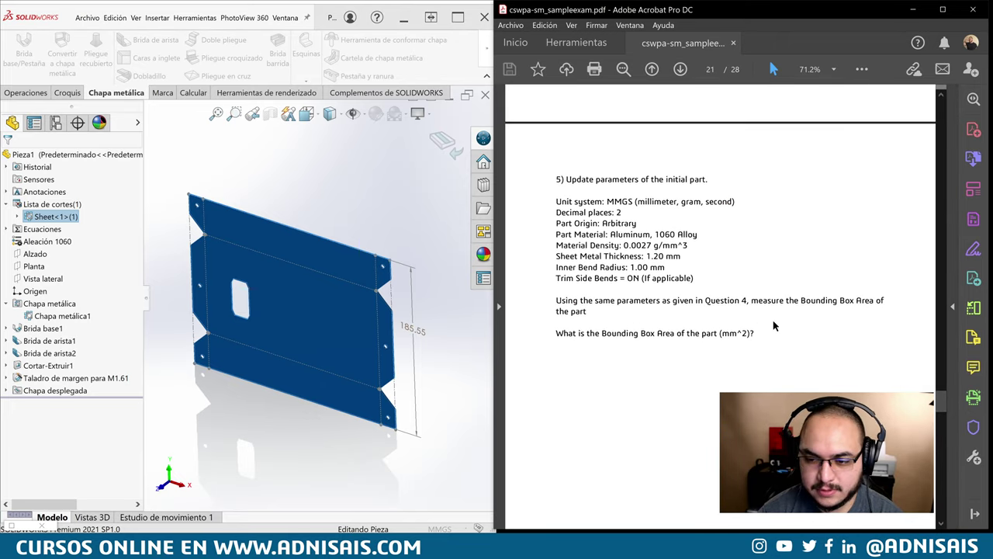
scroll(774, 326, down, 1)
scroll(773, 277, down, 1)
scroll(780, 271, down, 2)
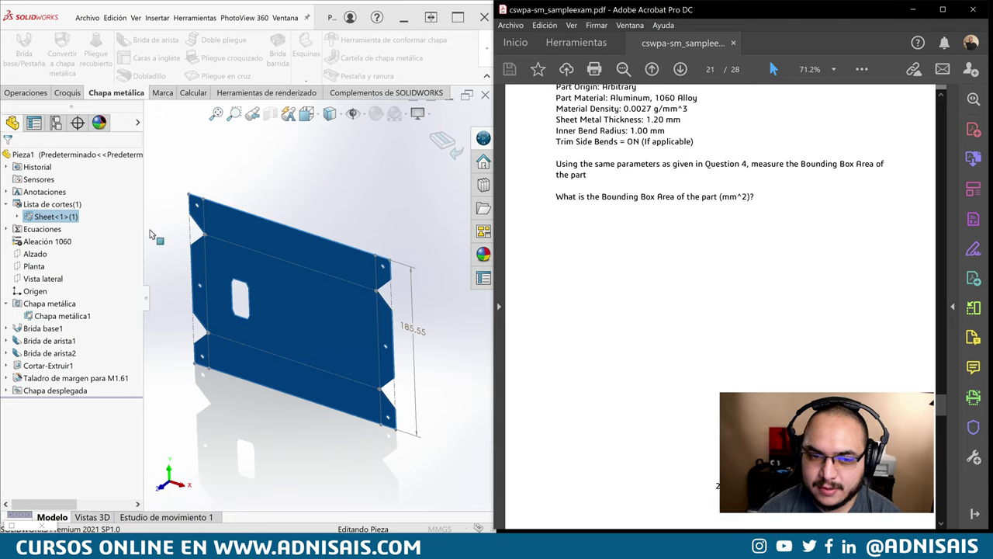
- Restore the minimized cut-list properties window and close it
right_click(59, 217)
click(417, 169)
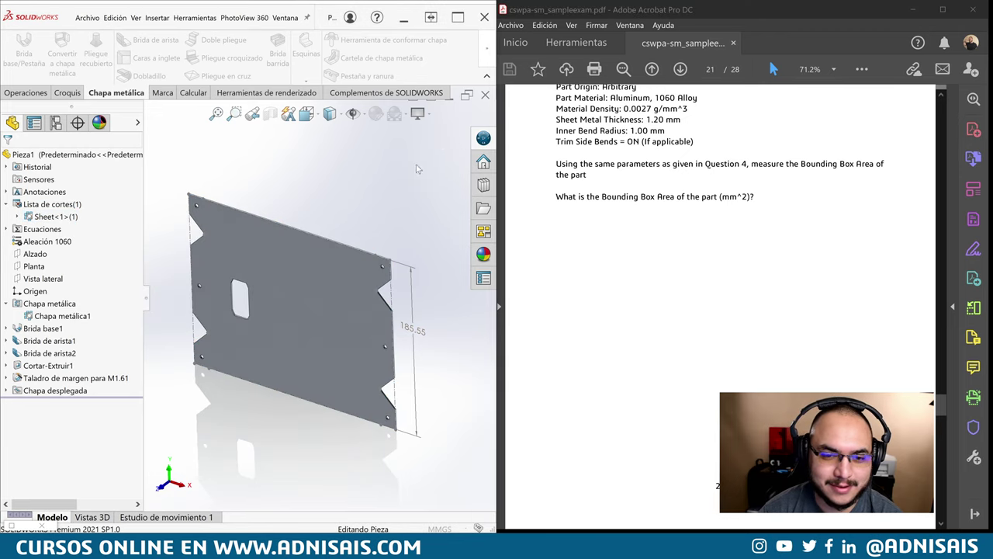
right_click(59, 216)
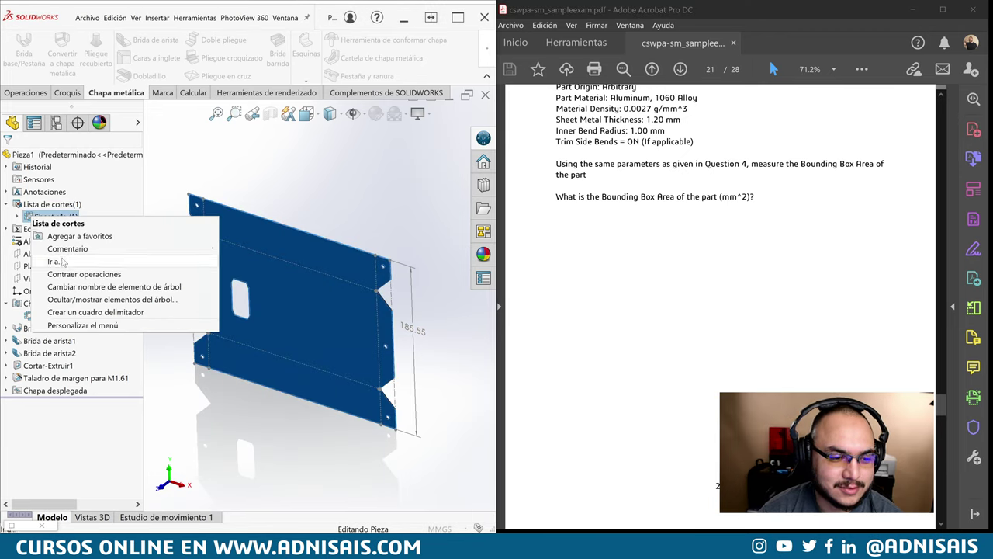
click(339, 230)
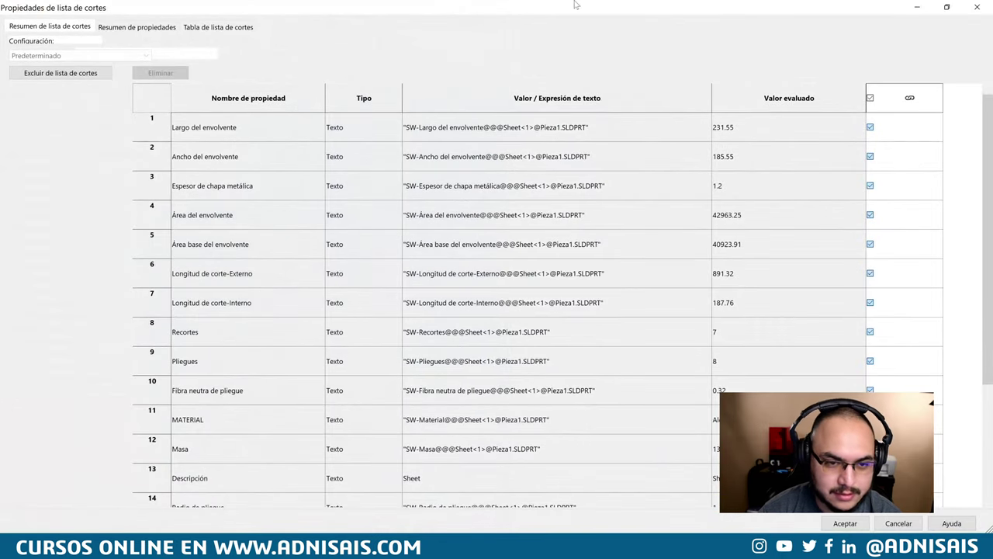
drag(574, 5, 376, 102)
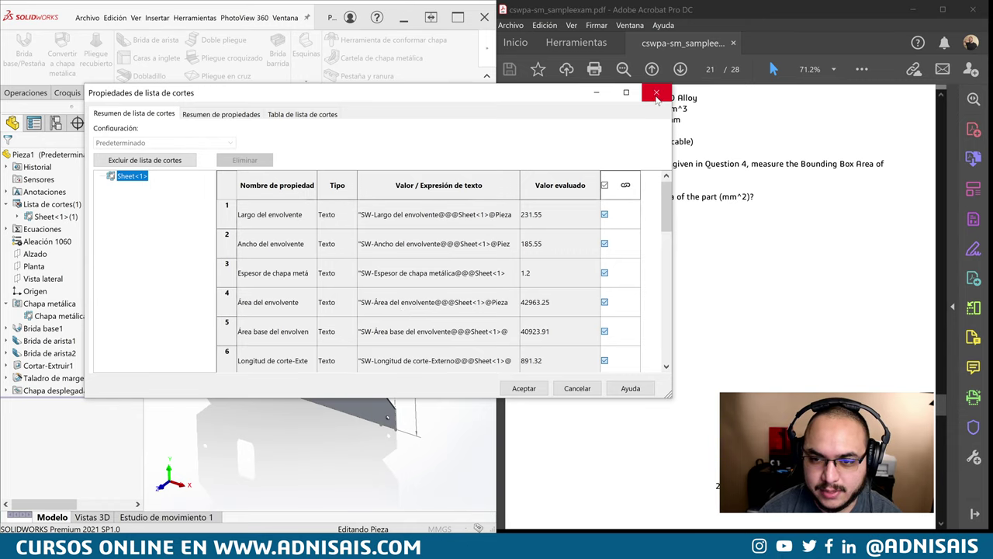
click(657, 92)
scroll(807, 270, down, 2)
- Scroll the exam PDF to Question 6's reference images
scroll(815, 272, down, 3)
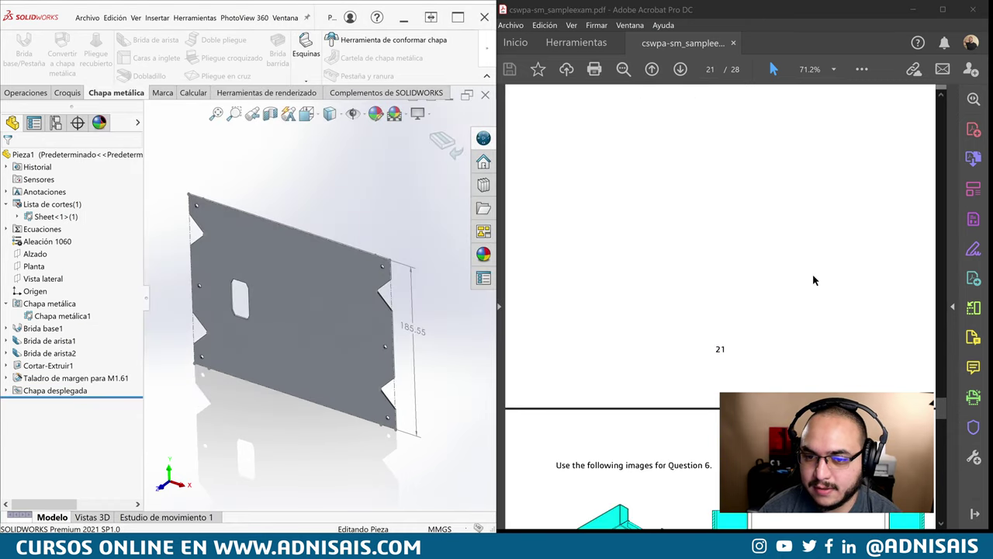
scroll(811, 275, down, 2)
scroll(810, 277, down, 2)
scroll(812, 280, down, 1)
scroll(811, 278, down, 2)
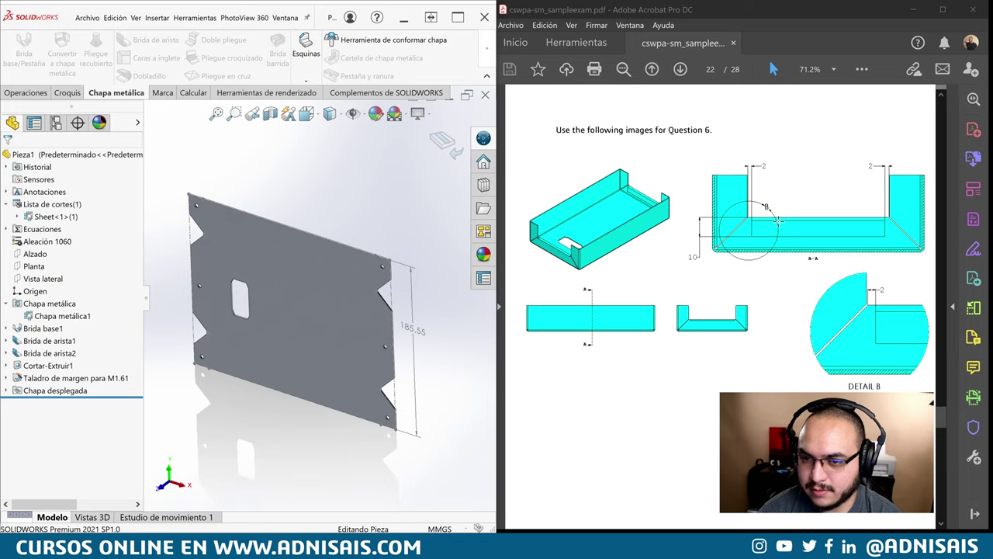
scroll(787, 271, down, 3)
scroll(792, 273, down, 5)
scroll(791, 268, down, 4)
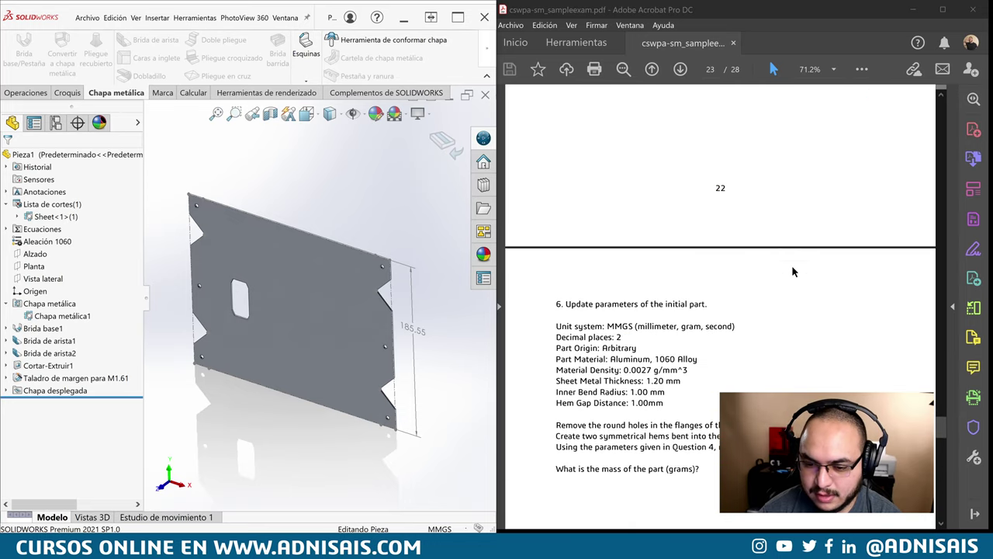
scroll(775, 306, up, 2)
scroll(771, 272, up, 4)
scroll(769, 241, up, 1)
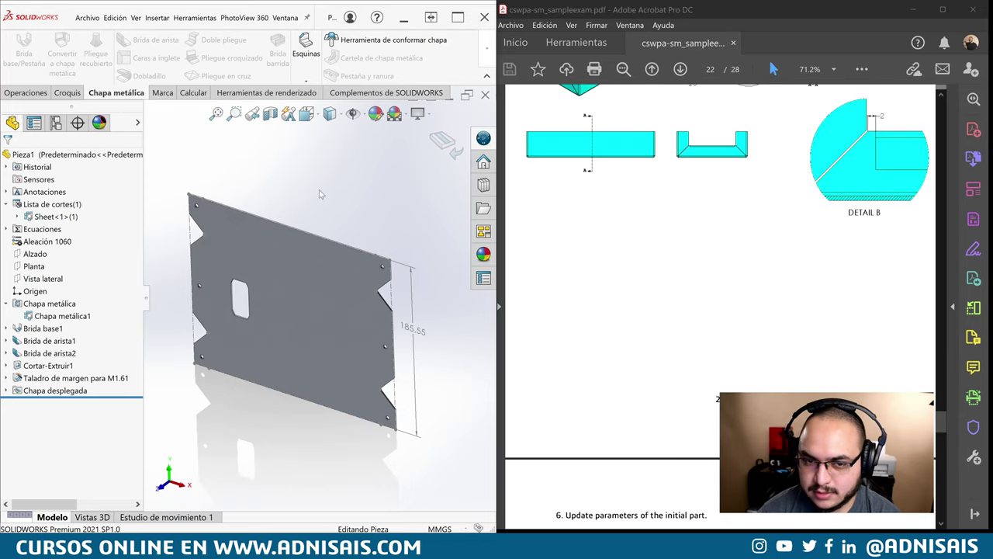
- Exit the flat pattern (Chapa desplegada) and orbit onto the bent box's interior
click(306, 48)
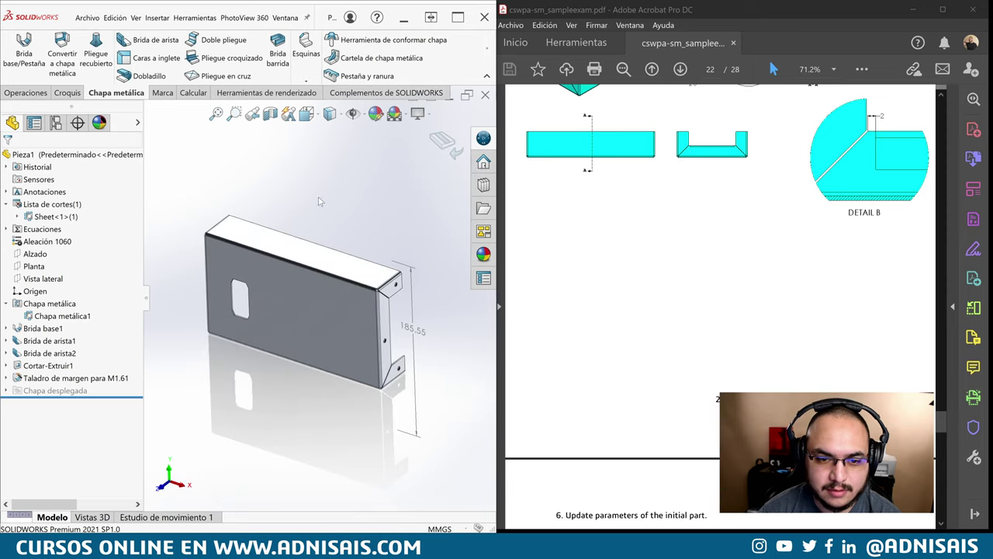
middle_drag(350, 304, 317, 289)
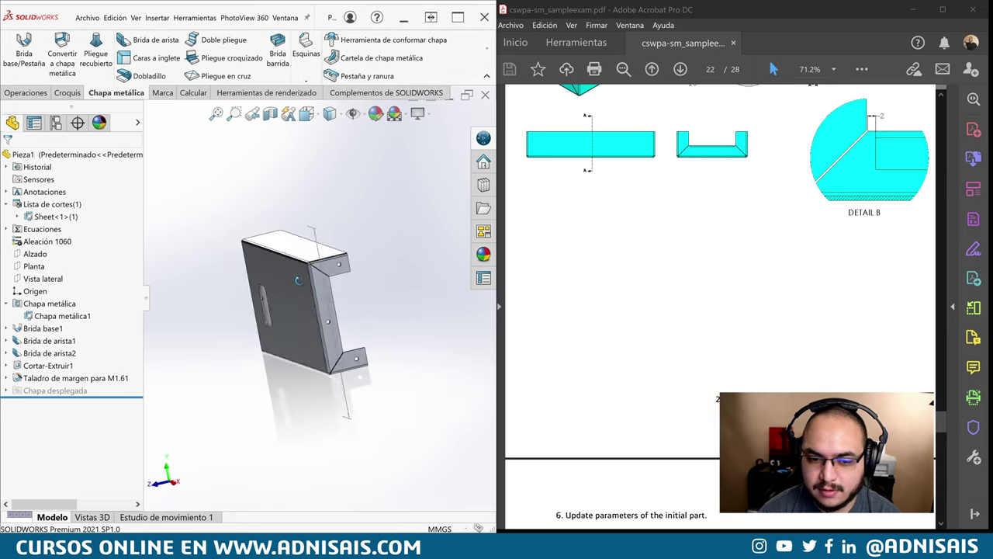
scroll(772, 220, up, 3)
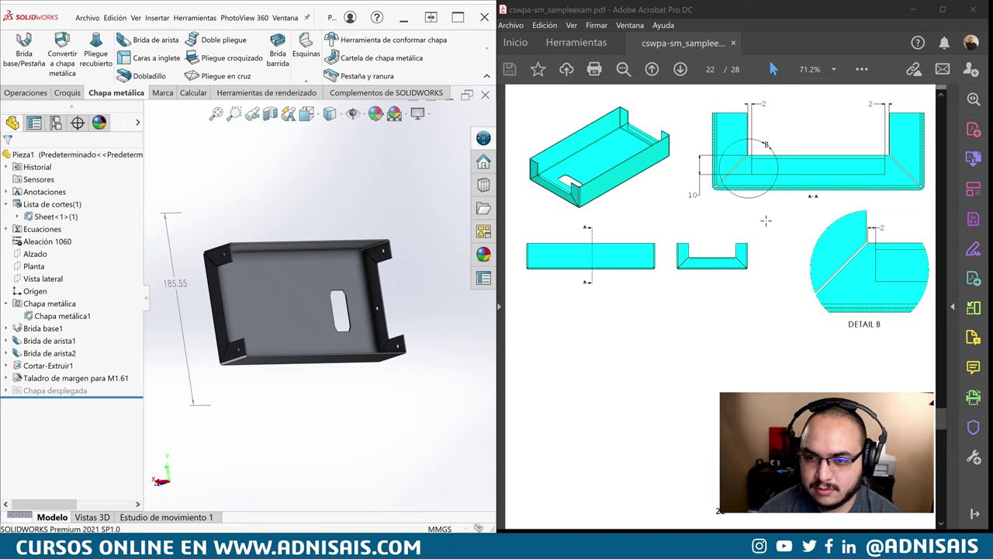
middle_drag(257, 307, 253, 163)
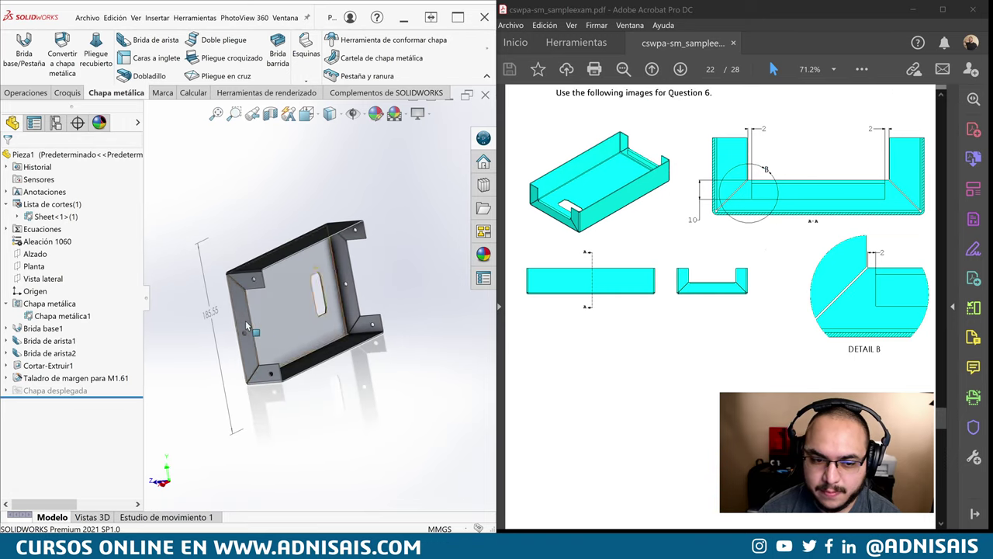
scroll(254, 163, down, 3)
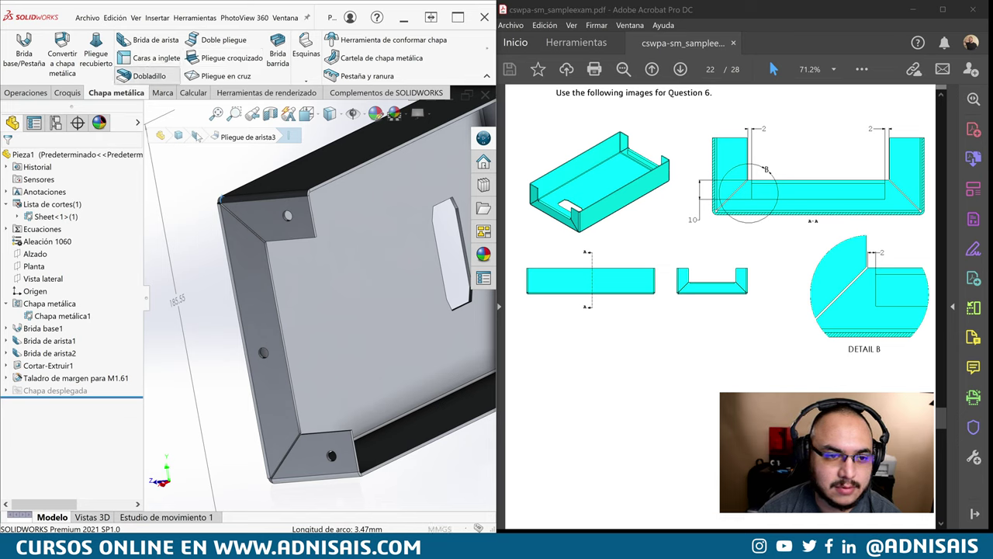
- Start a hem on the first flange edge and flip it to the inside of the box
click(147, 76)
click(273, 284)
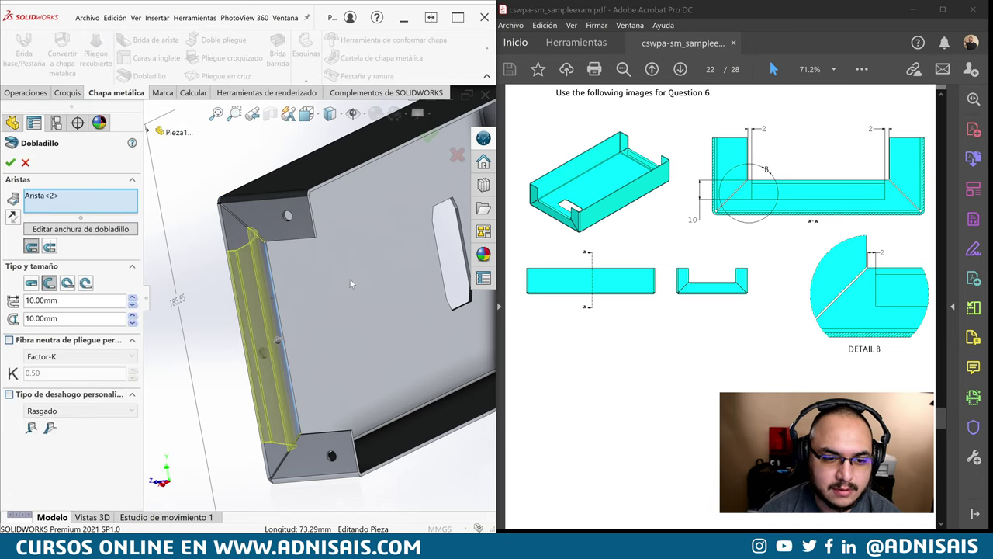
middle_drag(350, 284, 194, 333)
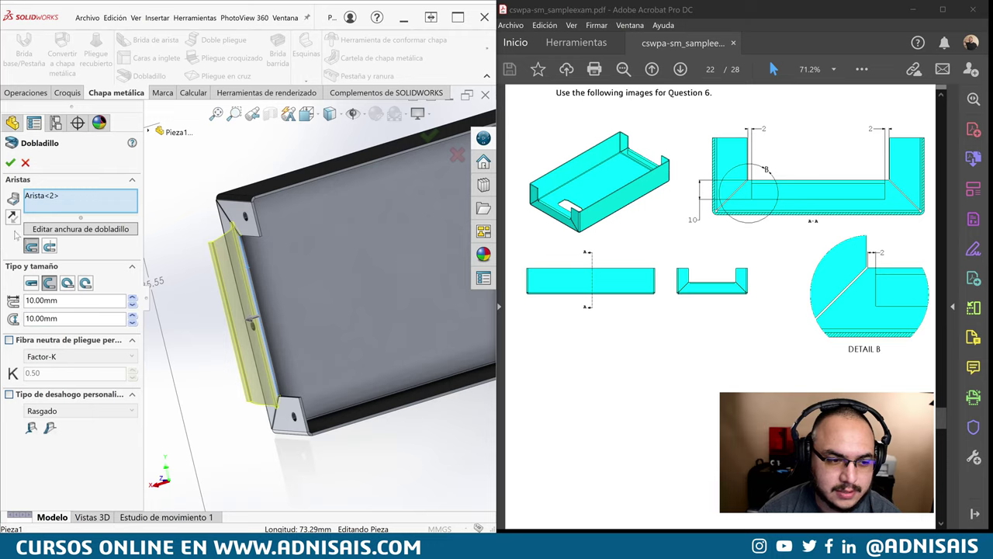
click(12, 217)
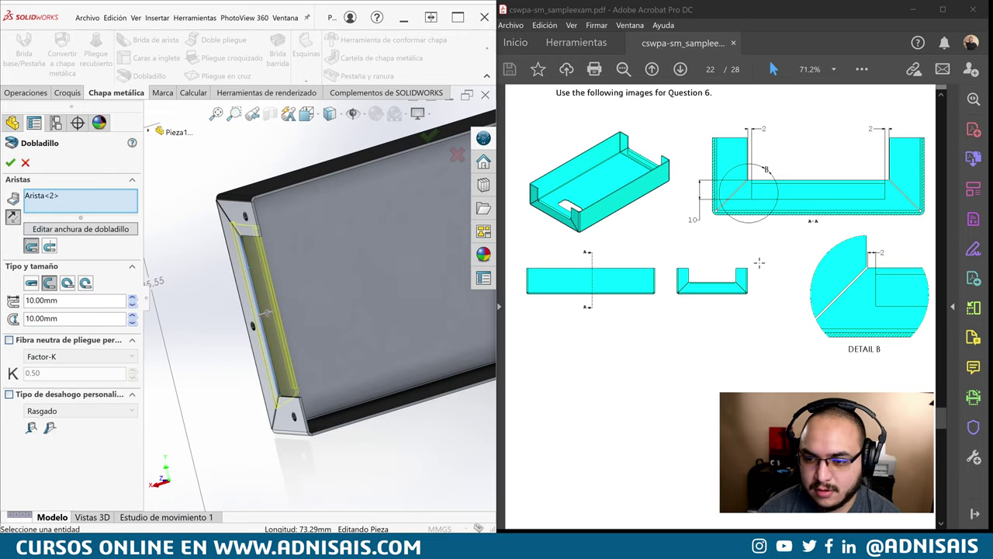
scroll(715, 240, down, 5)
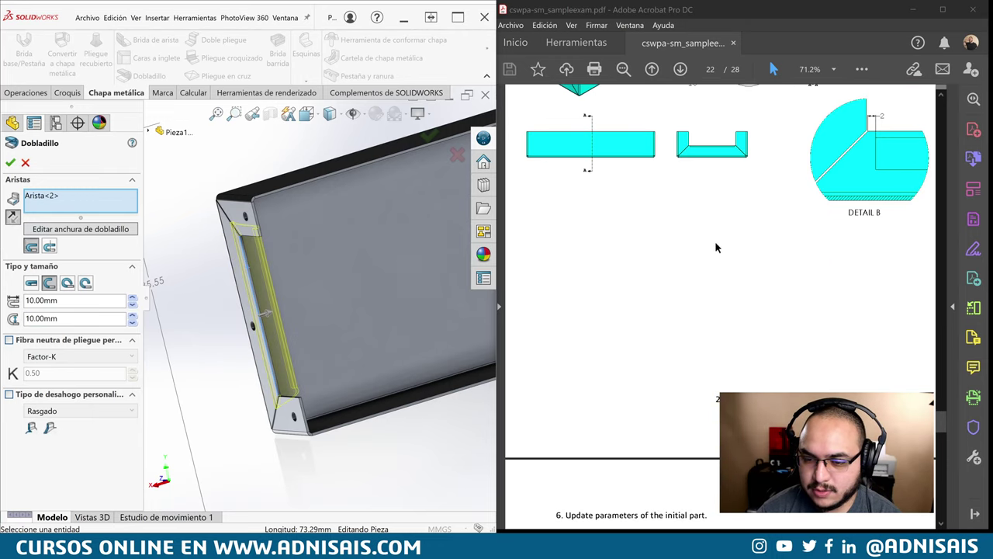
scroll(741, 289, down, 1)
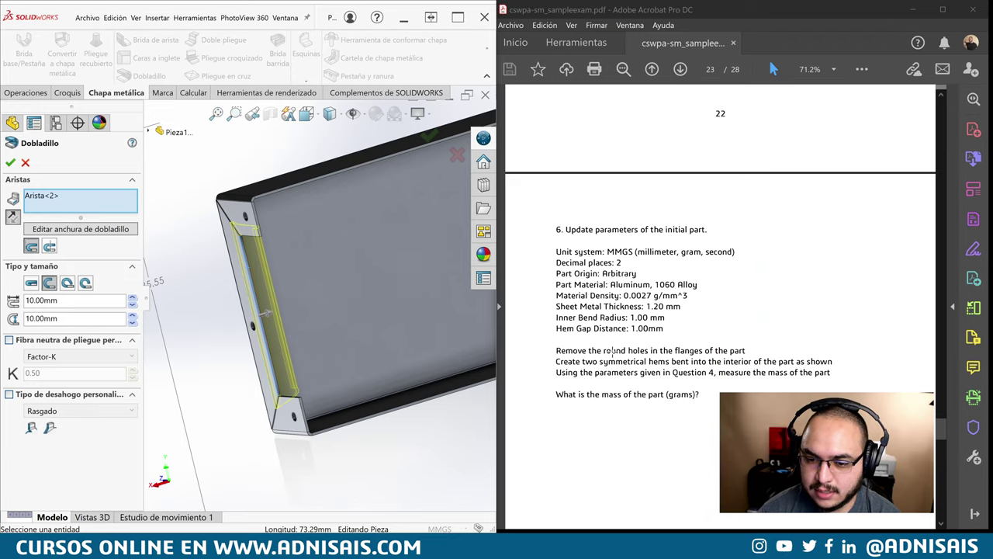
scroll(732, 311, up, 5)
scroll(721, 288, up, 2)
scroll(787, 233, up, 2)
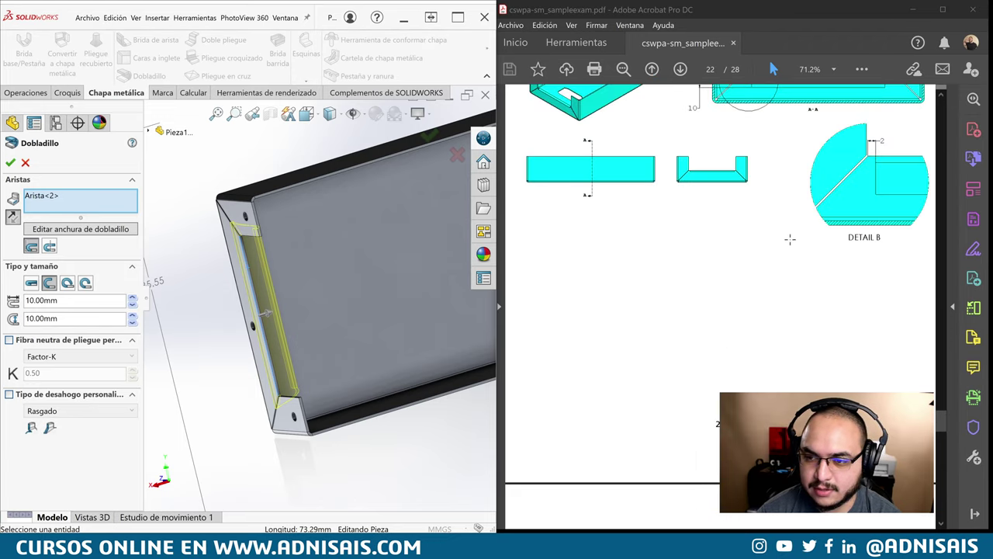
scroll(510, 177, up, 2)
scroll(667, 264, down, 2)
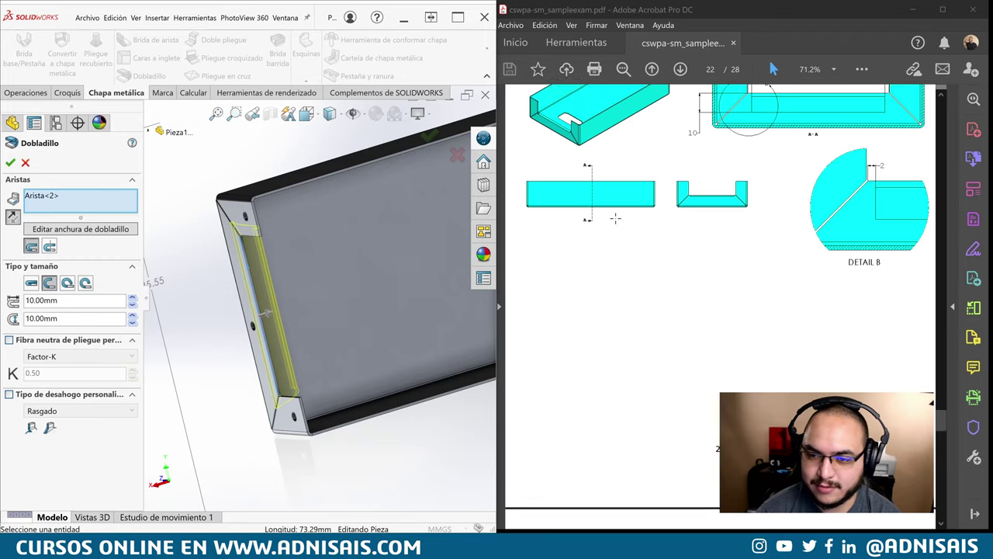
scroll(689, 284, down, 2)
scroll(686, 280, up, 4)
scroll(689, 284, down, 2)
scroll(691, 288, down, 4)
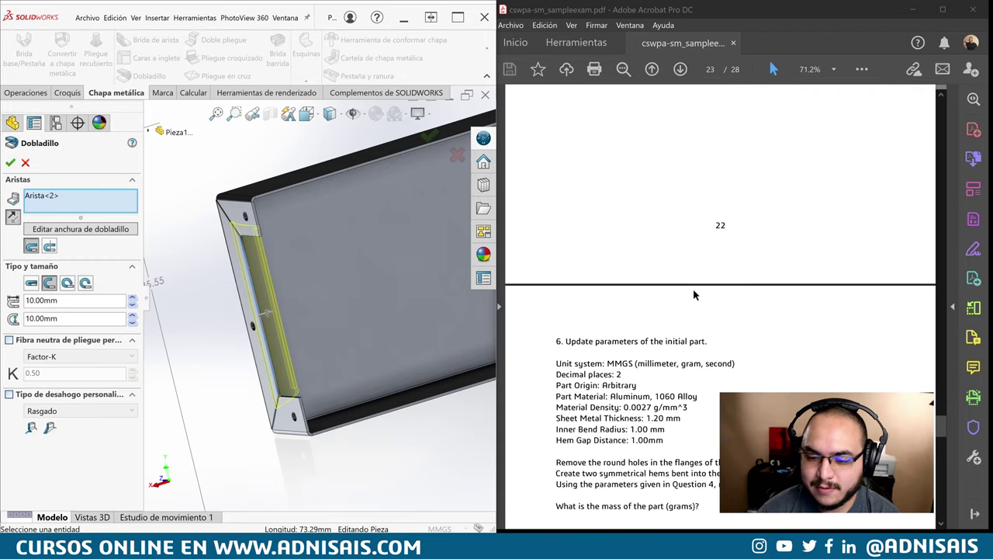
scroll(667, 318, down, 3)
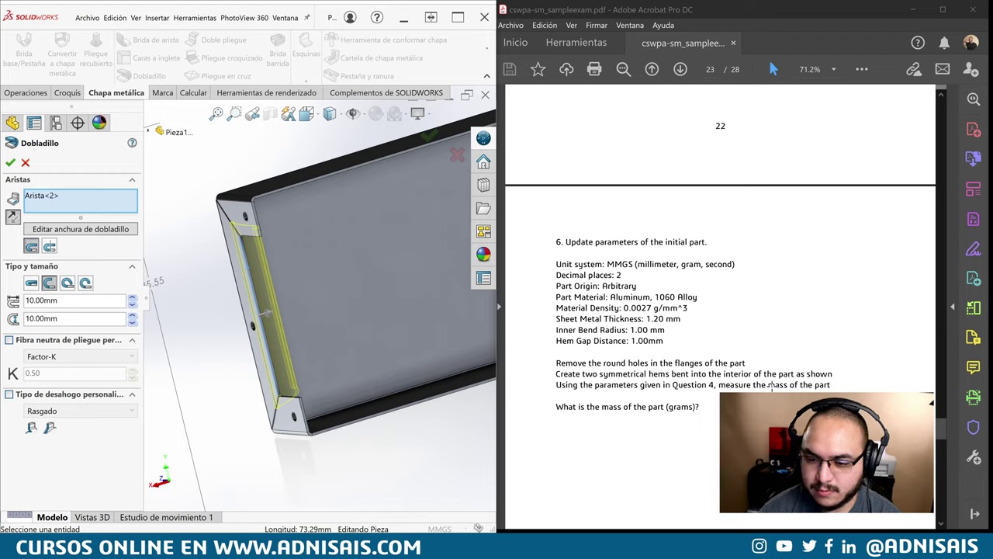
scroll(626, 334, down, 1)
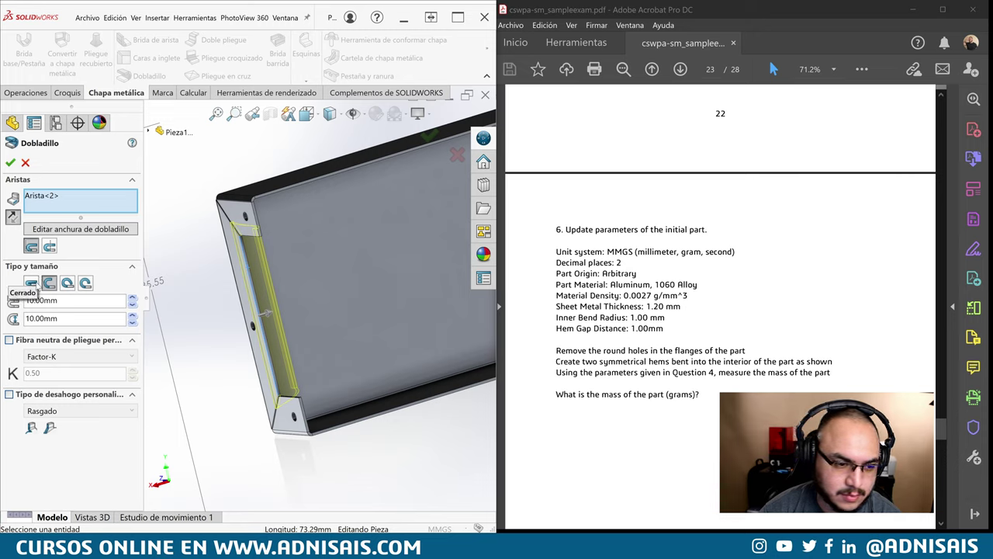
- Set the hem to the Open type with a 1.00 mm gap
click(32, 284)
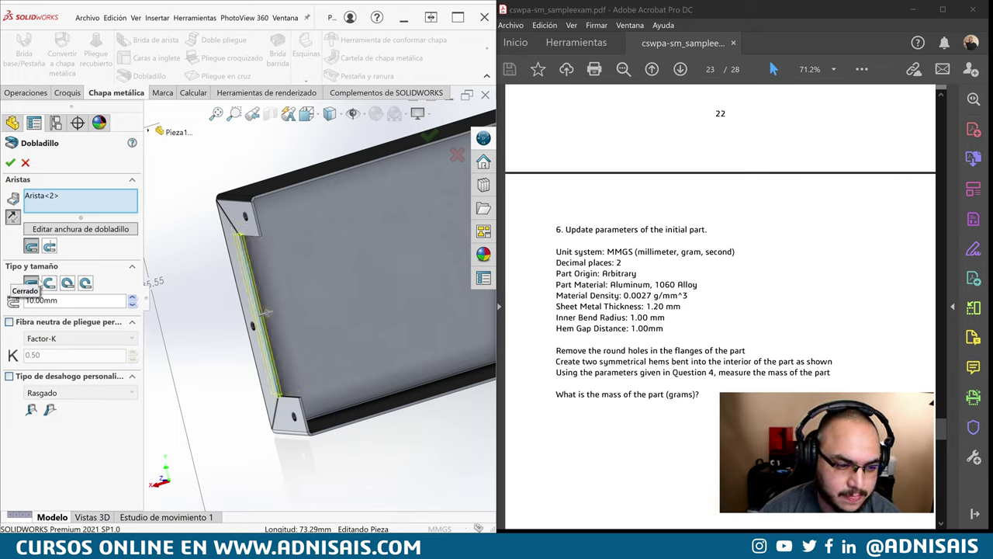
click(49, 283)
click(59, 300)
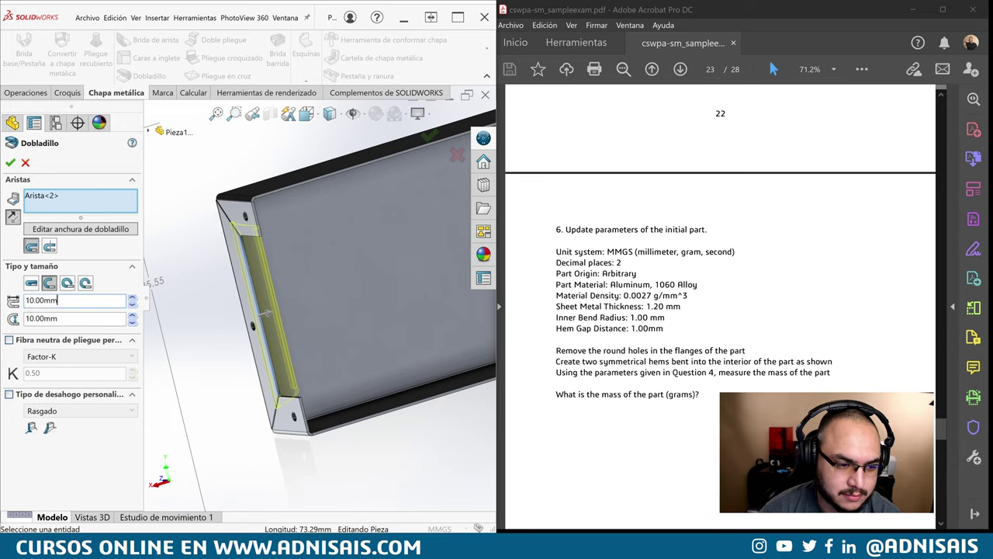
scroll(796, 311, up, 2)
scroll(787, 279, up, 3)
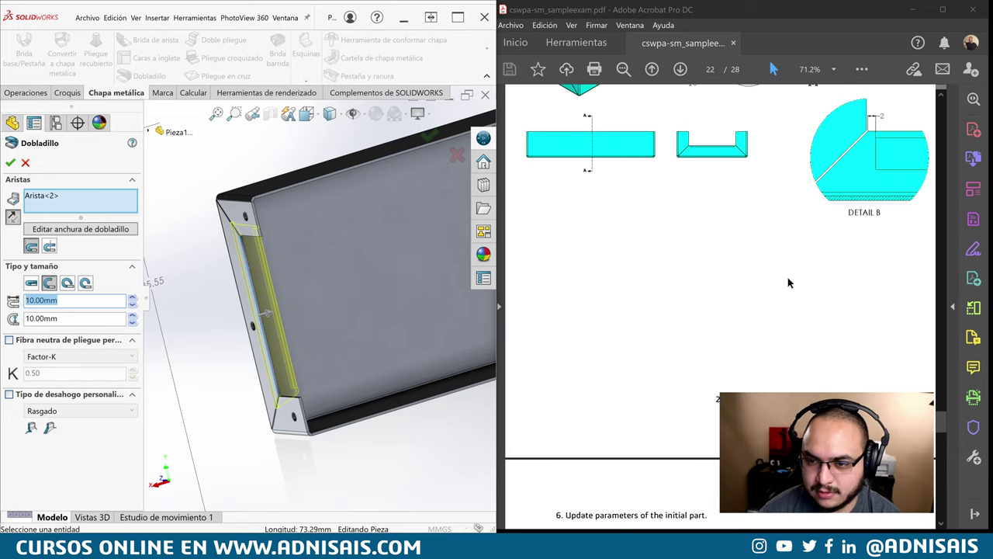
scroll(745, 248, up, 3)
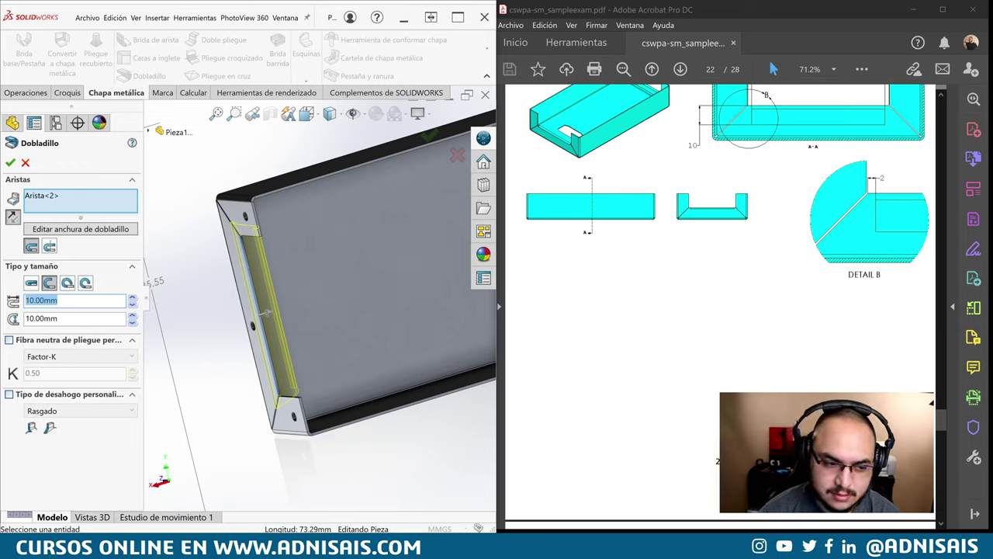
double_click(39, 318)
text(1)
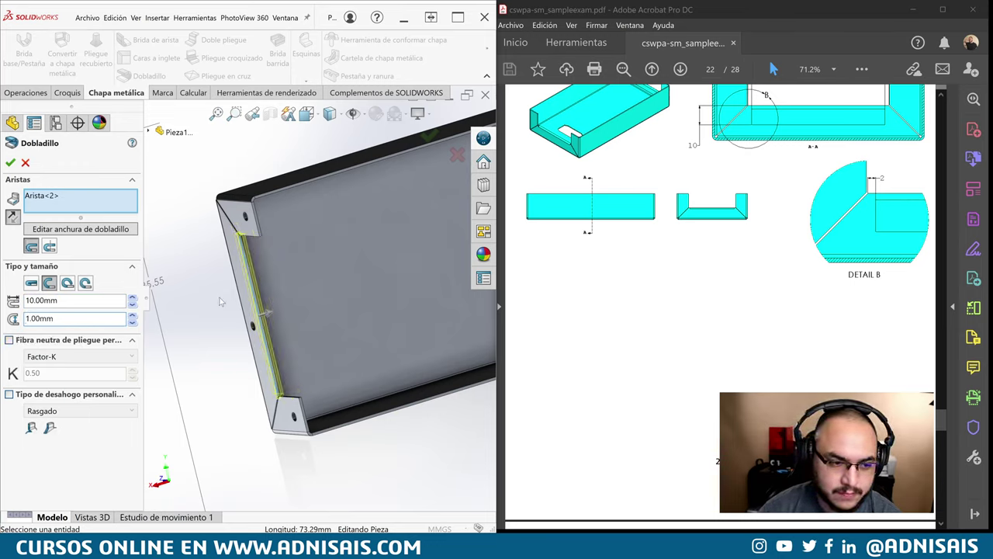
- Add the opposite flange edge Arista<3> and edit the first edge's hem width profile
middle_drag(220, 301, 296, 295)
scroll(414, 296, up, 3)
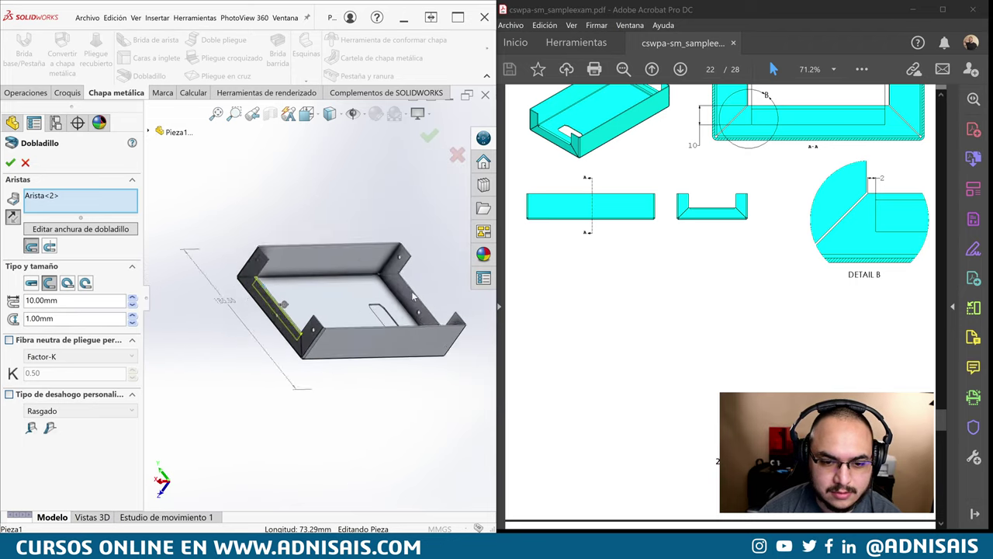
scroll(414, 296, down, 3)
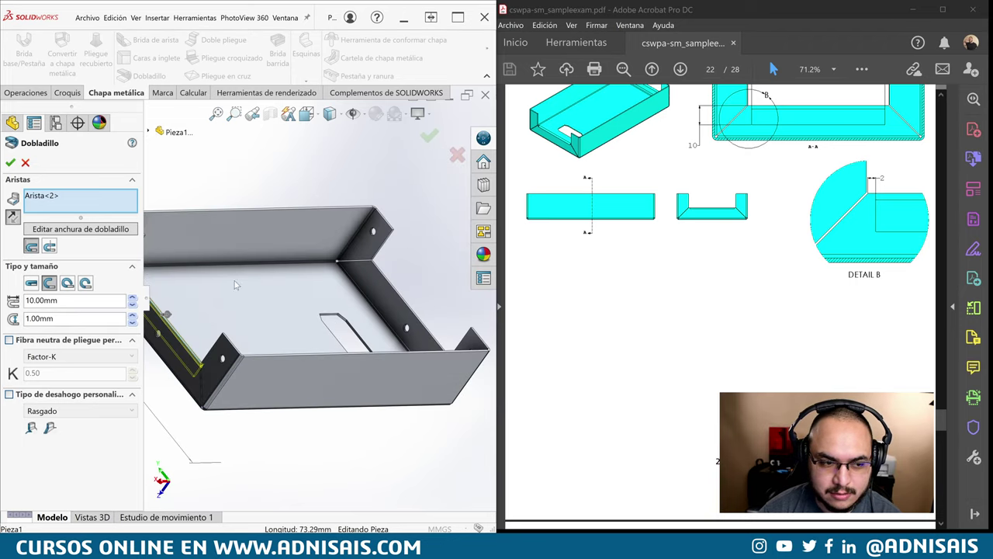
click(392, 289)
middle_drag(395, 303, 457, 310)
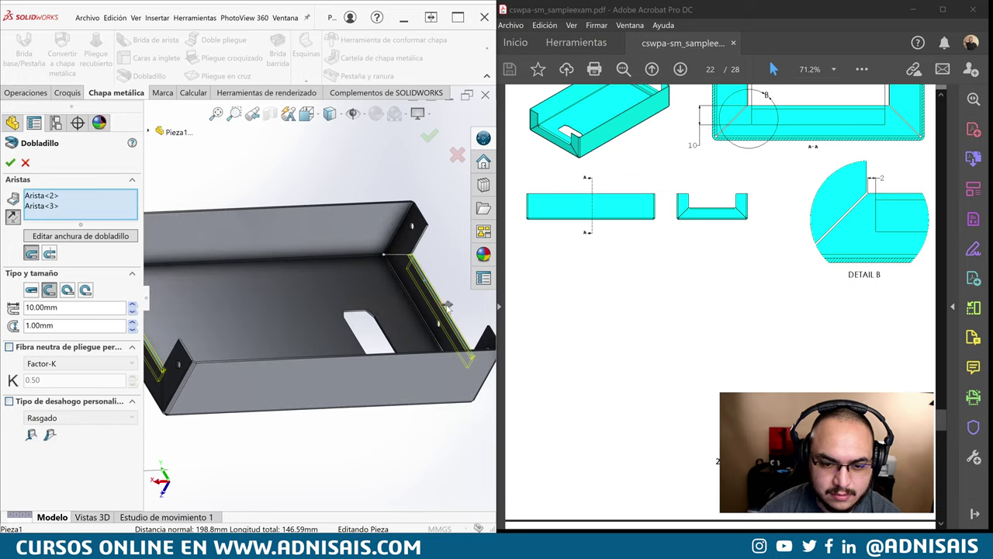
scroll(413, 324, up, 3)
scroll(350, 319, up, 2)
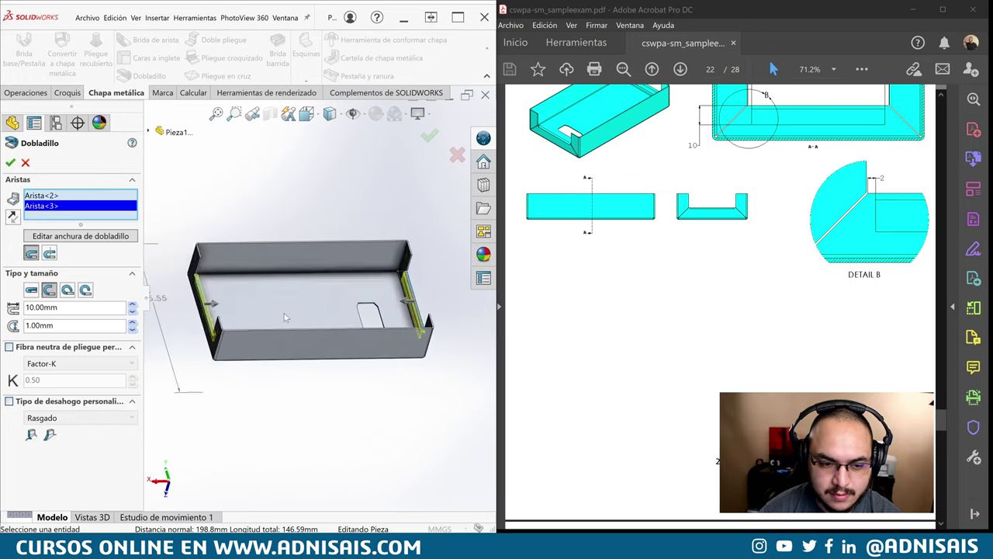
scroll(284, 313, down, 4)
scroll(244, 315, down, 2)
scroll(245, 314, up, 2)
mouse_move(245, 314)
middle_down()
mouse_move(373, 375)
mouse_move(326, 342)
middle_up()
scroll(373, 375, down, 2)
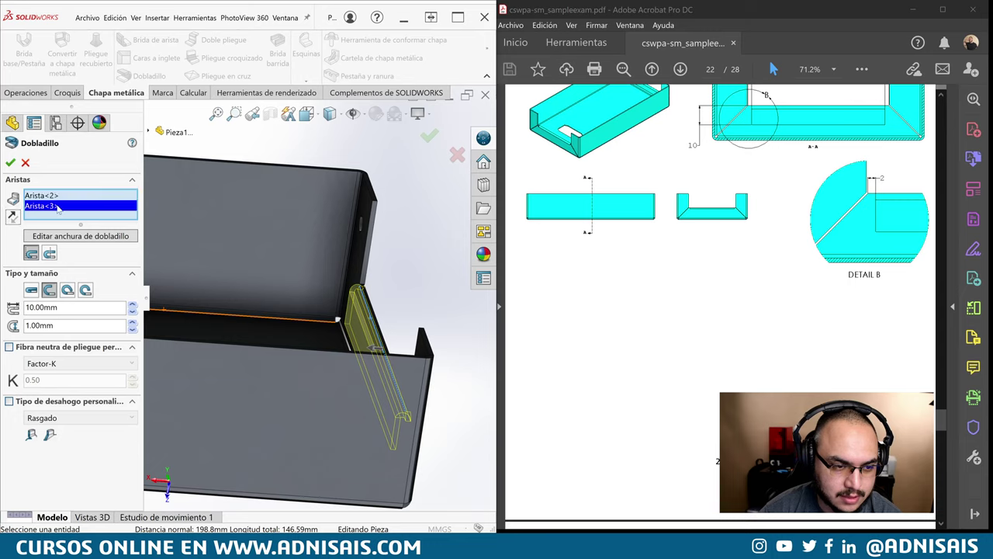
scroll(713, 228, up, 2)
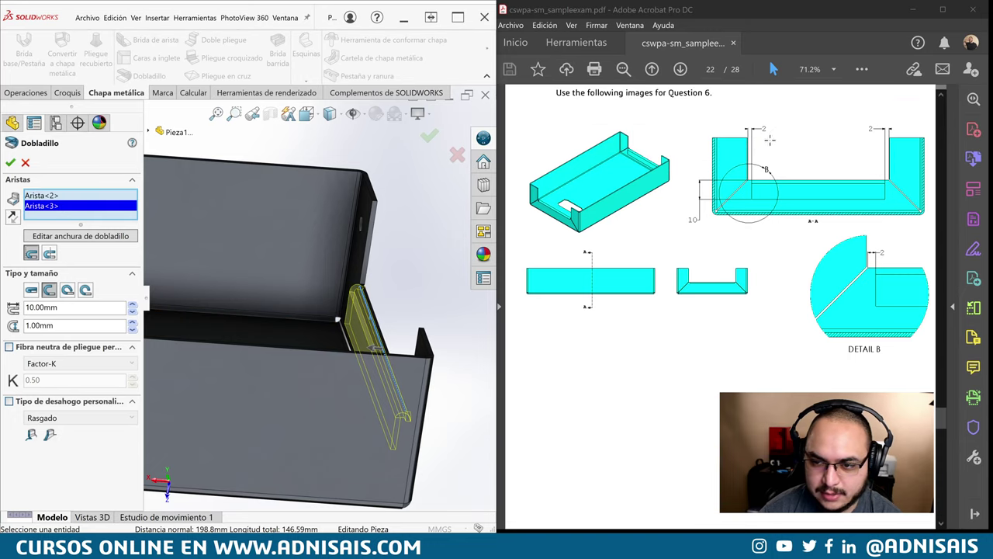
click(39, 197)
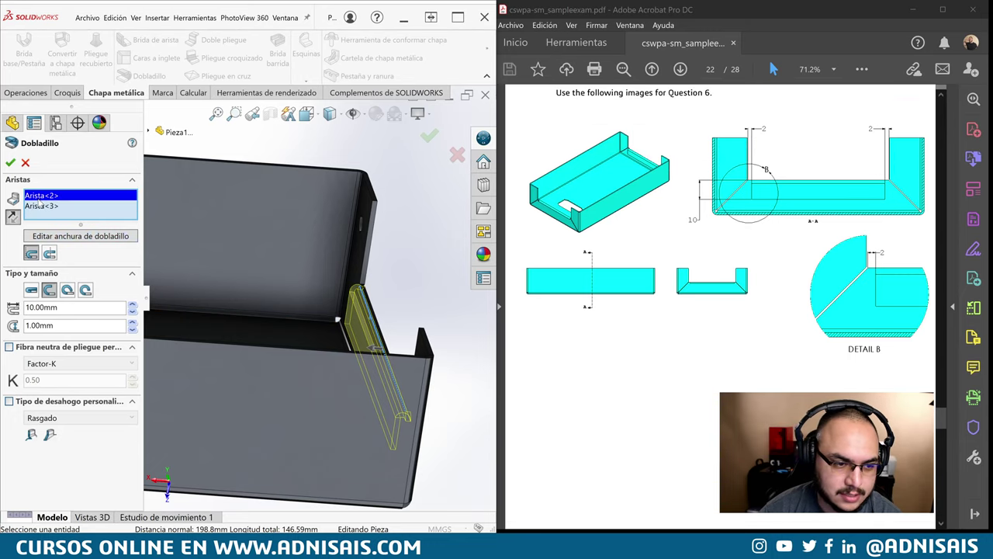
click(56, 238)
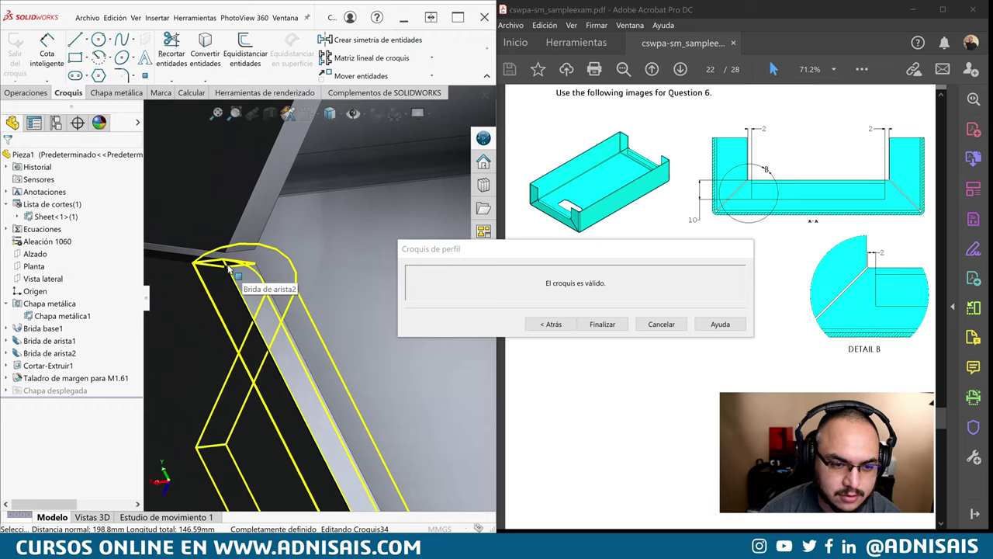
- Add a 2.00 mm Smart Dimension at the hem corner's sketch point
click(229, 272)
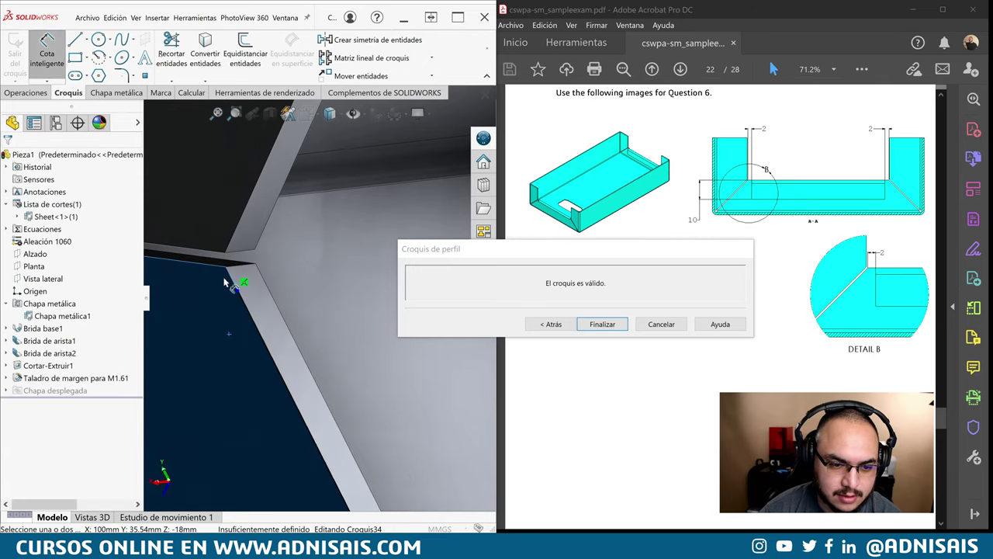
key(d)
click(233, 277)
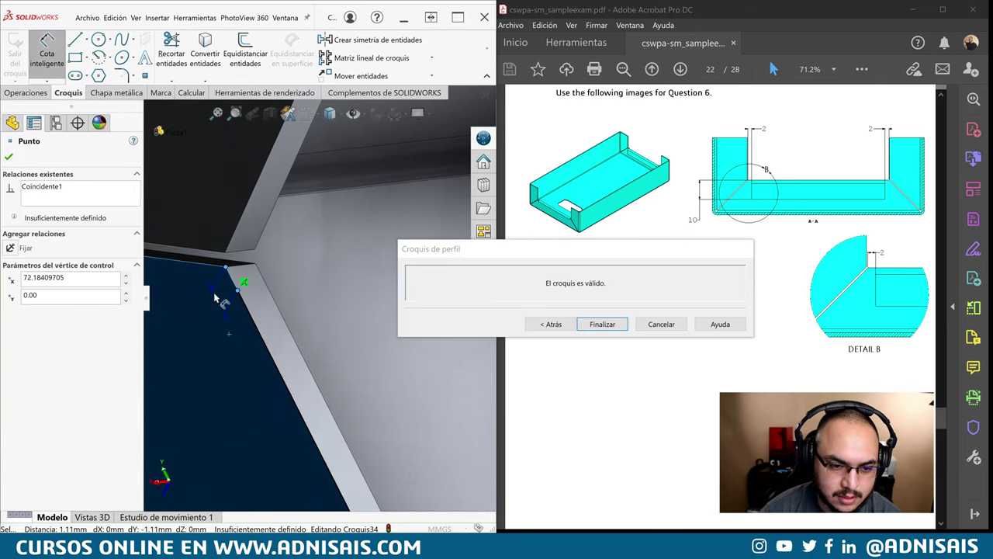
click(235, 291)
click(258, 312)
text(2)
key(Return)
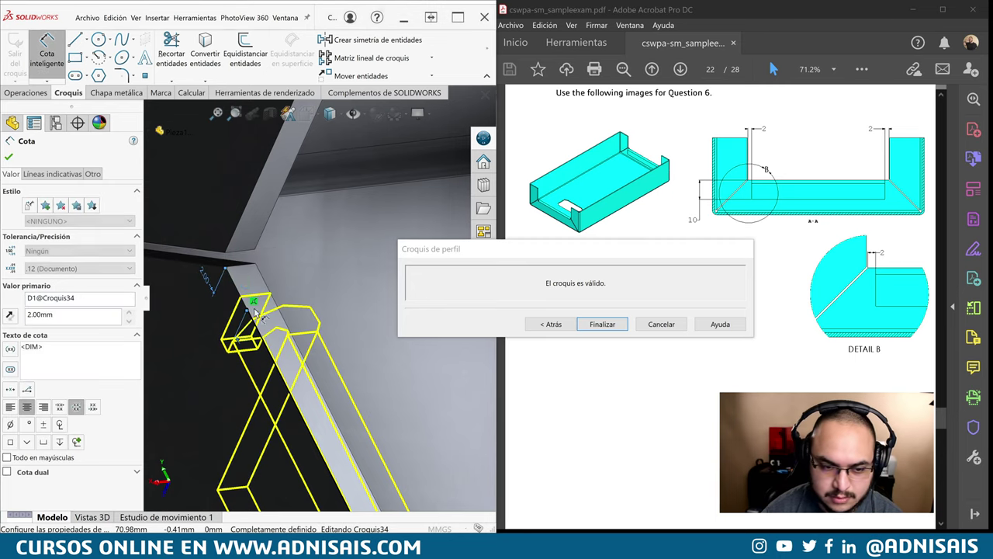
scroll(275, 361, up, 2)
scroll(275, 361, down, 3)
key(Escape)
scroll(333, 380, down, 3)
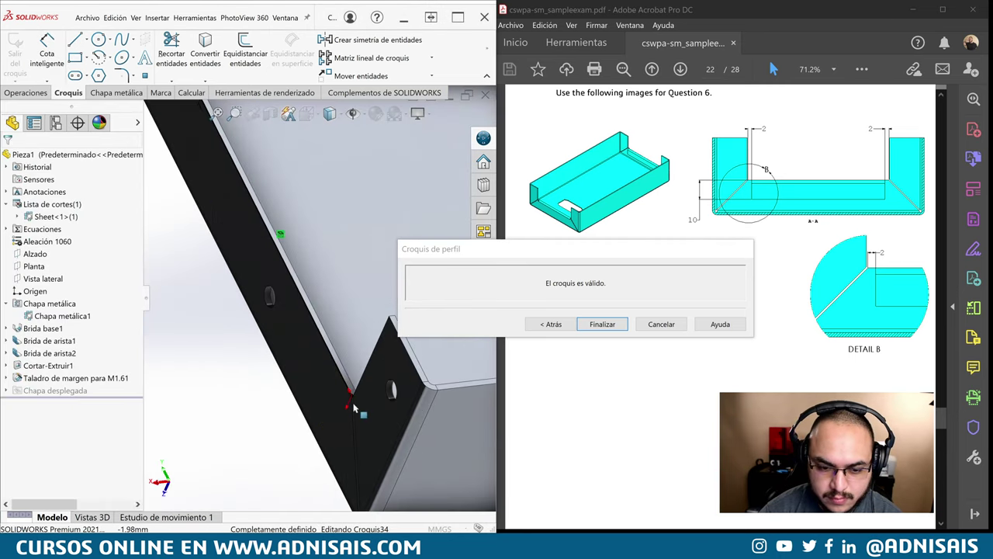
- Snap the profile corner onto the flange edge and dimension its 2 mm offset
click(347, 381)
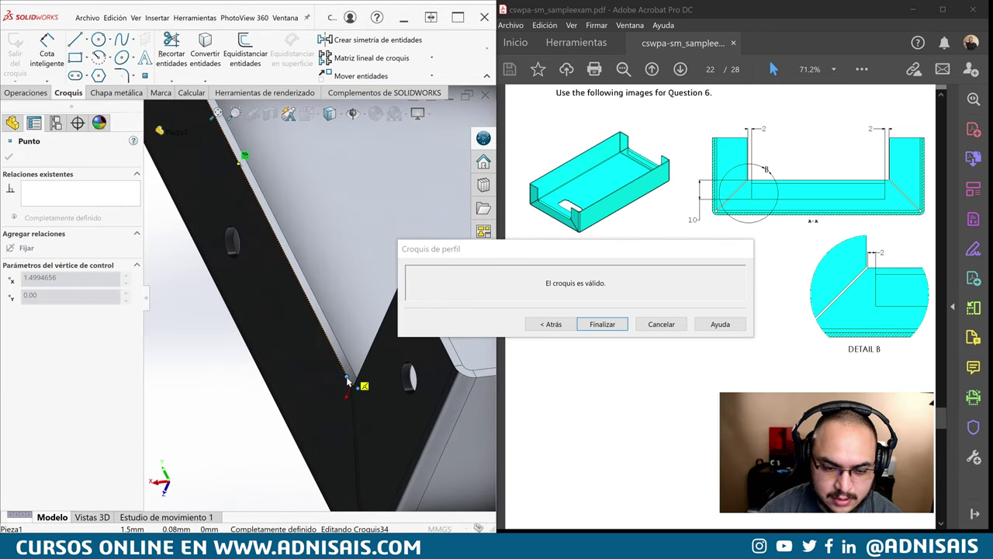
middle_drag(348, 380, 383, 386)
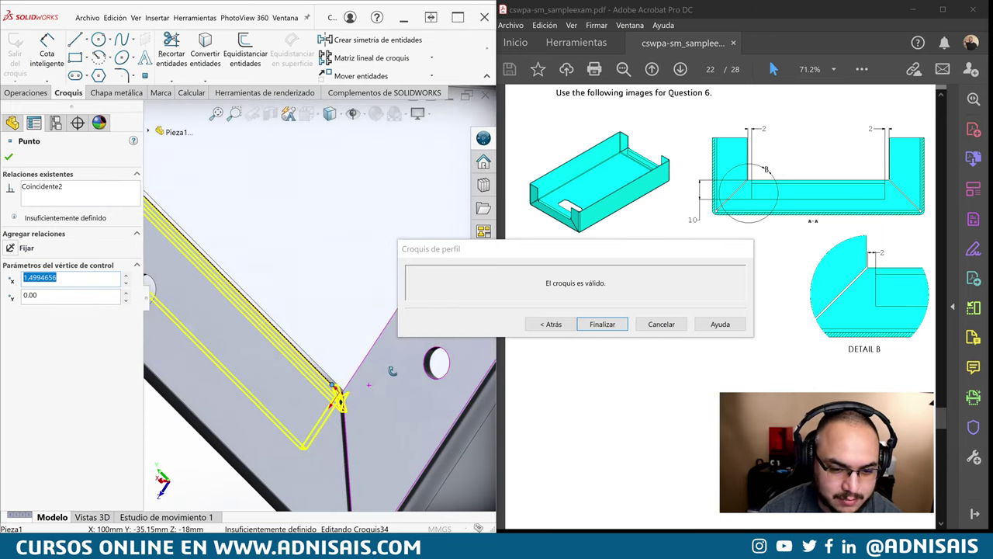
middle_drag(330, 377, 324, 372)
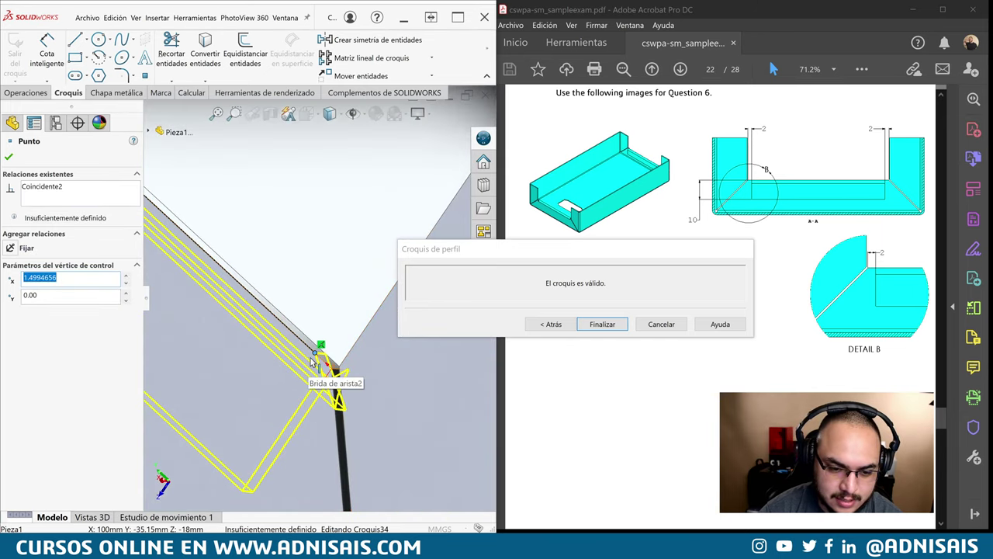
right_drag(326, 374, 349, 344)
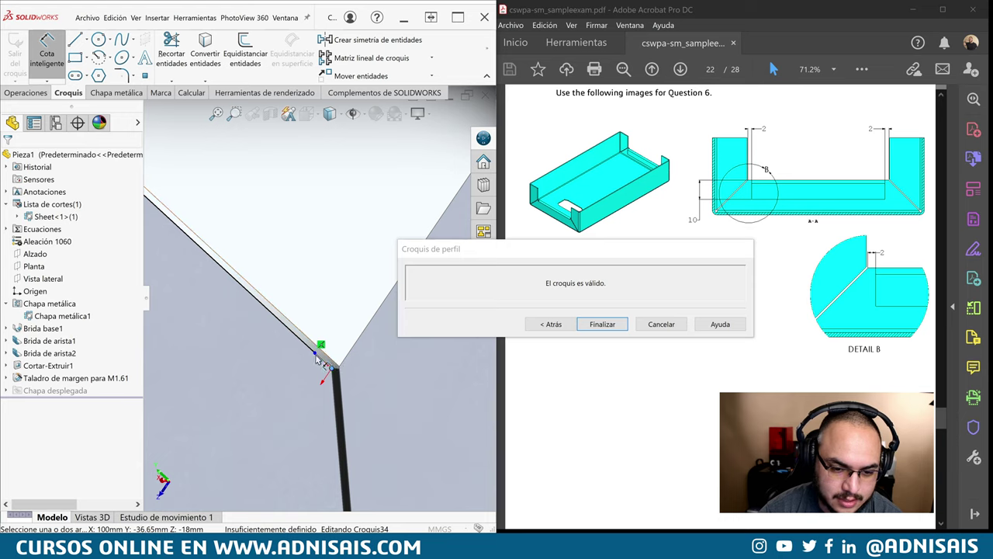
click(317, 355)
click(320, 345)
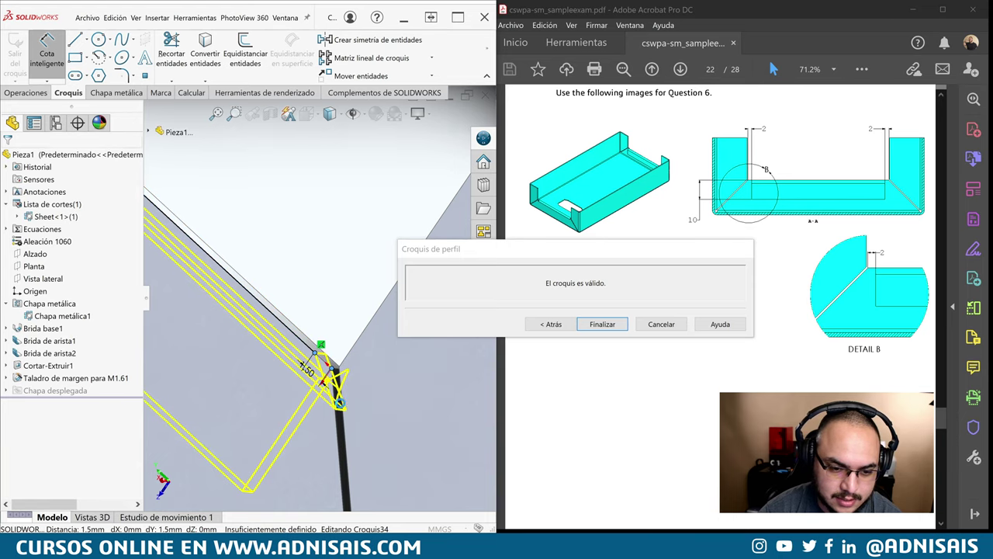
click(303, 364)
text(2)
key(Return)
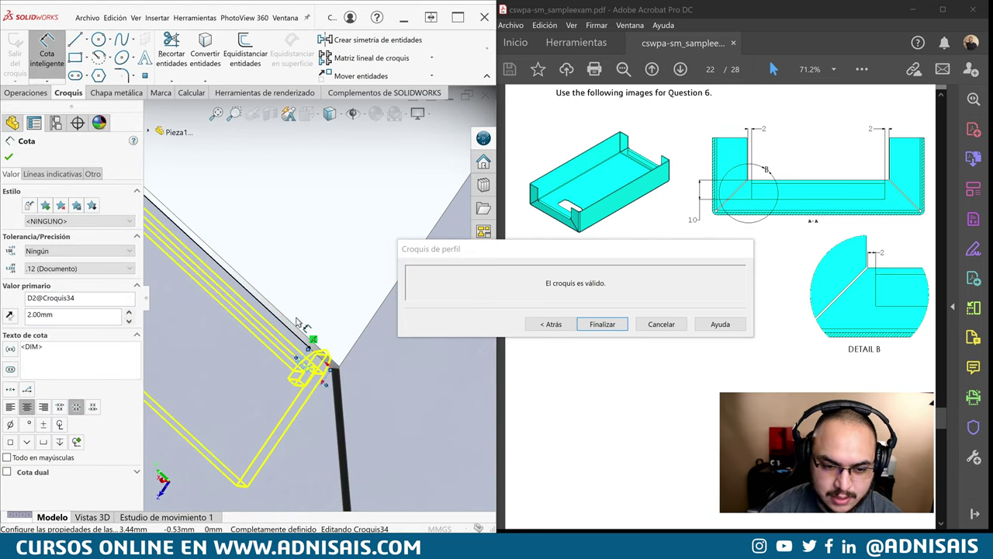
scroll(298, 324, up, 5)
middle_drag(297, 325, 271, 354)
right_drag(270, 355, 397, 225)
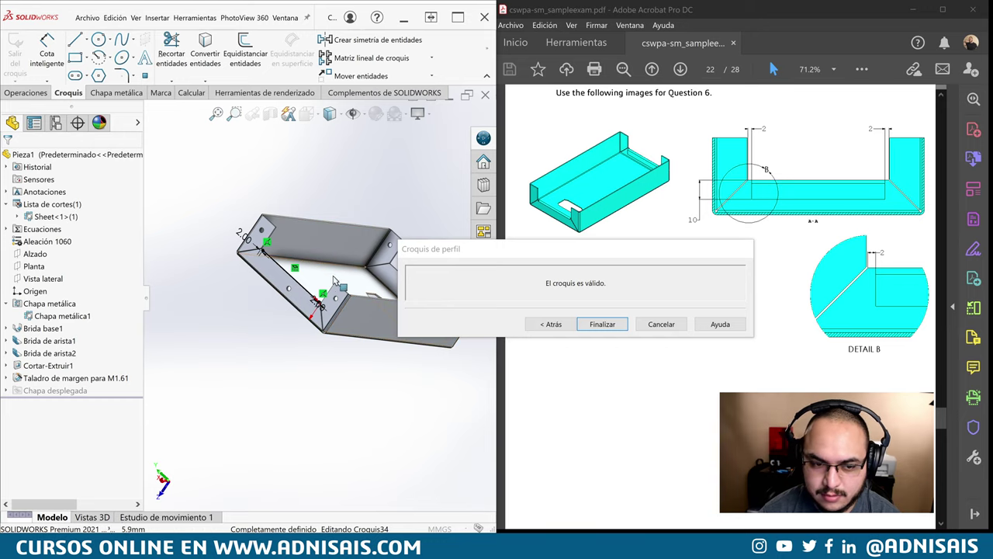
- Finish the first profile and dimension the second sketch's corner point to 1 mm
click(618, 329)
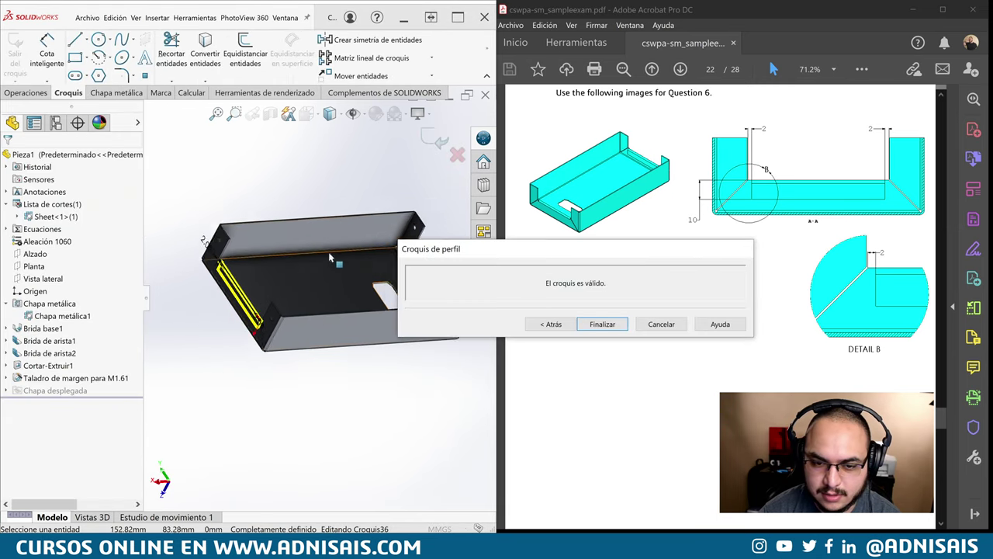
middle_drag(334, 259, 362, 345)
scroll(361, 344, up, 3)
scroll(360, 346, up, 3)
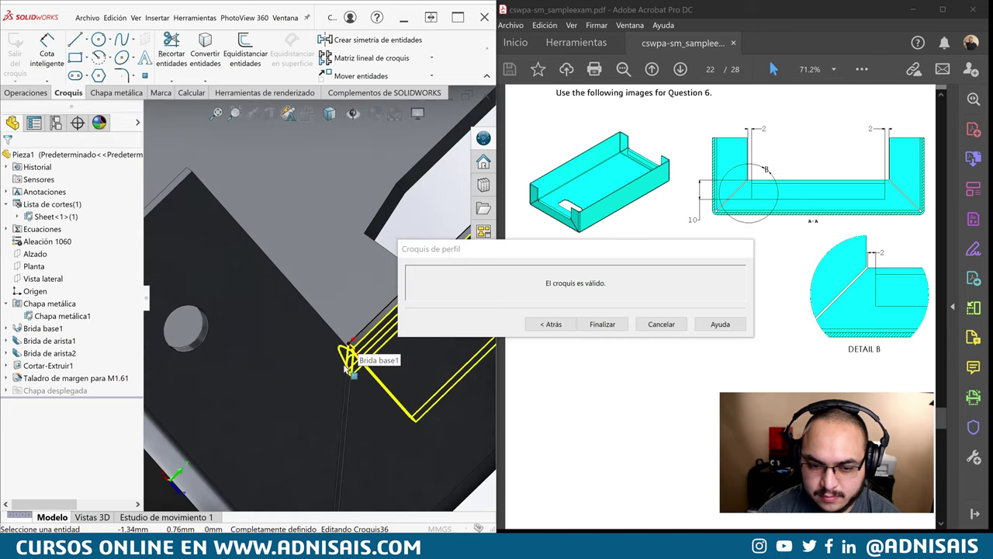
click(349, 347)
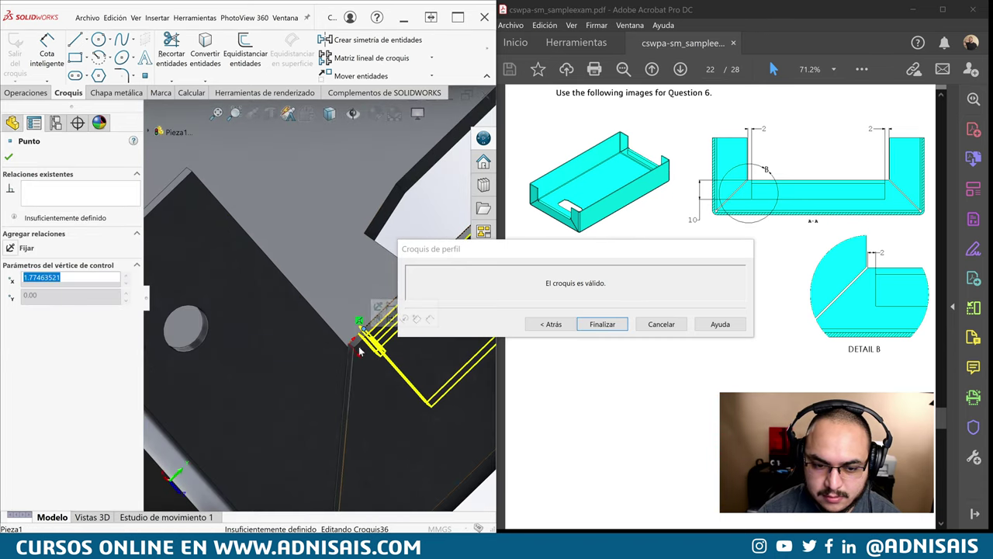
key(d)
click(365, 329)
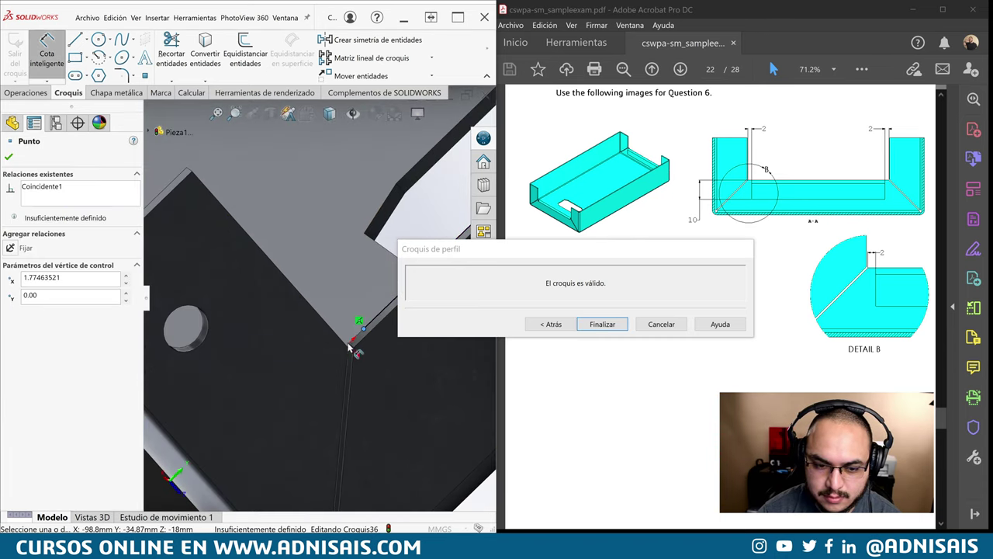
click(351, 349)
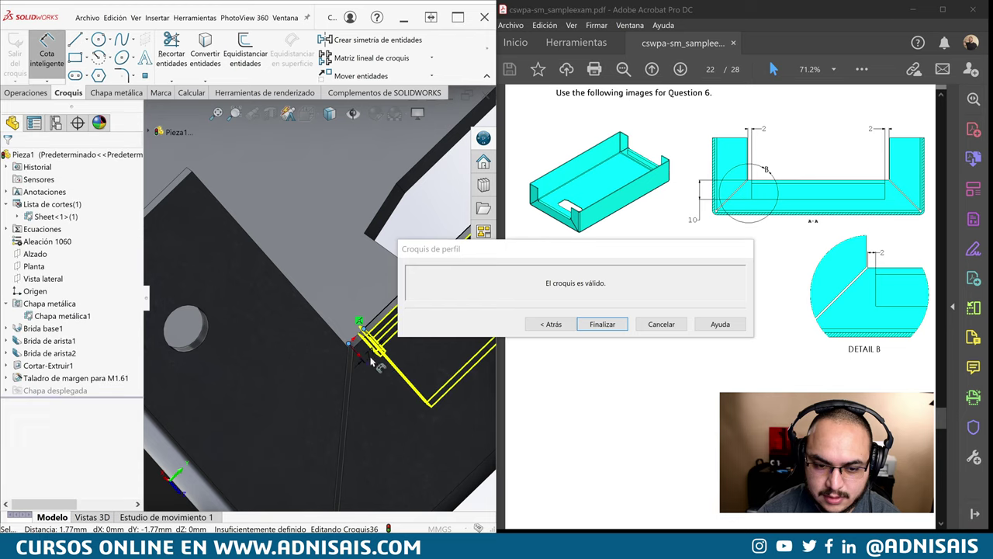
click(388, 371)
text(1.77463521mm)
key(Return)
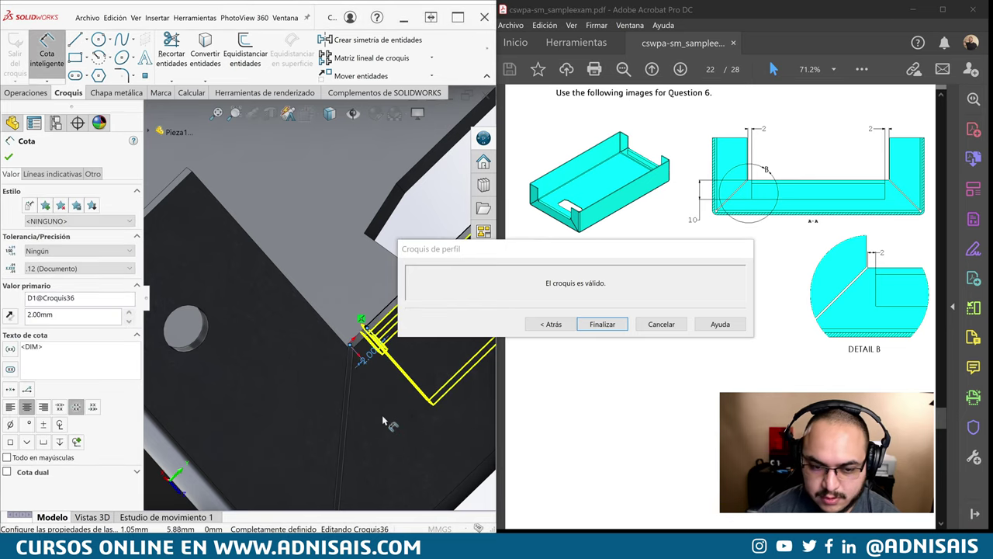
key(Escape)
scroll(351, 297, up, 5)
scroll(365, 299, down, 3)
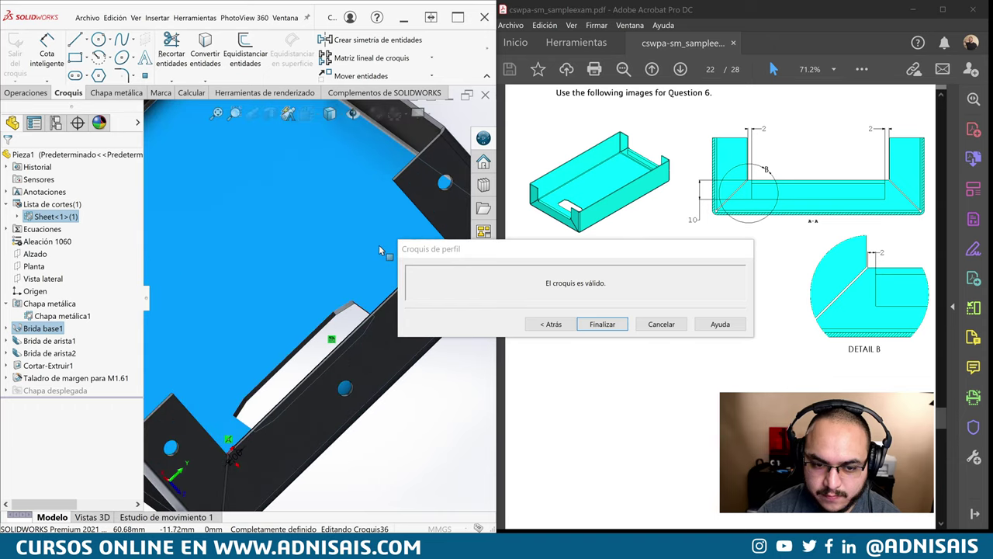
scroll(376, 303, up, 3)
scroll(375, 303, down, 3)
scroll(353, 272, down, 3)
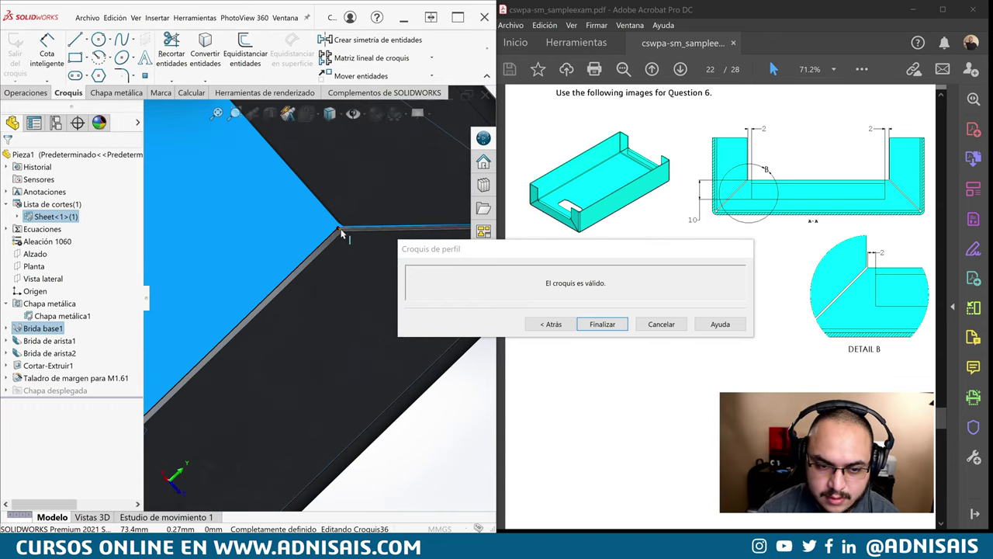
- Add a 2 mm dimension at the other corner point and finish the second profile sketch
click(339, 232)
key(d)
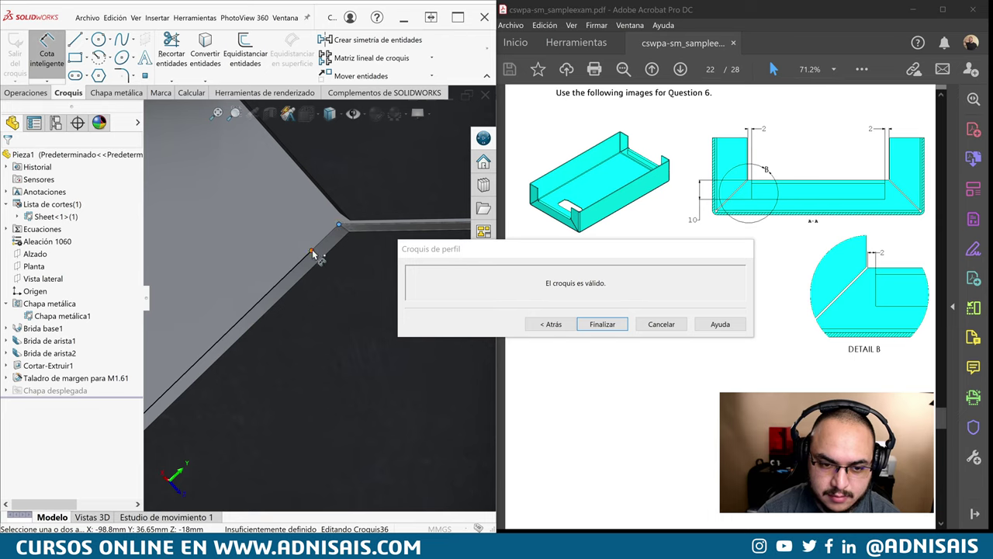
click(312, 253)
click(338, 272)
key(Return)
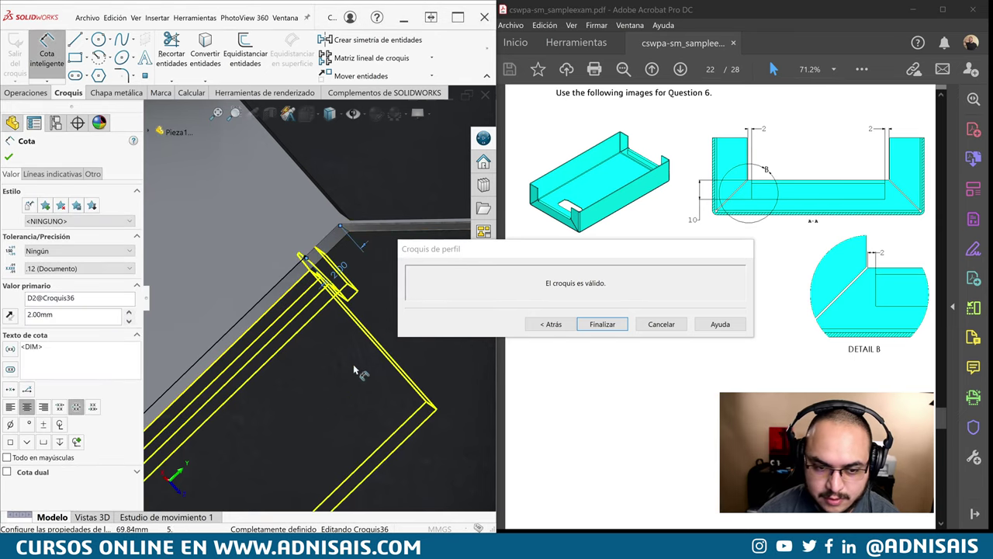
click(551, 324)
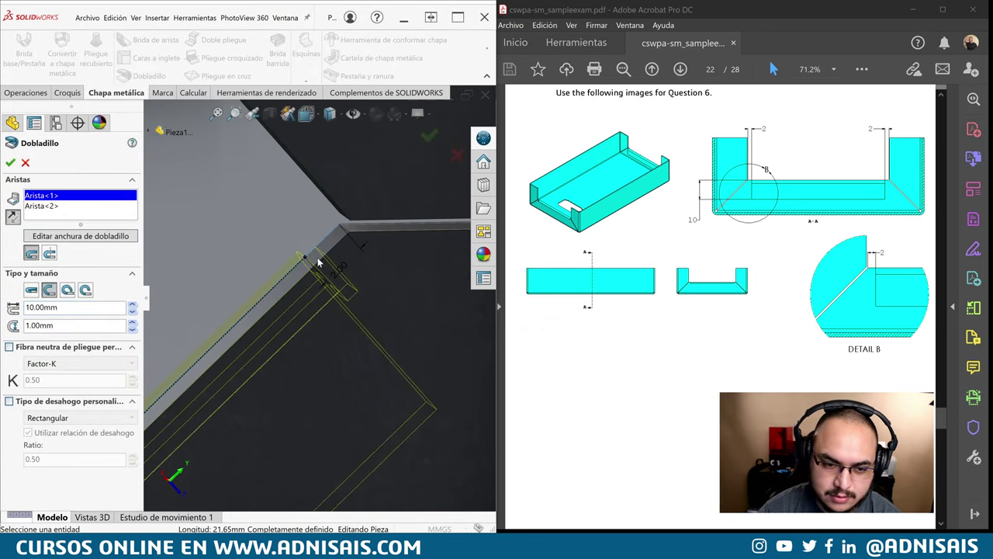
- Enable custom relief with the Rasgado tear type and preview the hem
click(10, 402)
click(39, 419)
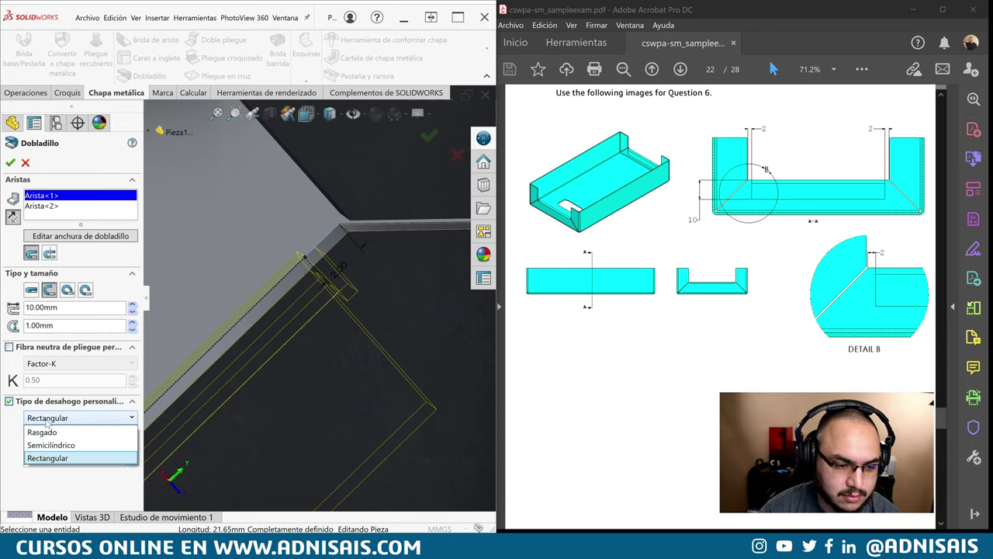
click(40, 431)
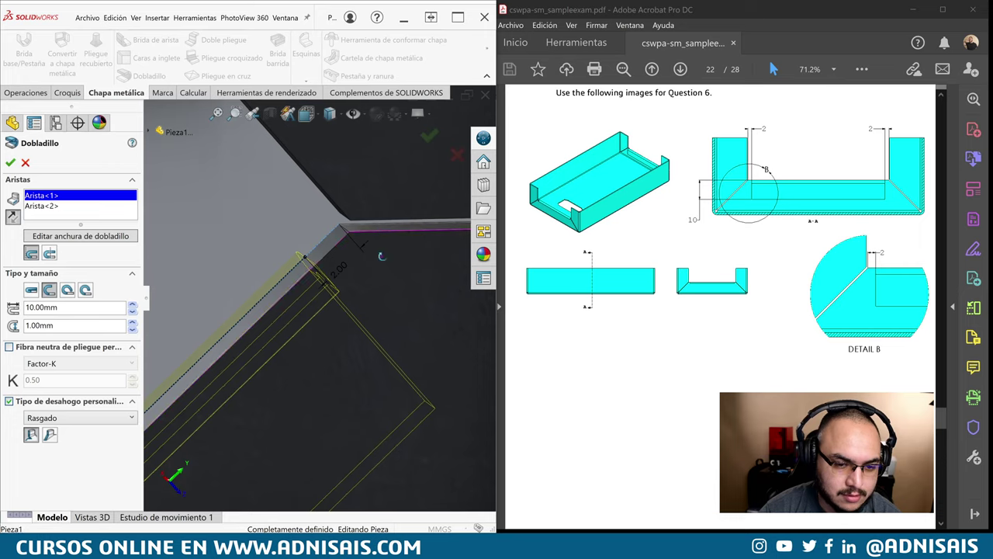
scroll(326, 285, up, 1)
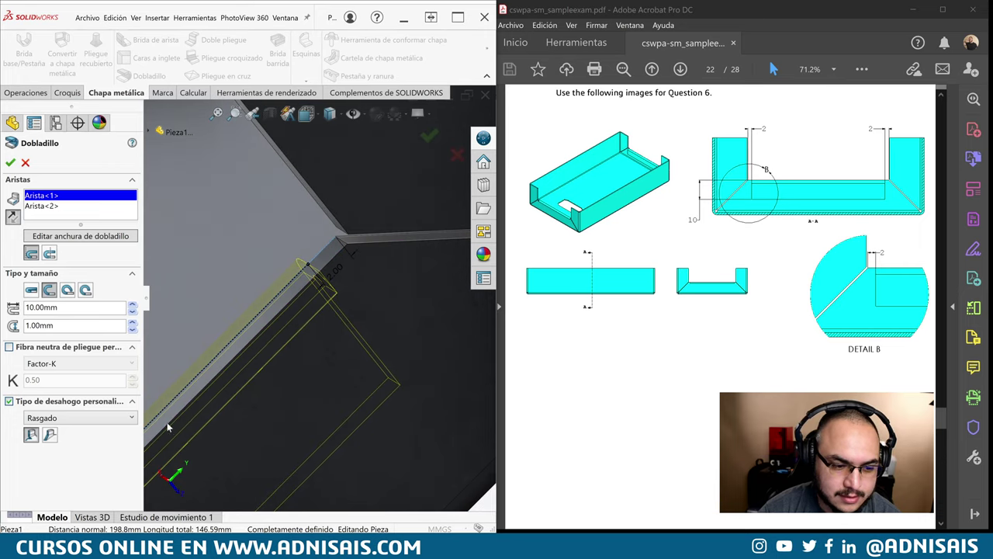
scroll(333, 296, up, 3)
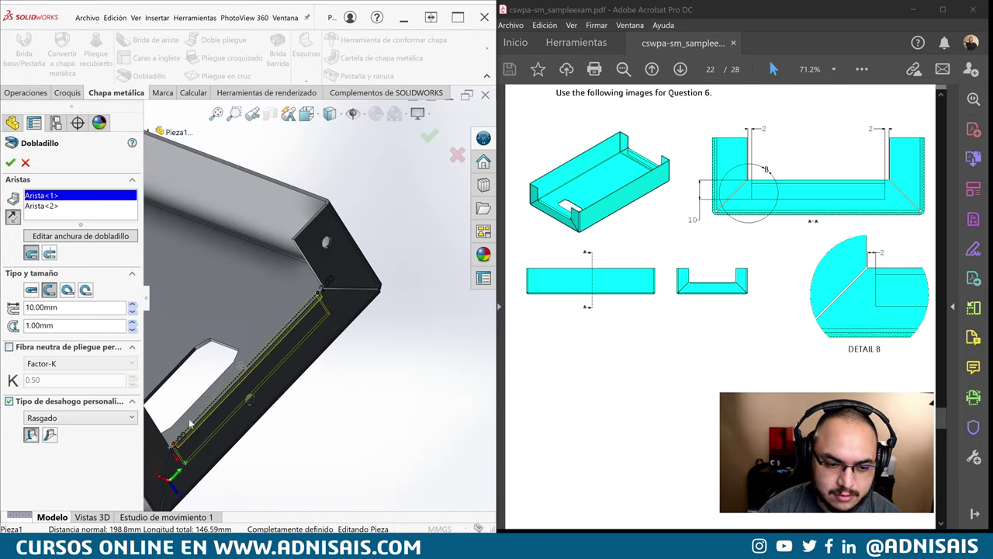
middle_drag(190, 423, 221, 378)
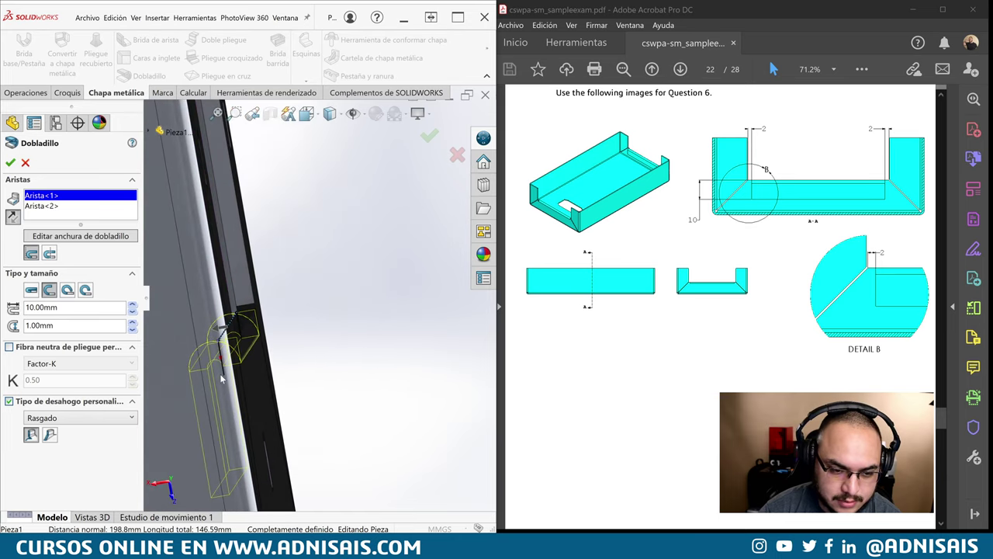
middle_drag(219, 425, 243, 364)
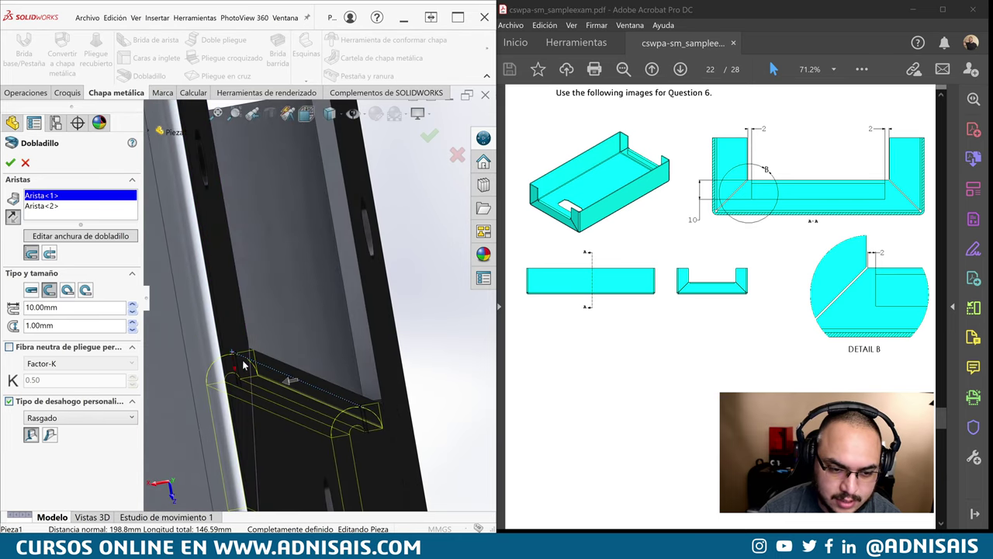
- Accept the hem to create Dobladillo1 and orbit to view the open tray
scroll(234, 407, up, 3)
scroll(622, 283, up, 1)
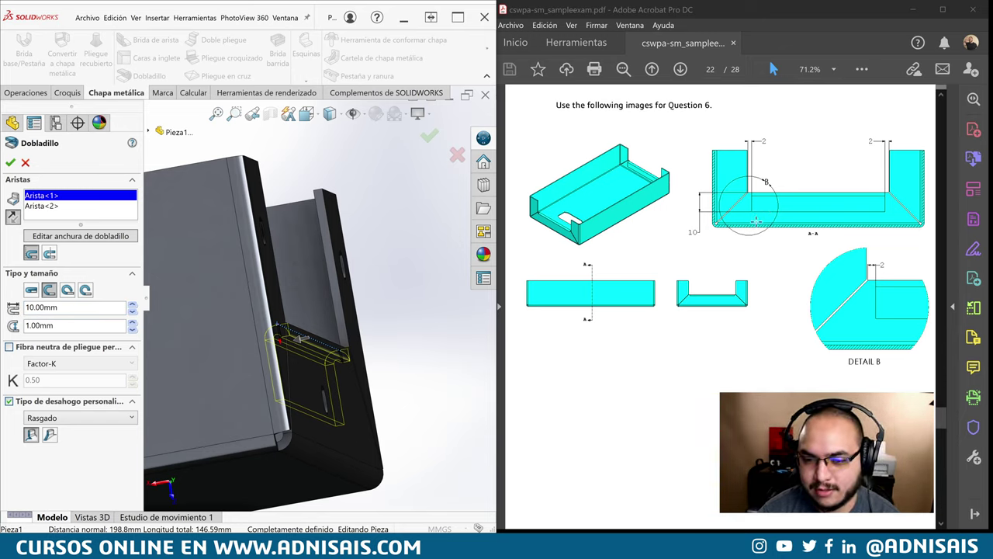
scroll(838, 243, down, 2)
scroll(838, 243, up, 1)
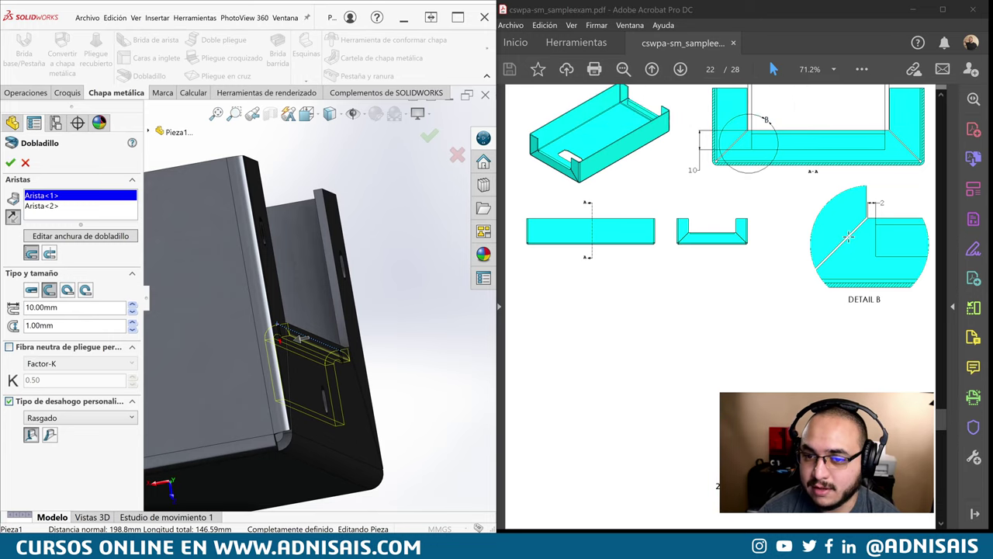
click(10, 162)
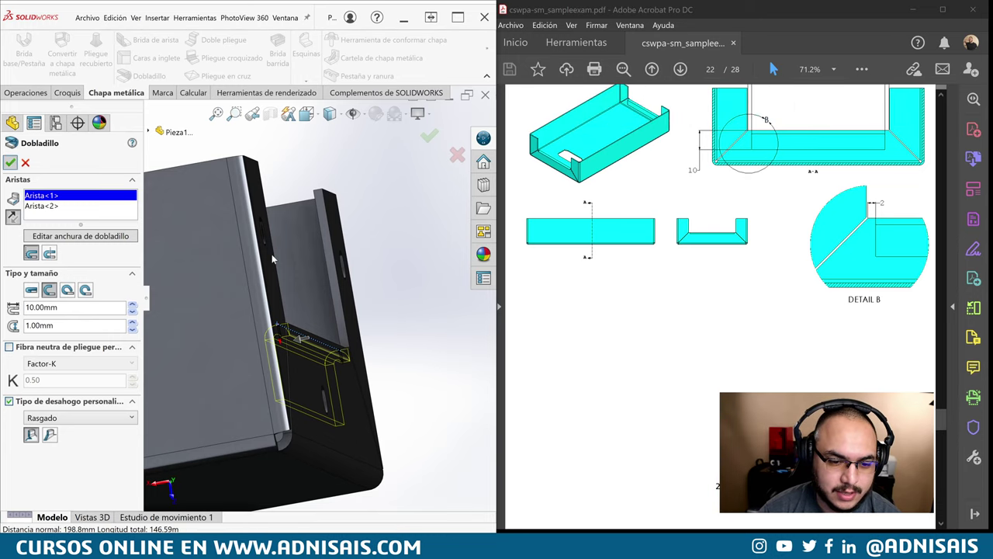
mouse_move(300, 254)
middle_down()
mouse_move(321, 237)
mouse_move(272, 179)
middle_up()
- Suppress the 'Taladro de margen para M1.61' hole feature in the FeatureManager tree
scroll(256, 155, down, 3)
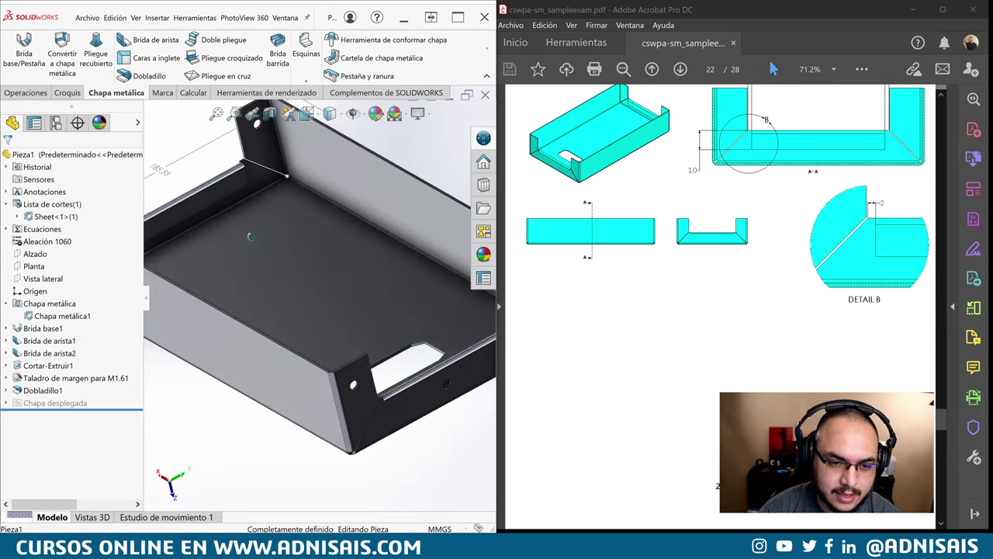
scroll(256, 155, down, 3)
scroll(258, 154, down, 2)
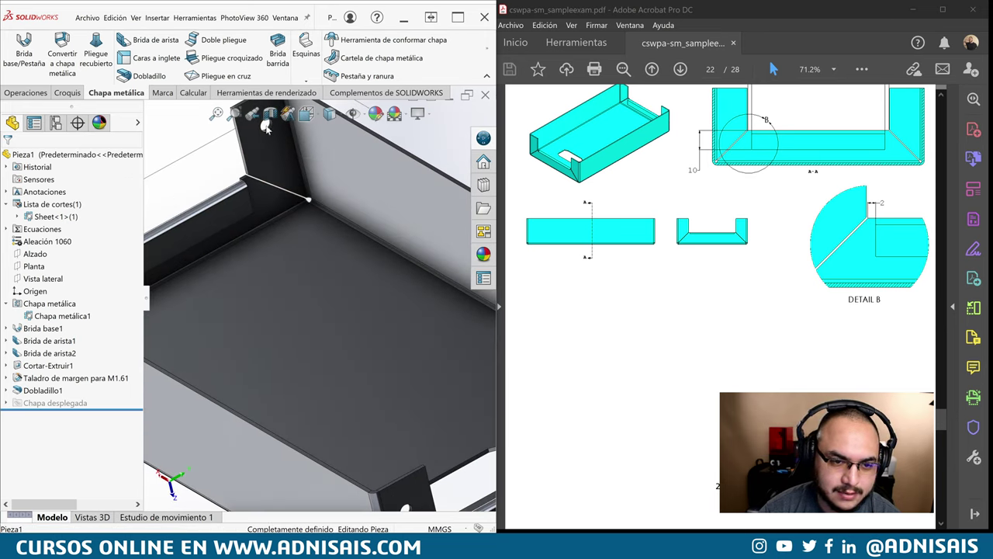
click(25, 378)
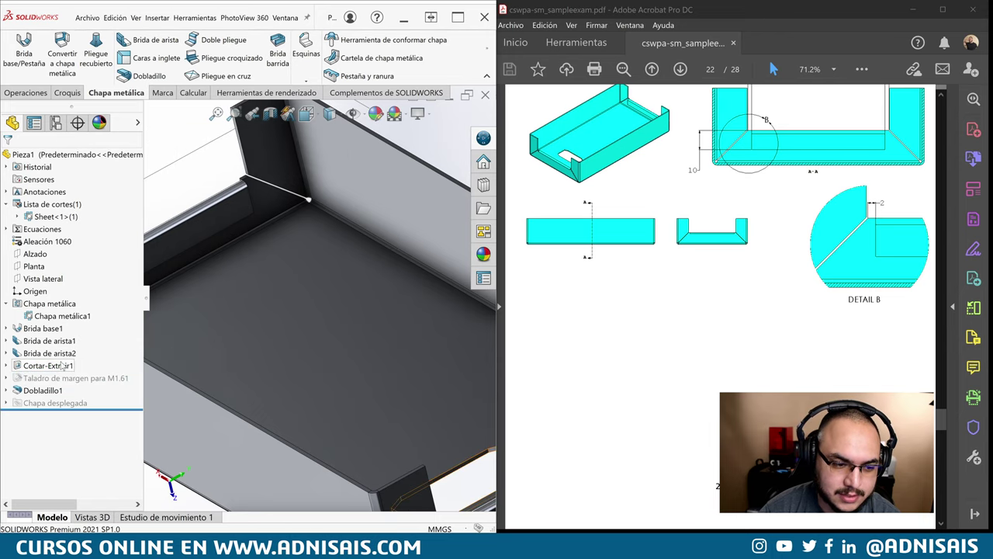
scroll(353, 360, up, 5)
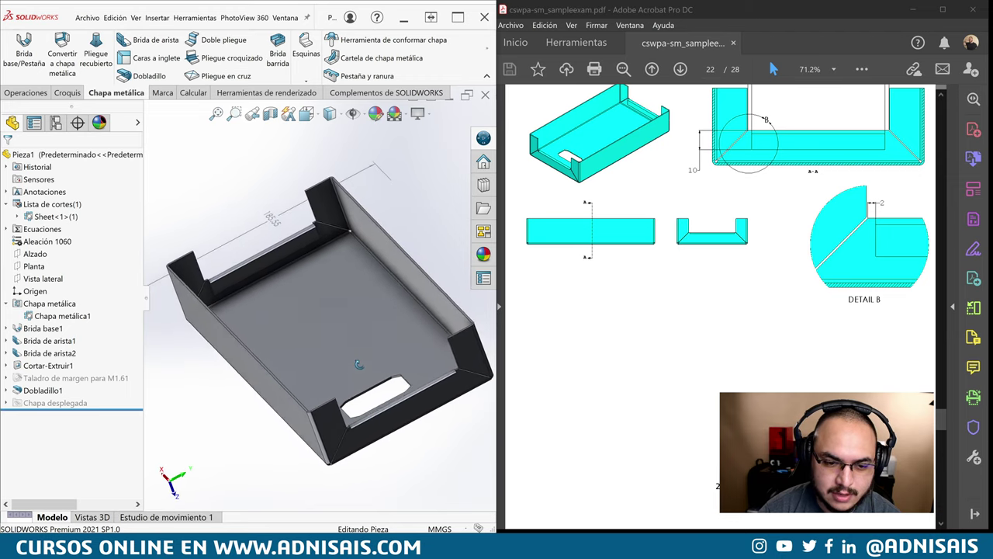
scroll(326, 301, down, 10)
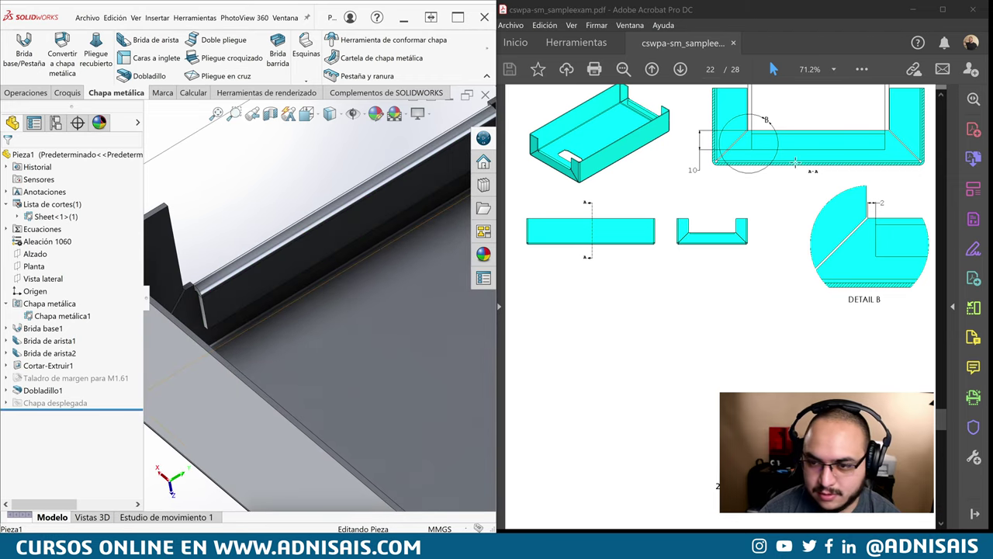
scroll(602, 159, up, 3)
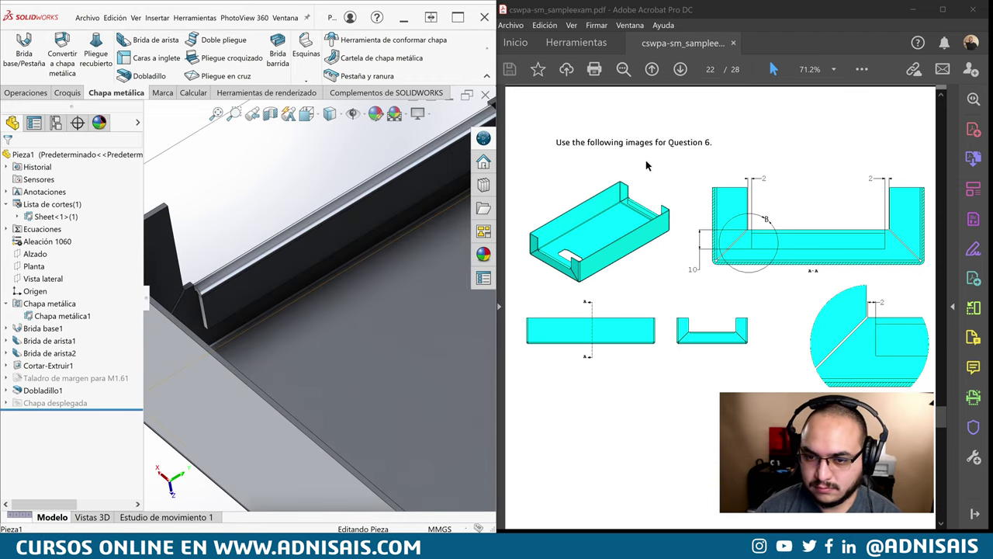
scroll(648, 167, down, 2)
scroll(654, 211, down, 2)
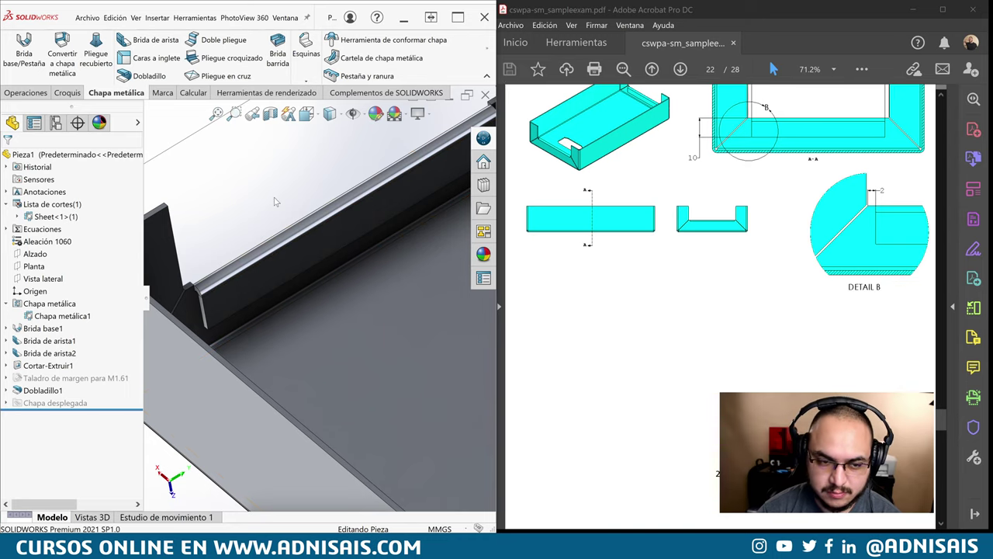
- Return to a fitted isometric view and scroll the exam PDF to Question 6's mass question
key(ctrl+7)
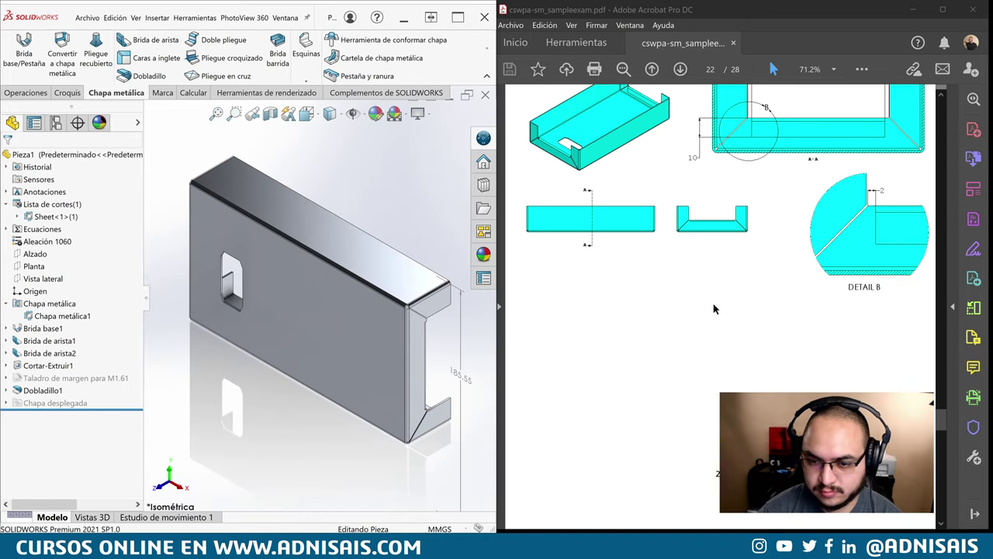
scroll(720, 309, down, 3)
scroll(720, 309, down, 2)
scroll(706, 302, down, 2)
scroll(686, 297, down, 4)
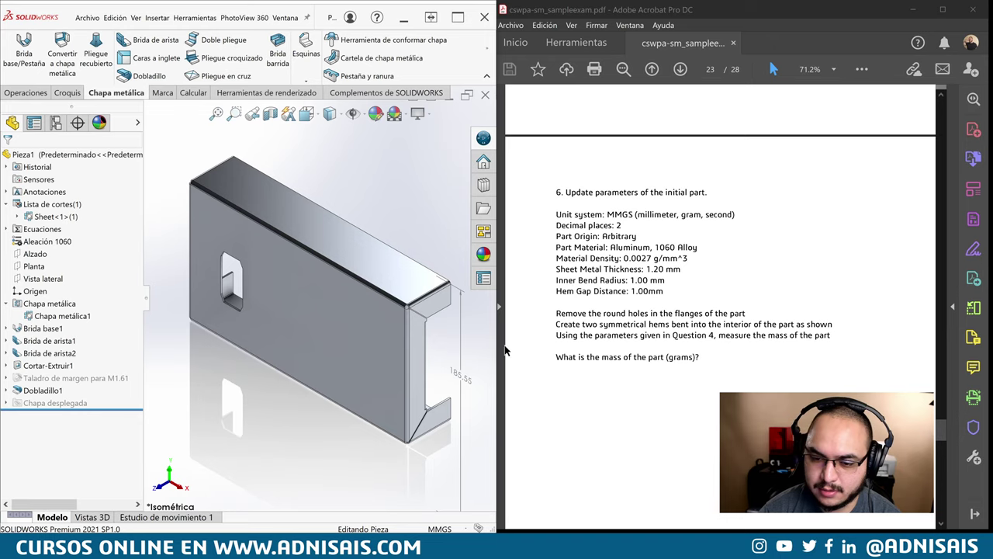
click(190, 93)
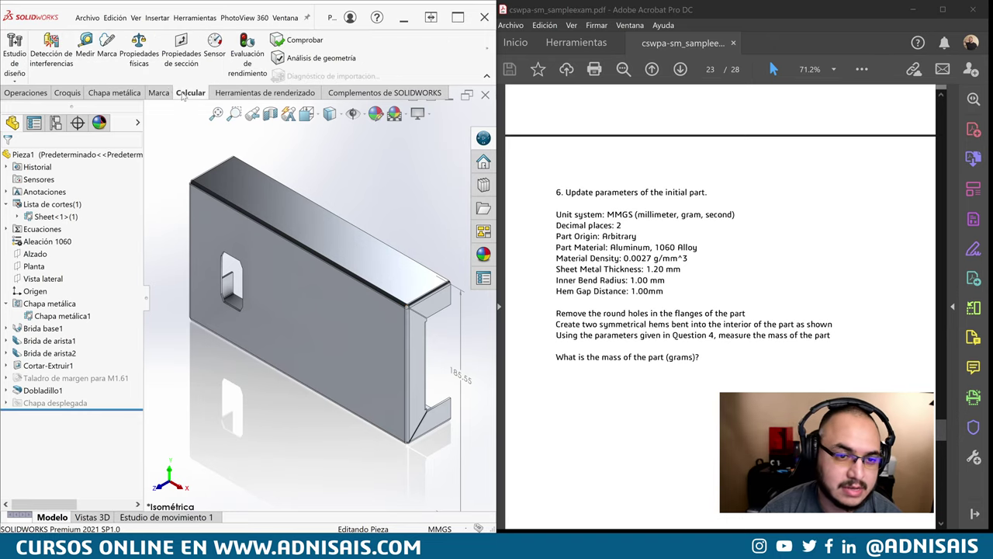
click(134, 69)
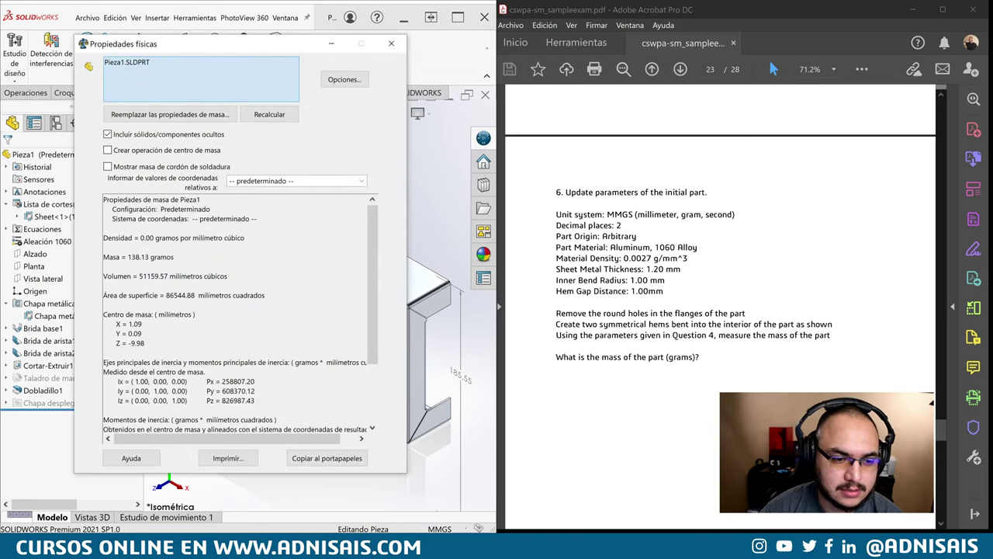
drag(941, 429, 945, 447)
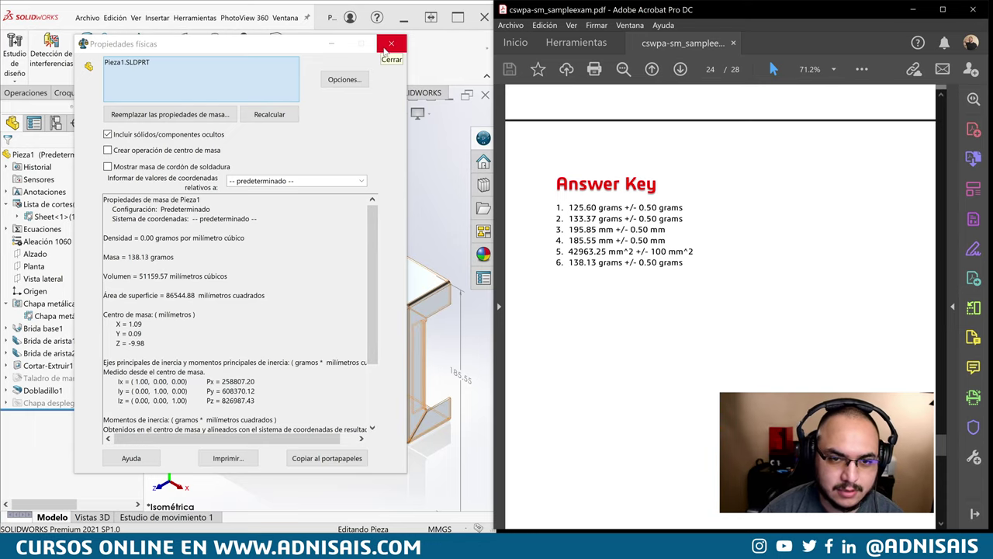
click(390, 43)
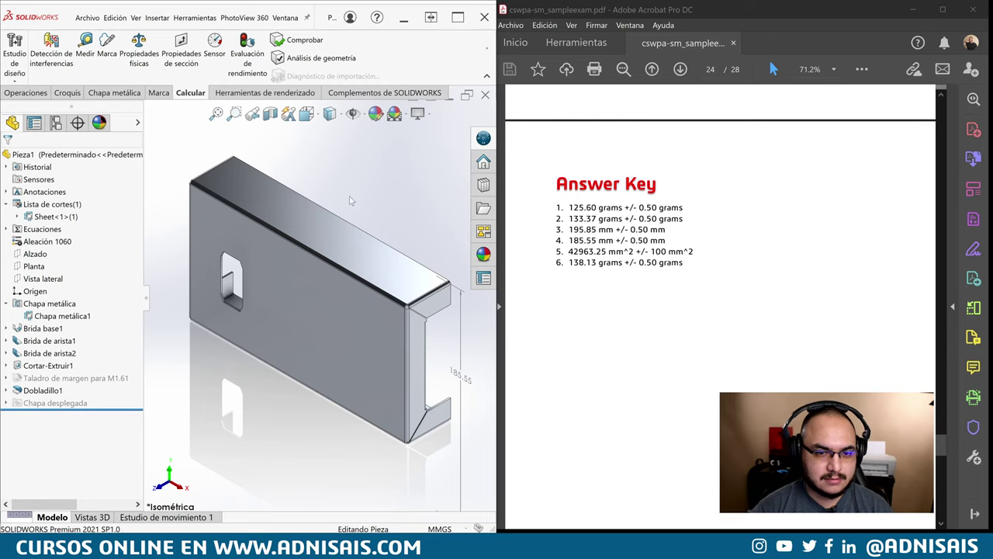
- Maximize SOLIDWORKS and save the part to the desktop as CSWPA-SM.SLDPRT
click(457, 19)
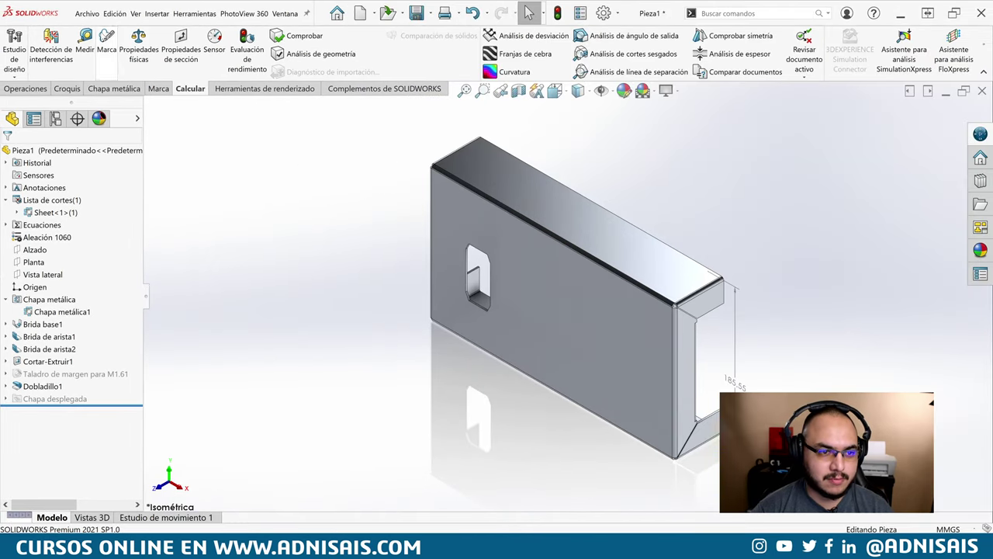
click(89, 17)
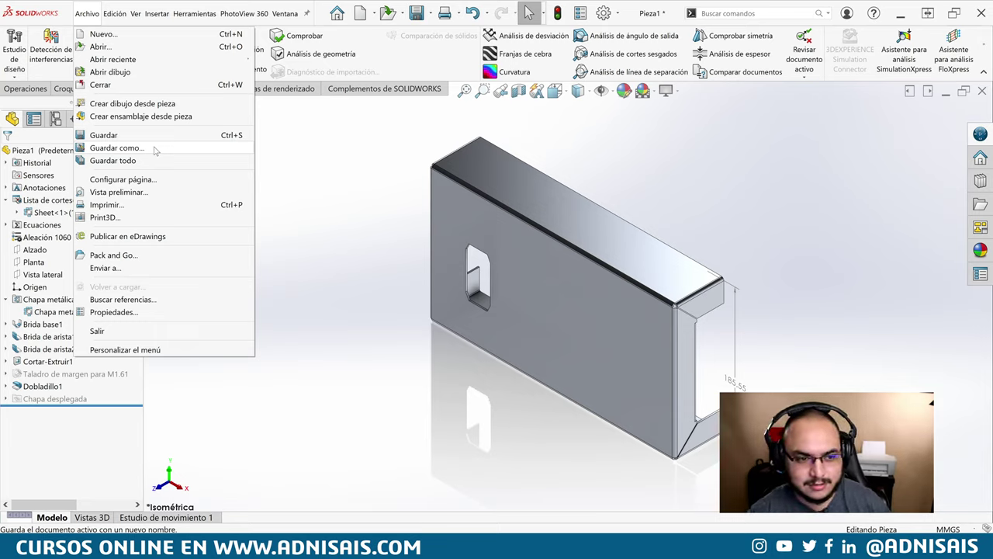
click(155, 148)
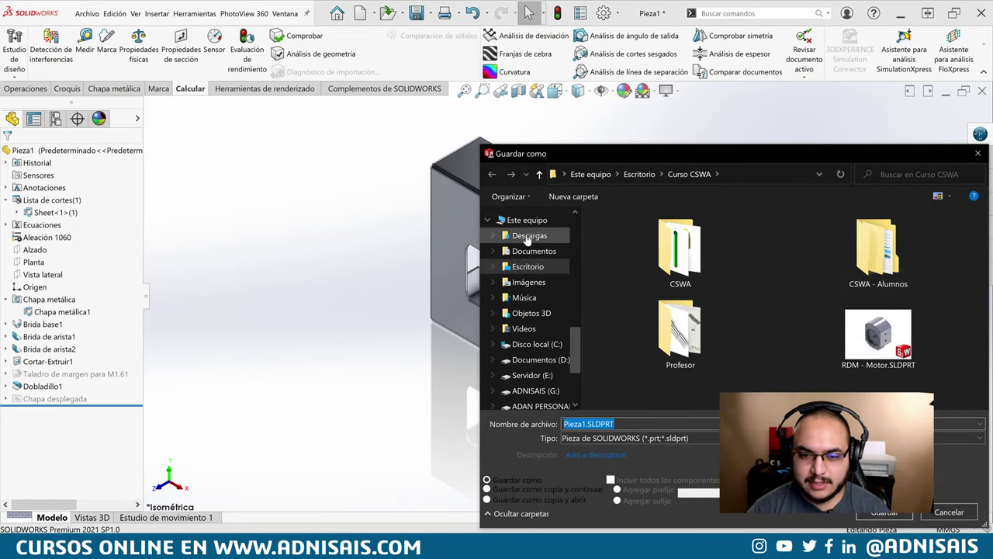
click(535, 268)
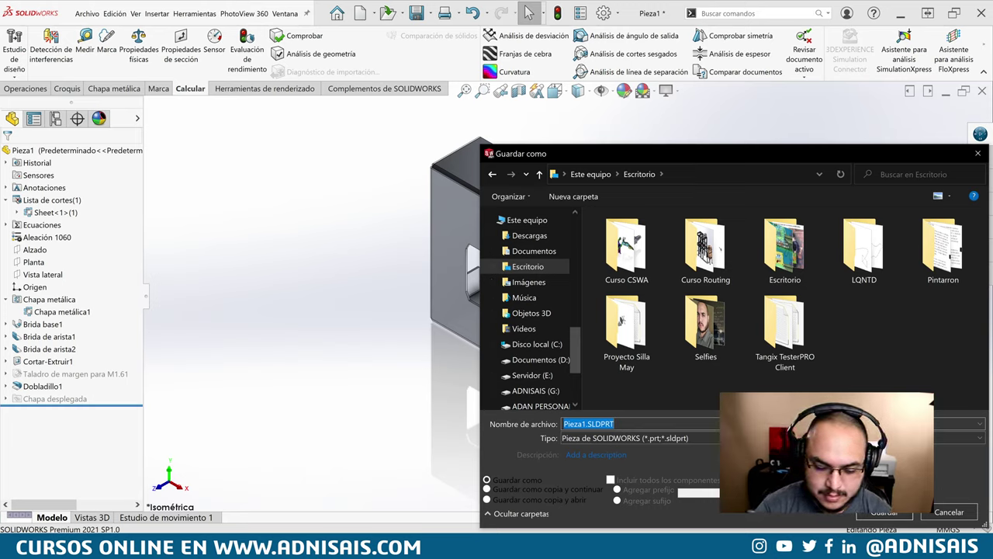
text(CSWPA-SM)
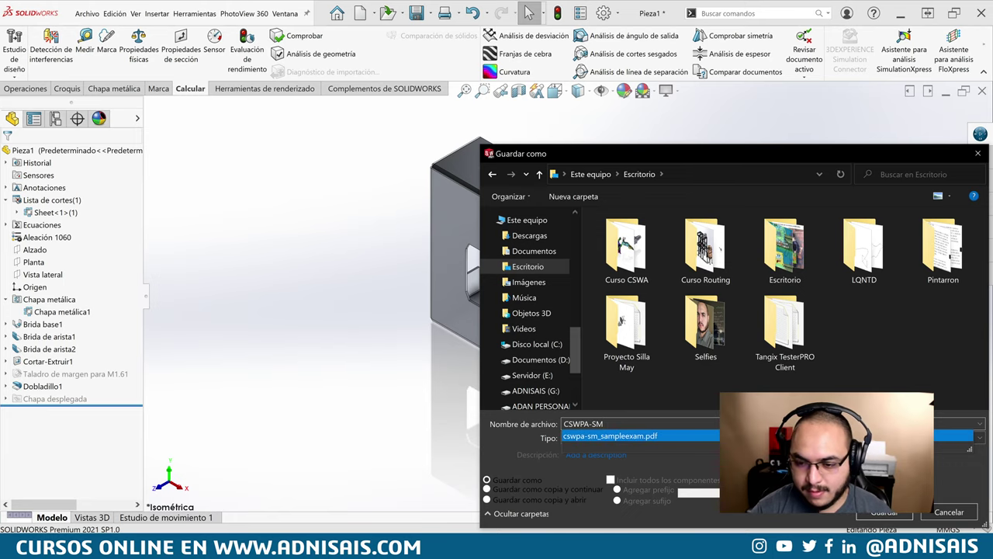
key(Return)
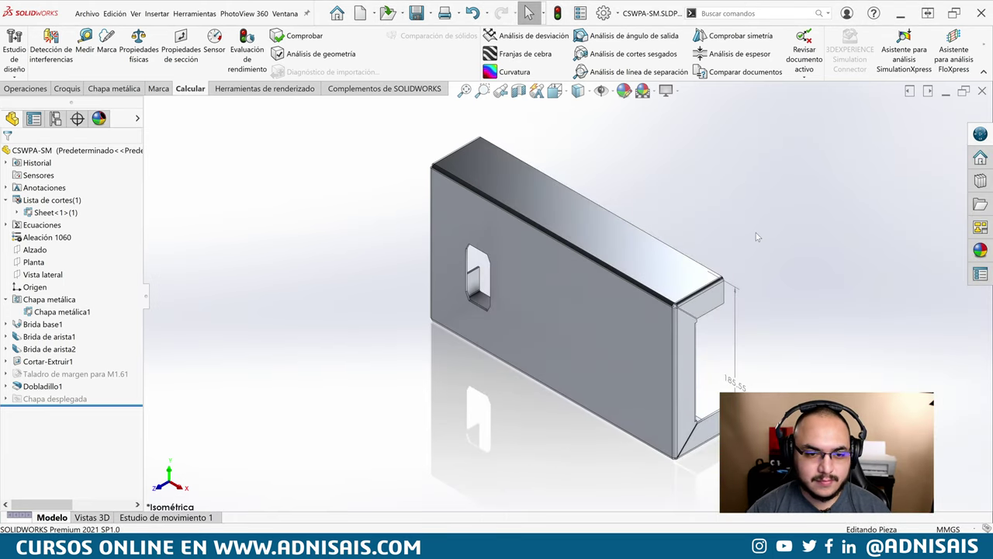